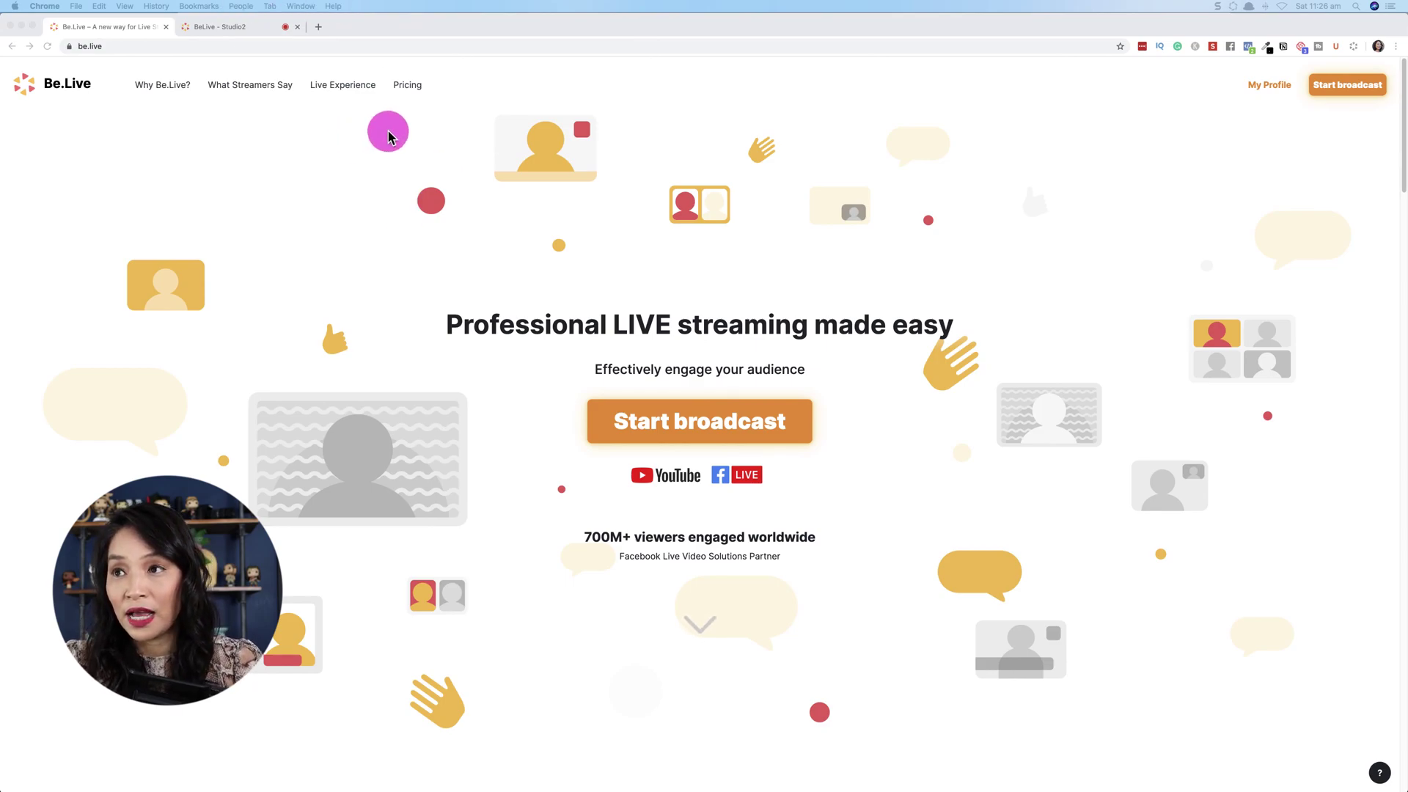
Step: Open the pricing page and compare the plan prices under monthly and annual billing
click(406, 88)
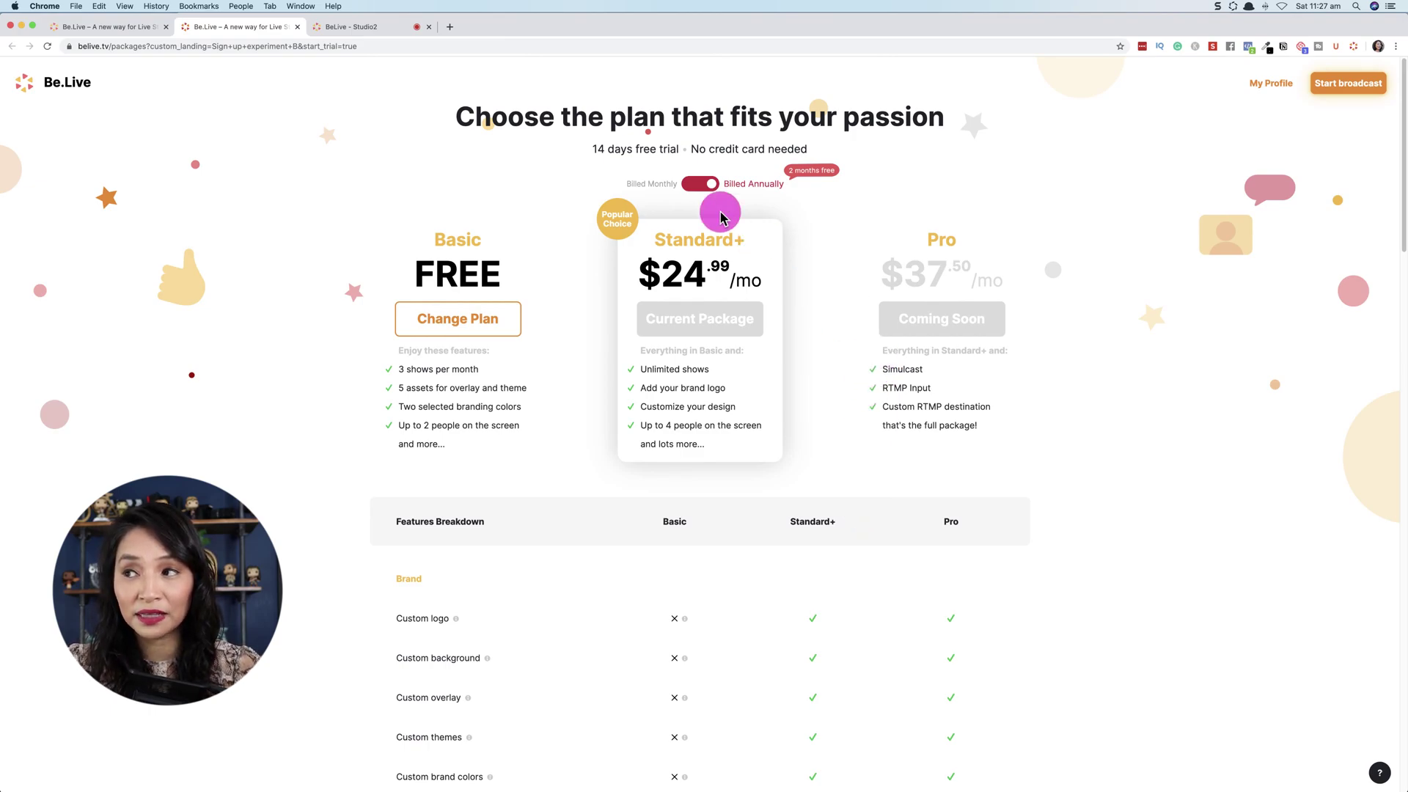
click(697, 188)
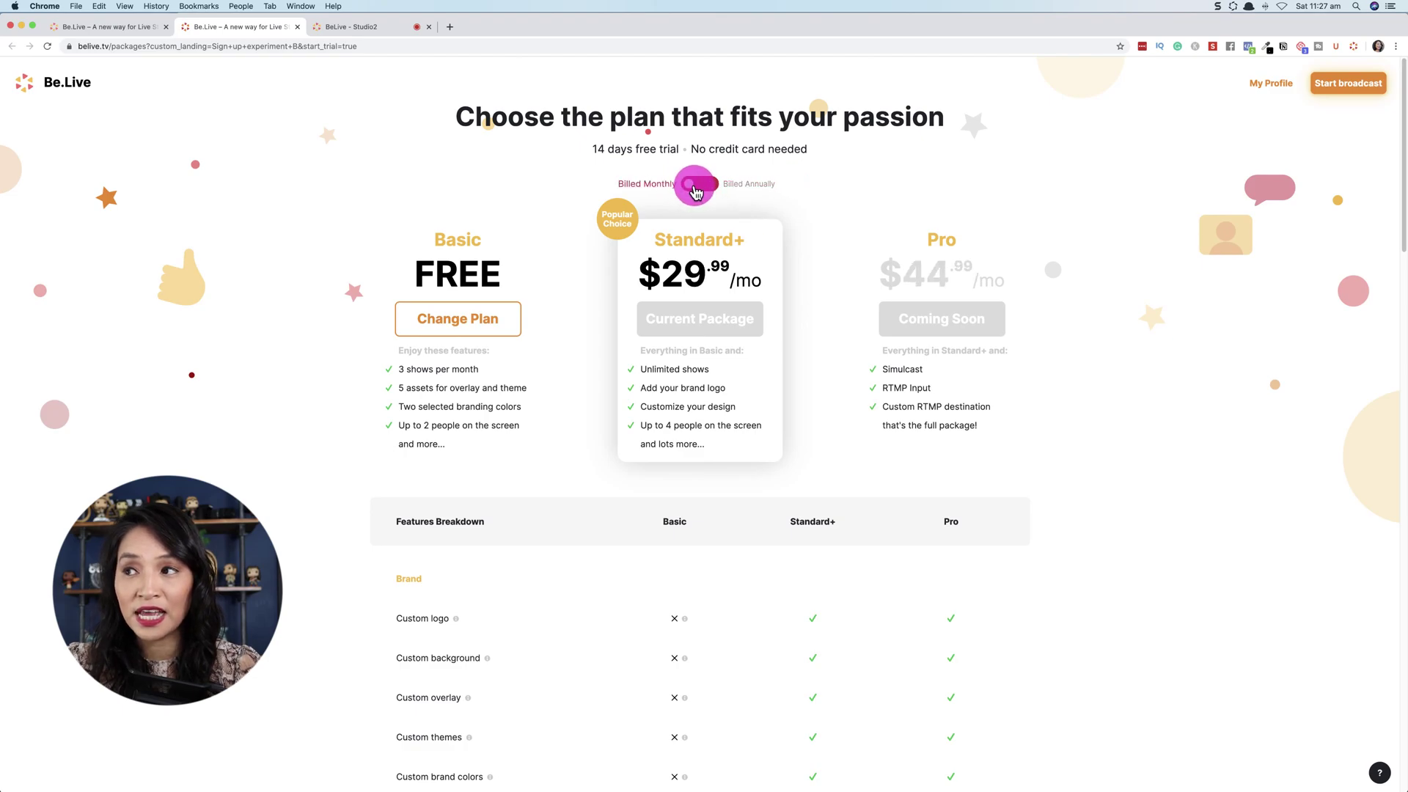
click(704, 186)
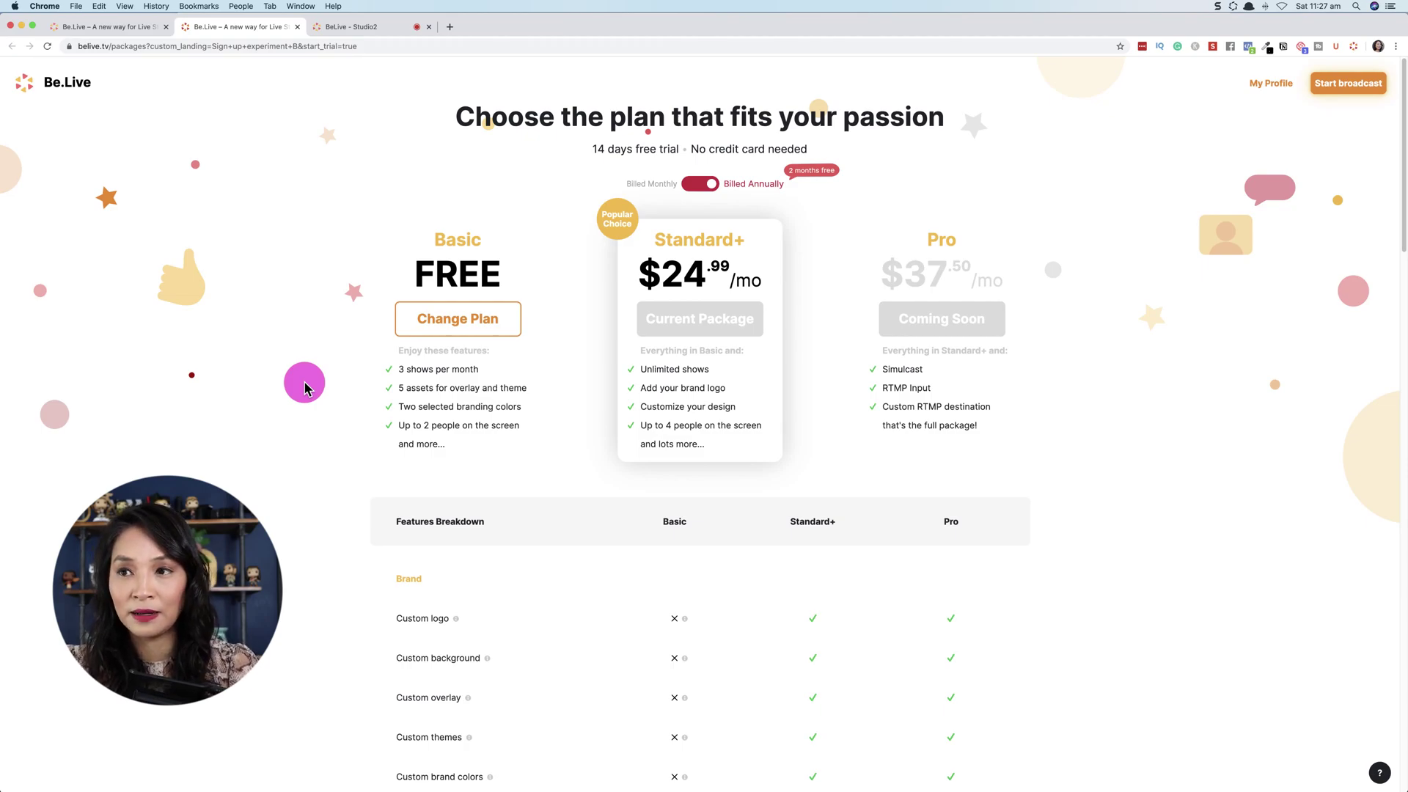
Step: Go to the open broadcast studio and copy the guest invitation link
click(334, 29)
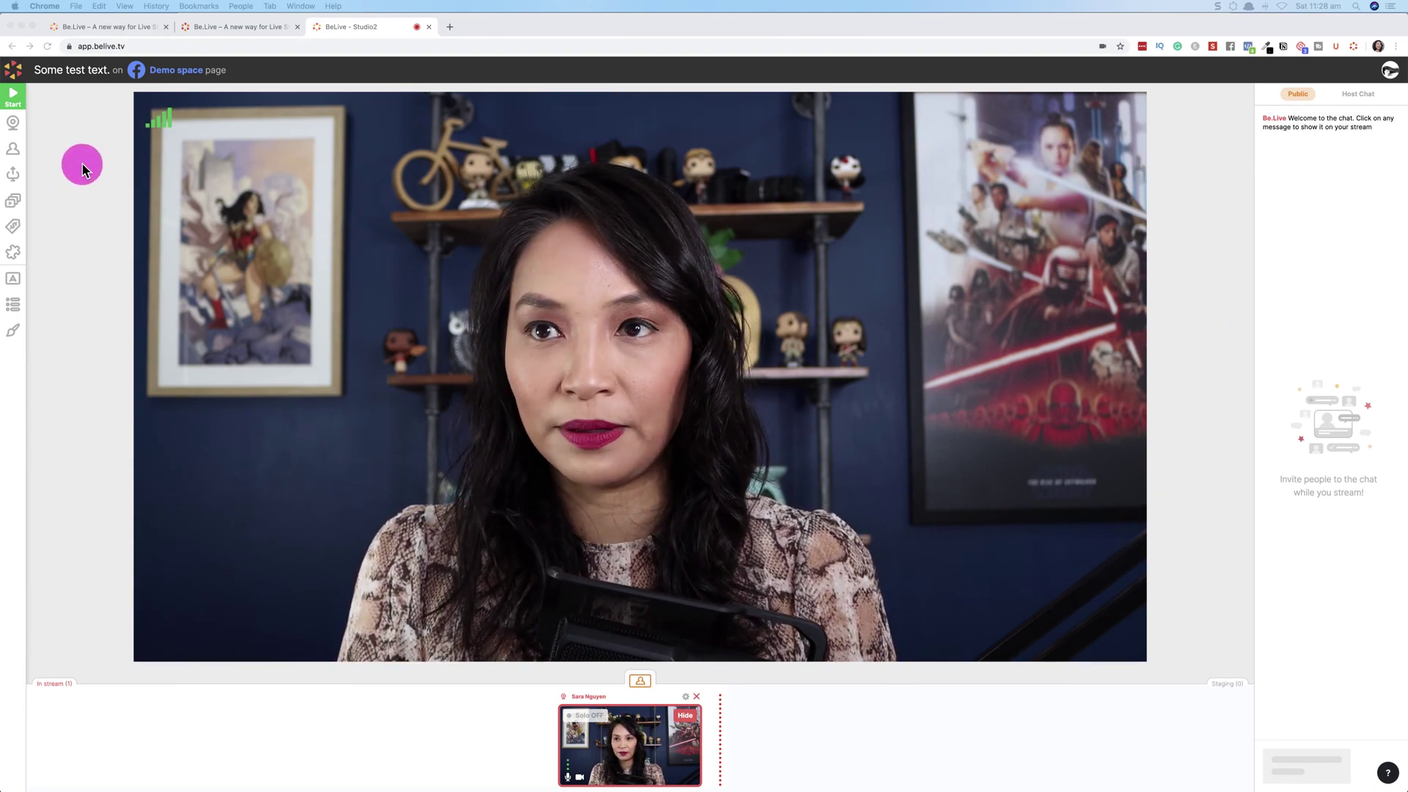
click(53, 151)
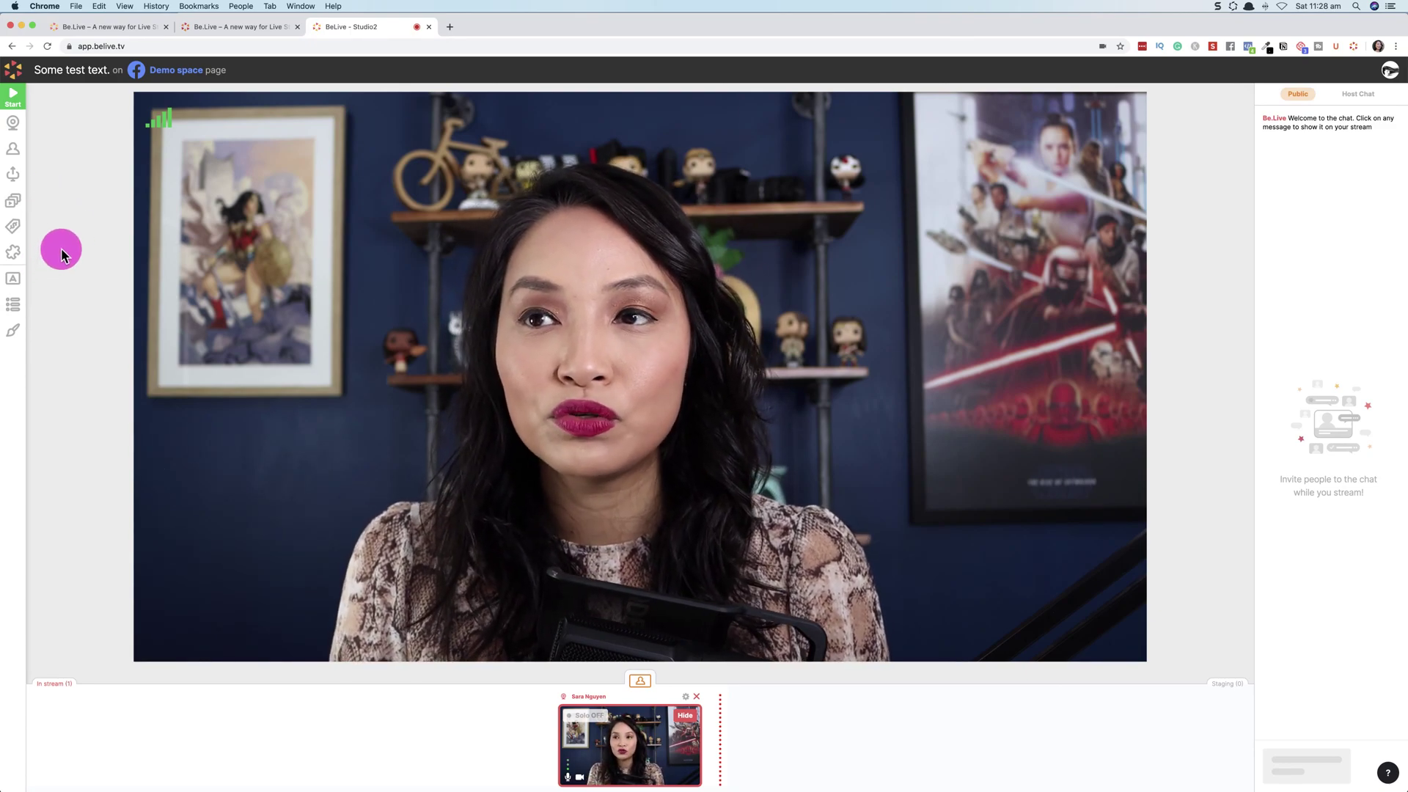
click(13, 155)
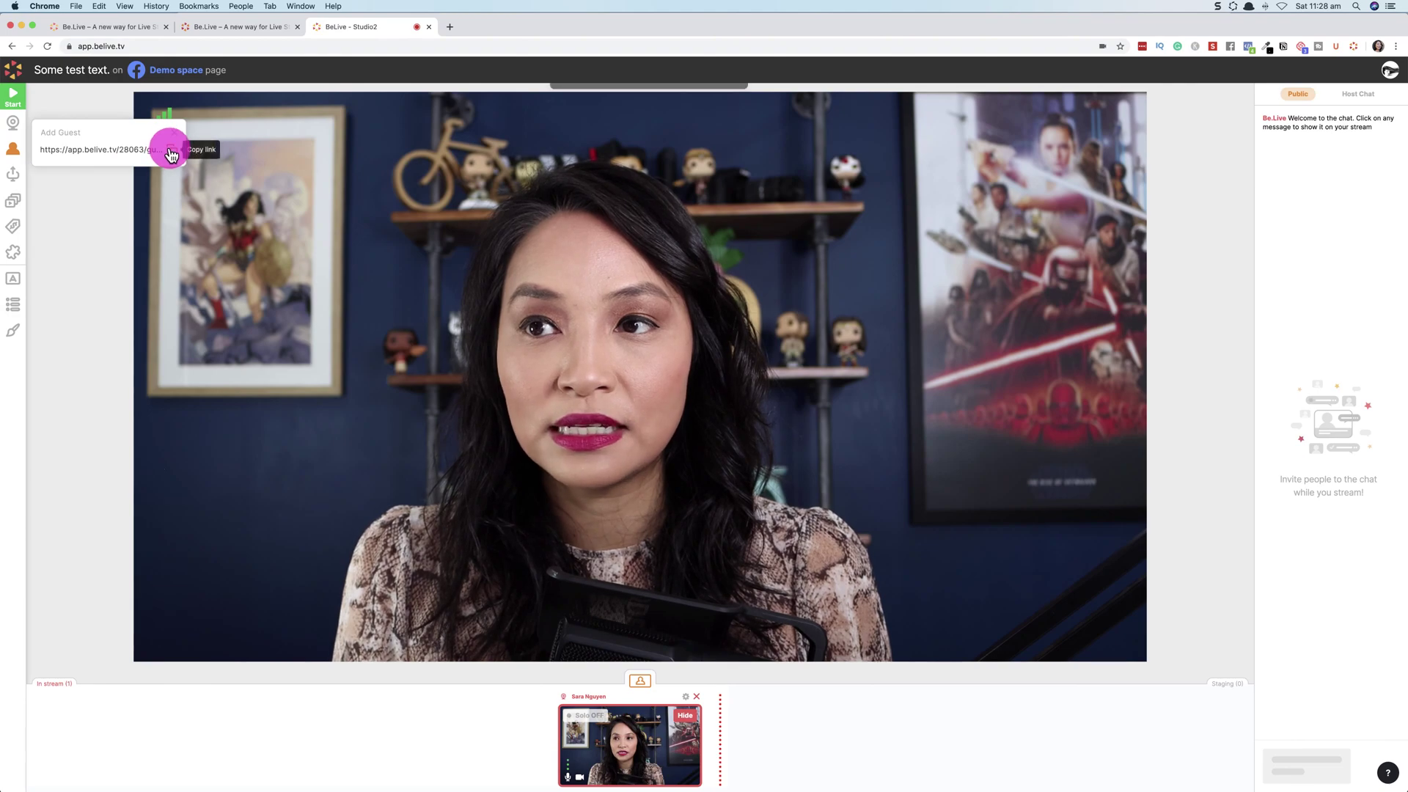
click(170, 153)
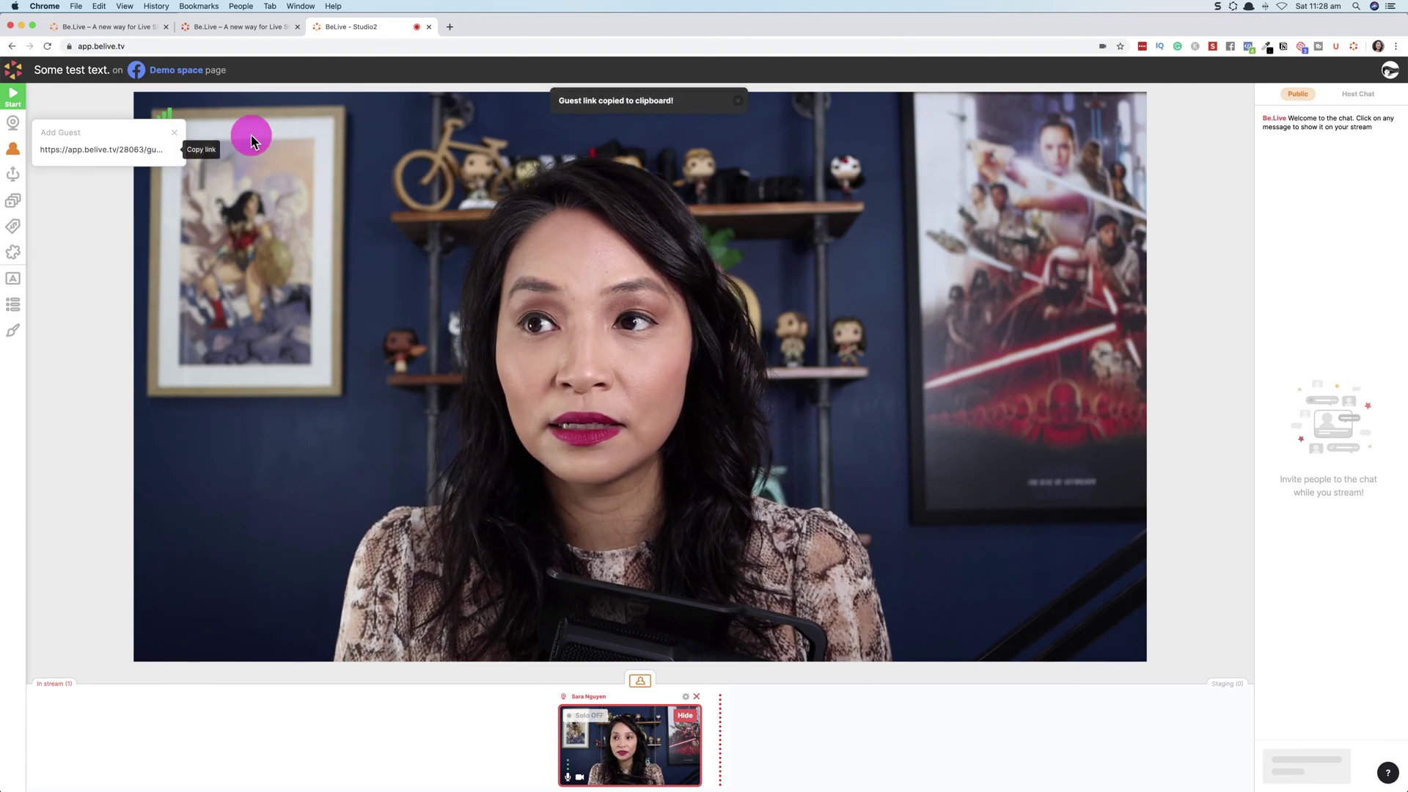
Step: Load the copied guest link in a new browser tab to view the guest's join page, and close that tab
click(451, 28)
key(super+v)
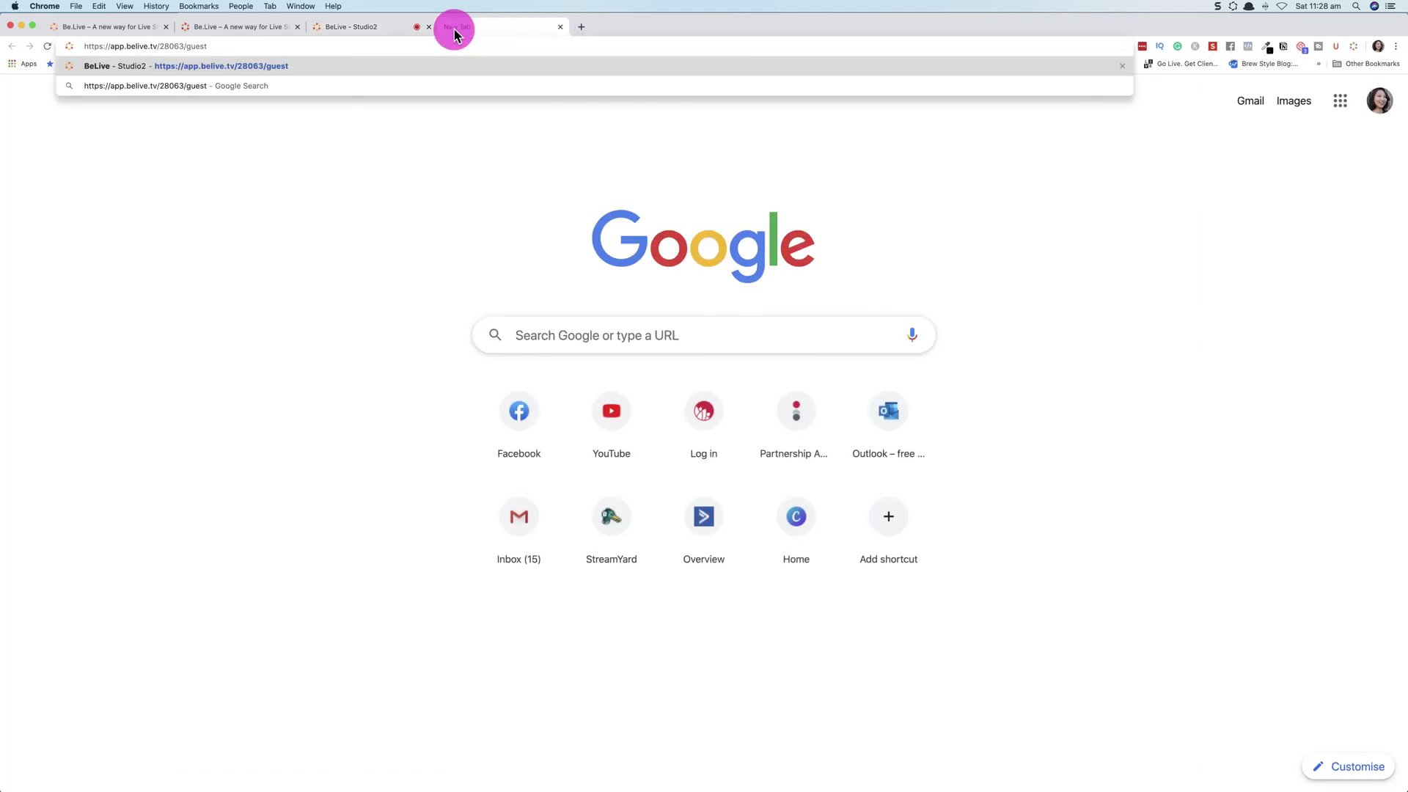
key(Return)
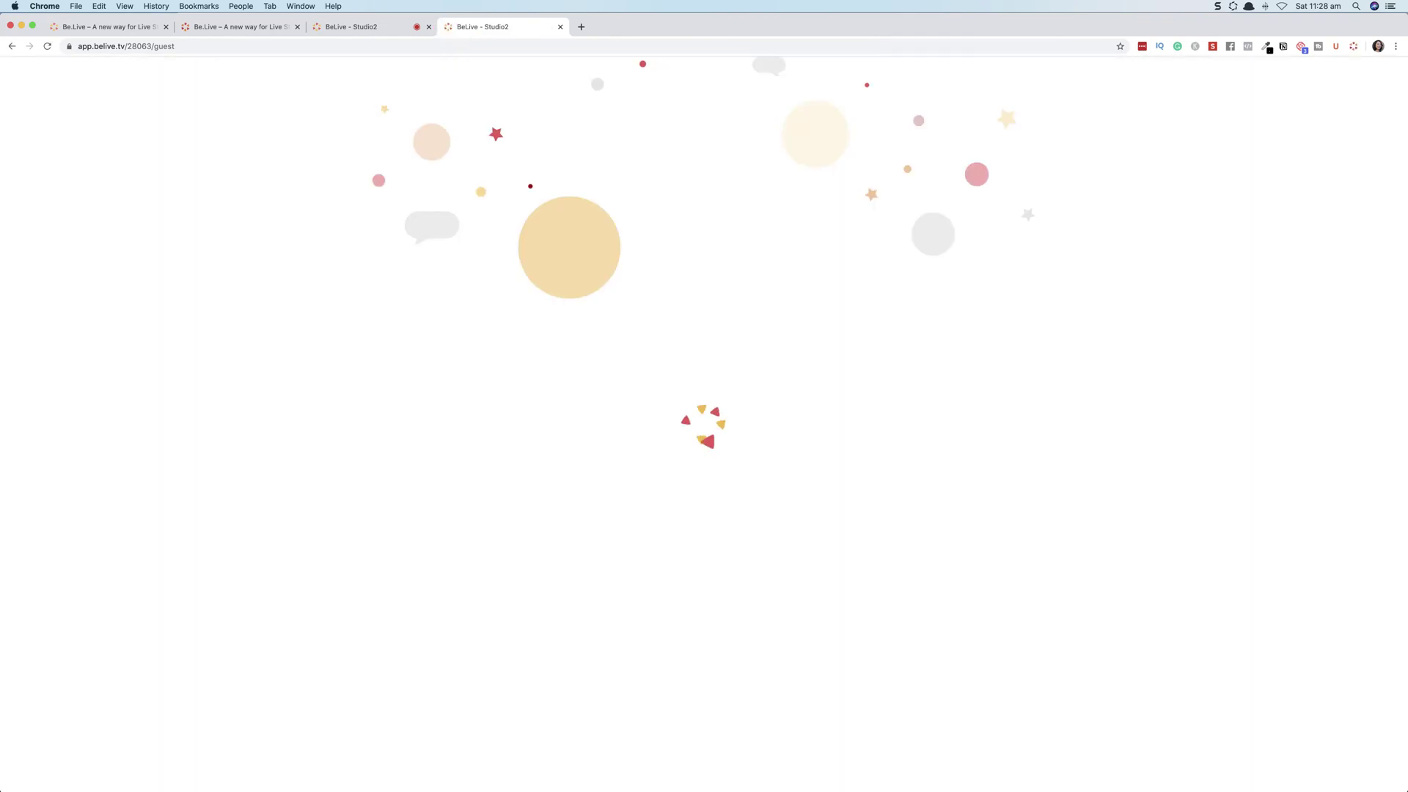
click(360, 378)
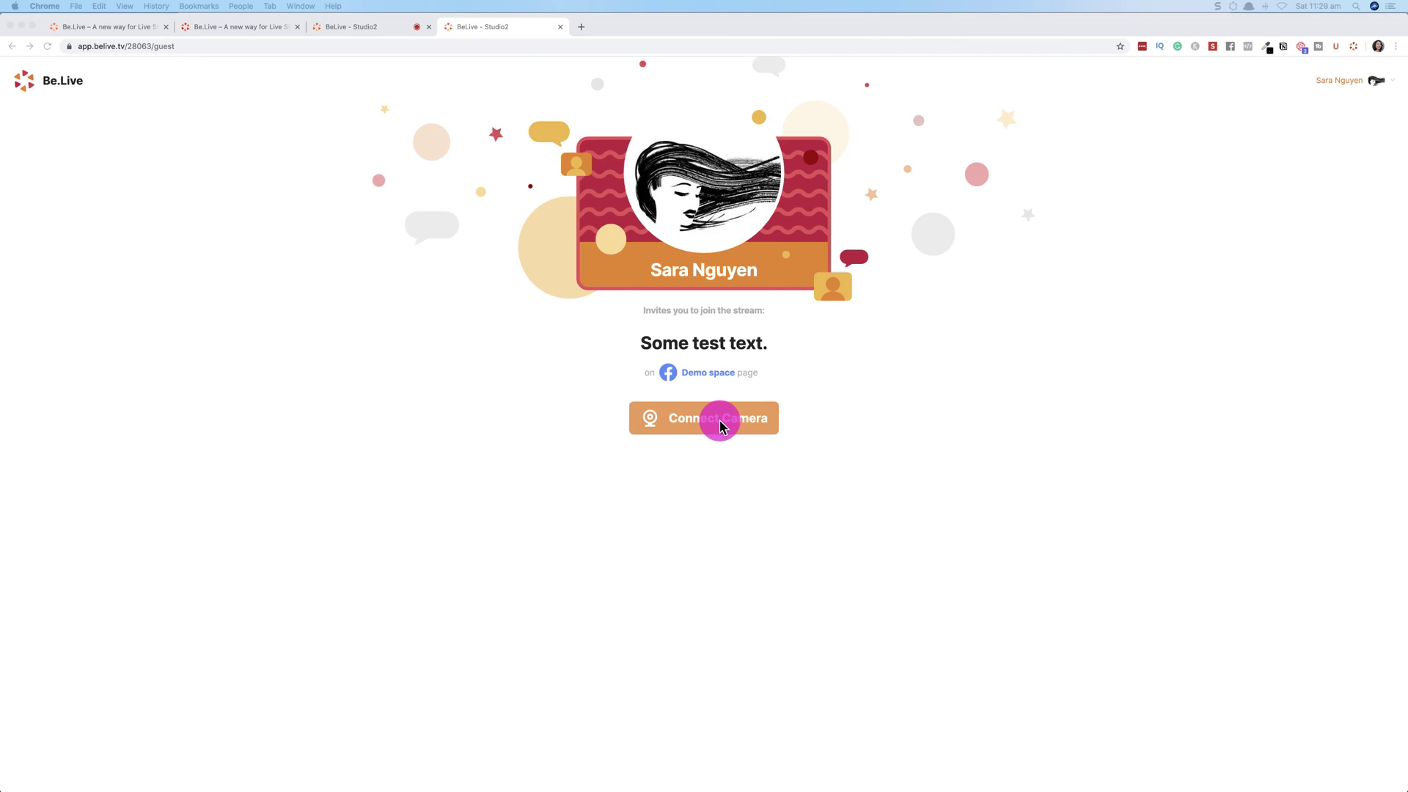
click(561, 27)
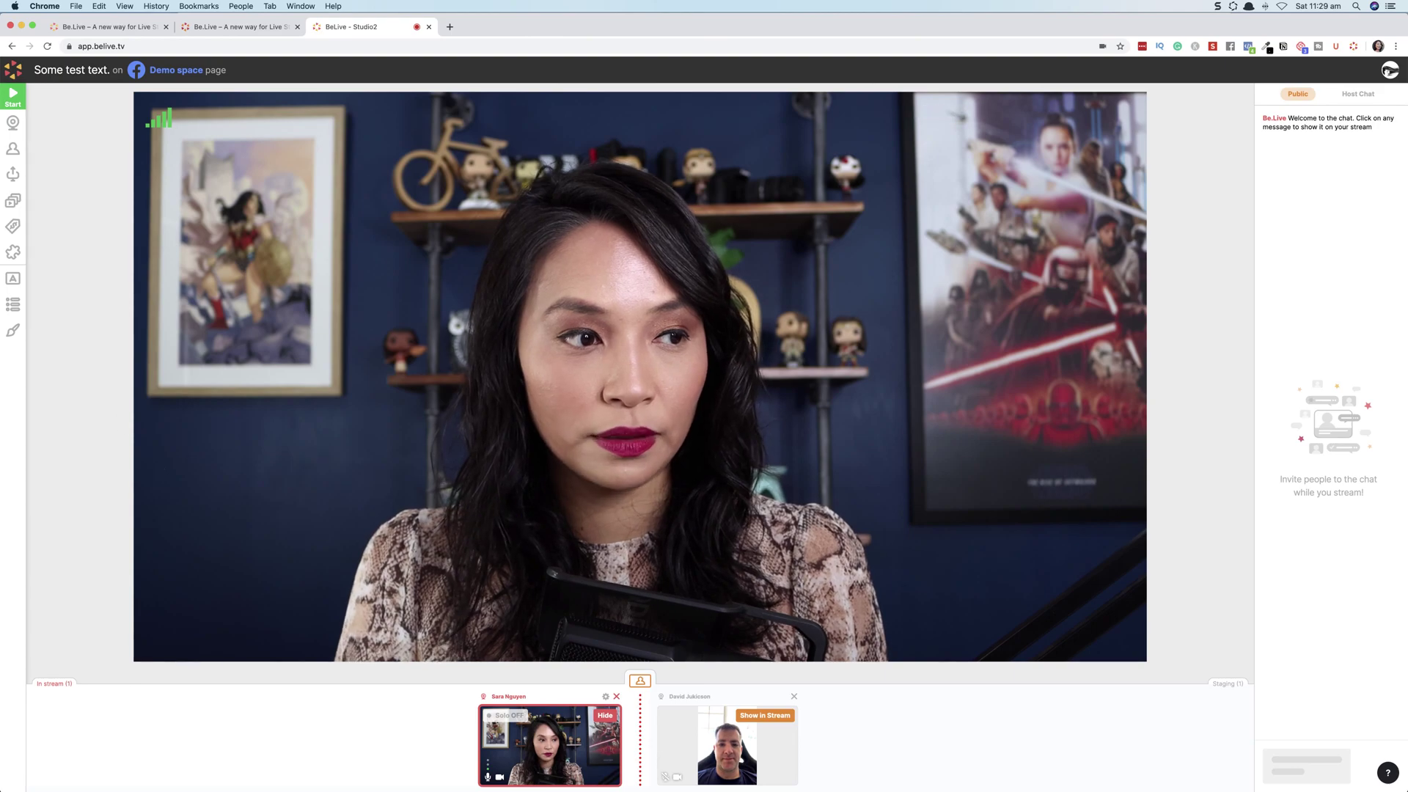
Step: Show the waiting guest in the stream and try each two-person layout, finishing on the full-height split screen
click(763, 716)
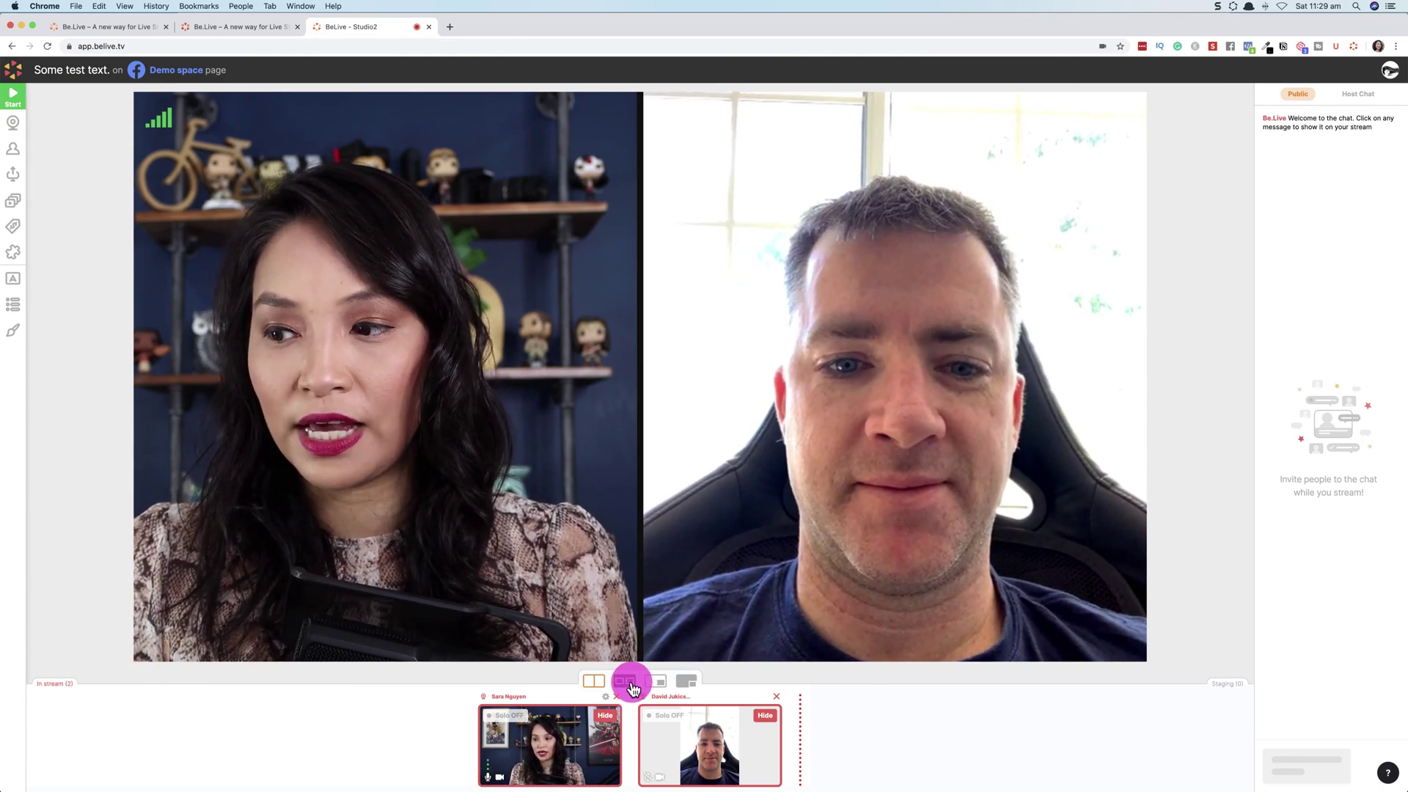
click(631, 685)
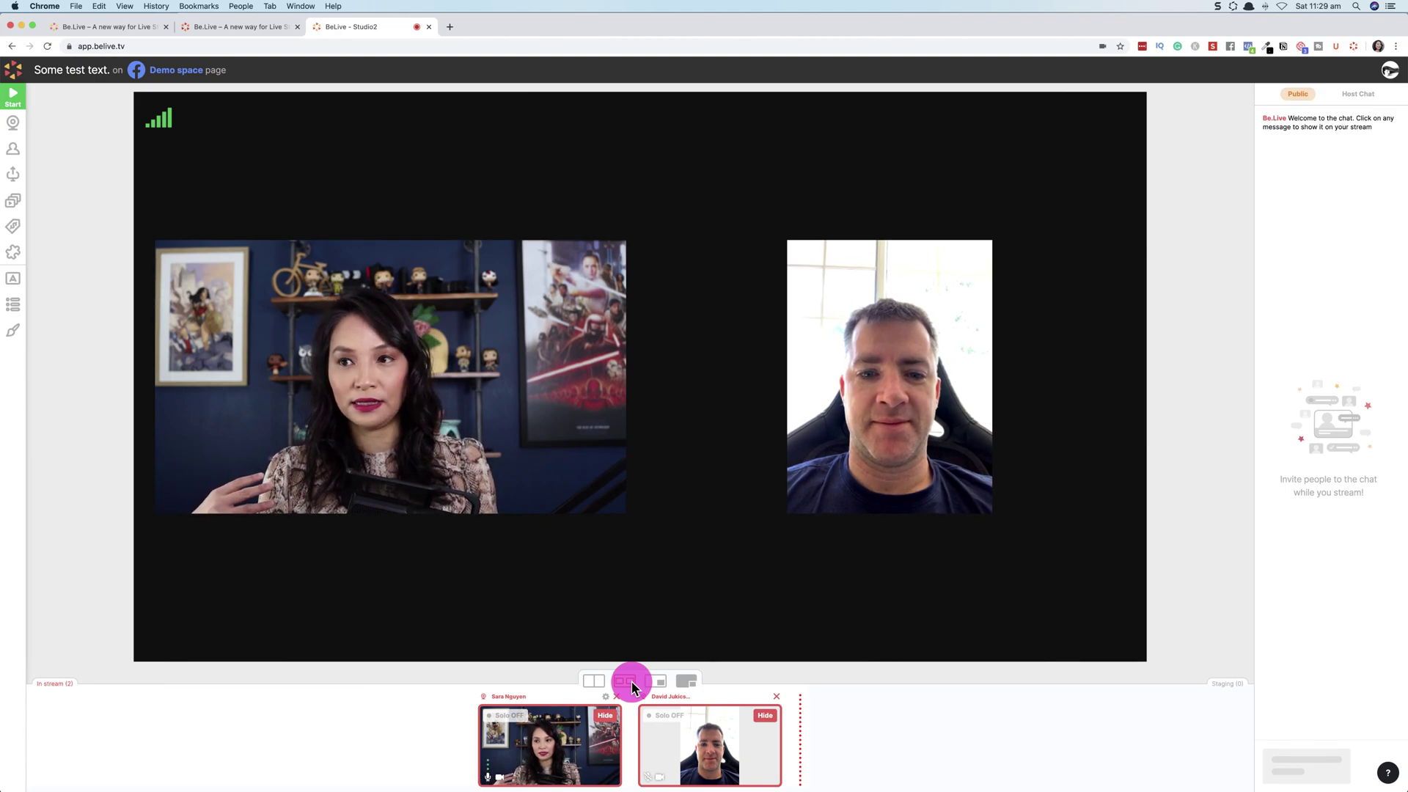
click(654, 684)
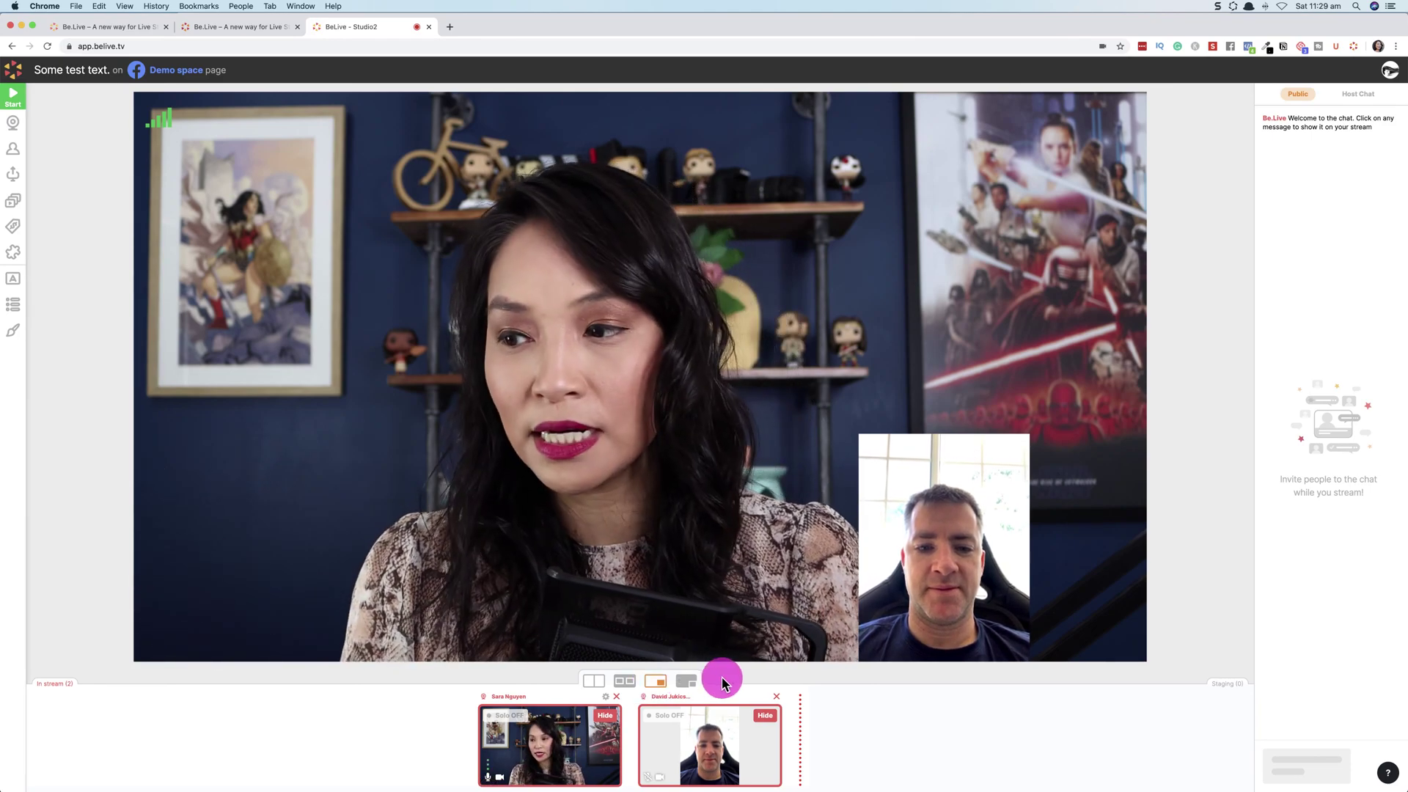
click(688, 682)
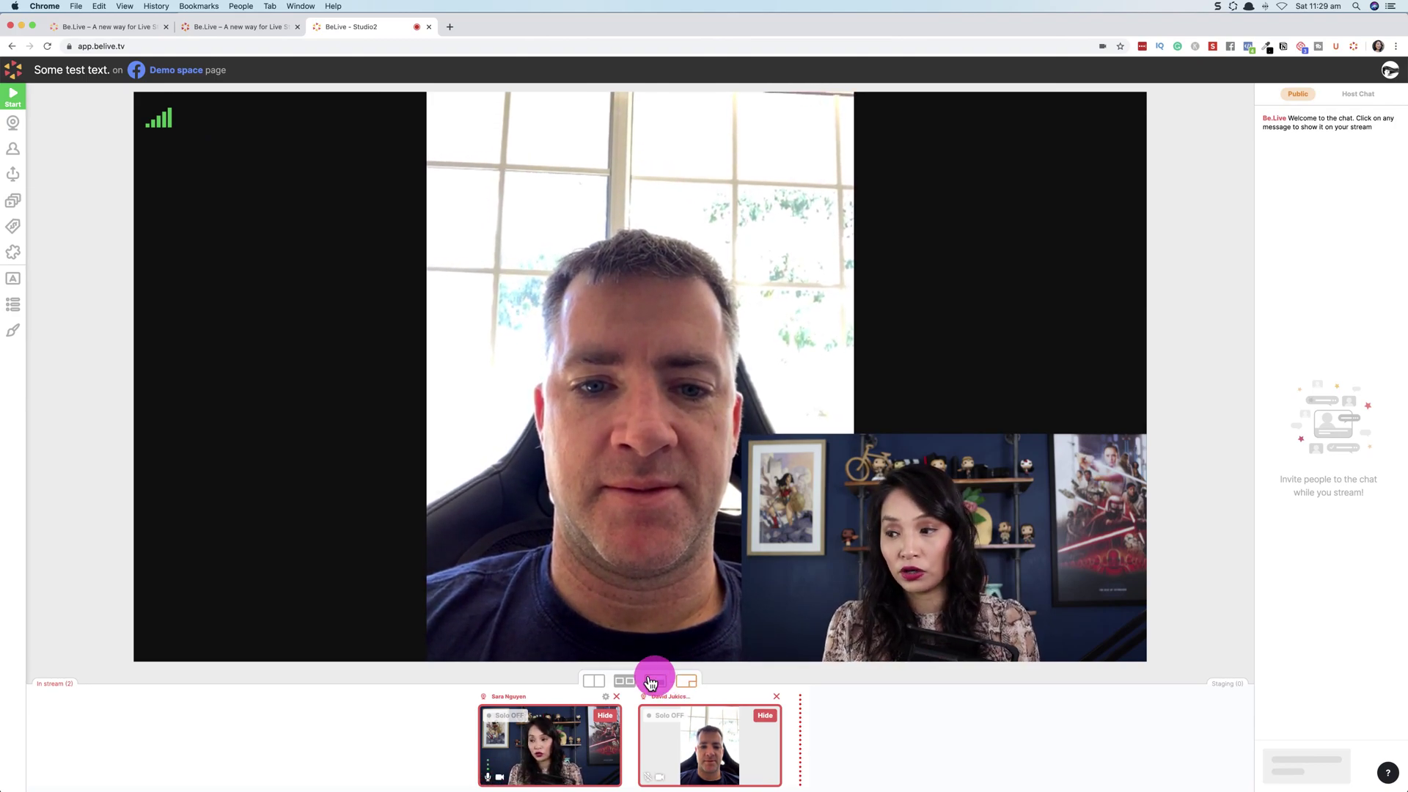
click(595, 682)
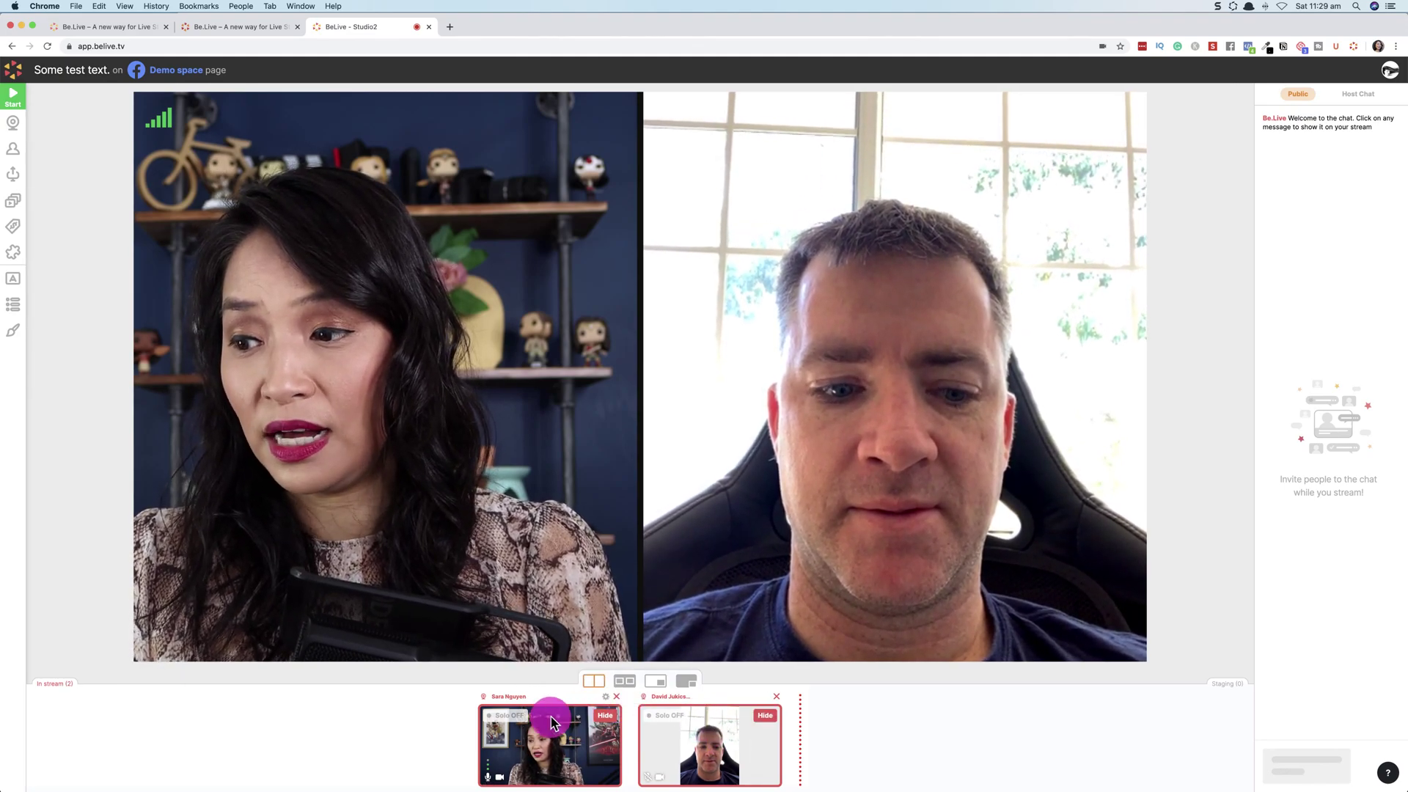
Step: Hide and re-show the host to swap the speaker order, and choose the layout with the host large and the guest inset
click(606, 718)
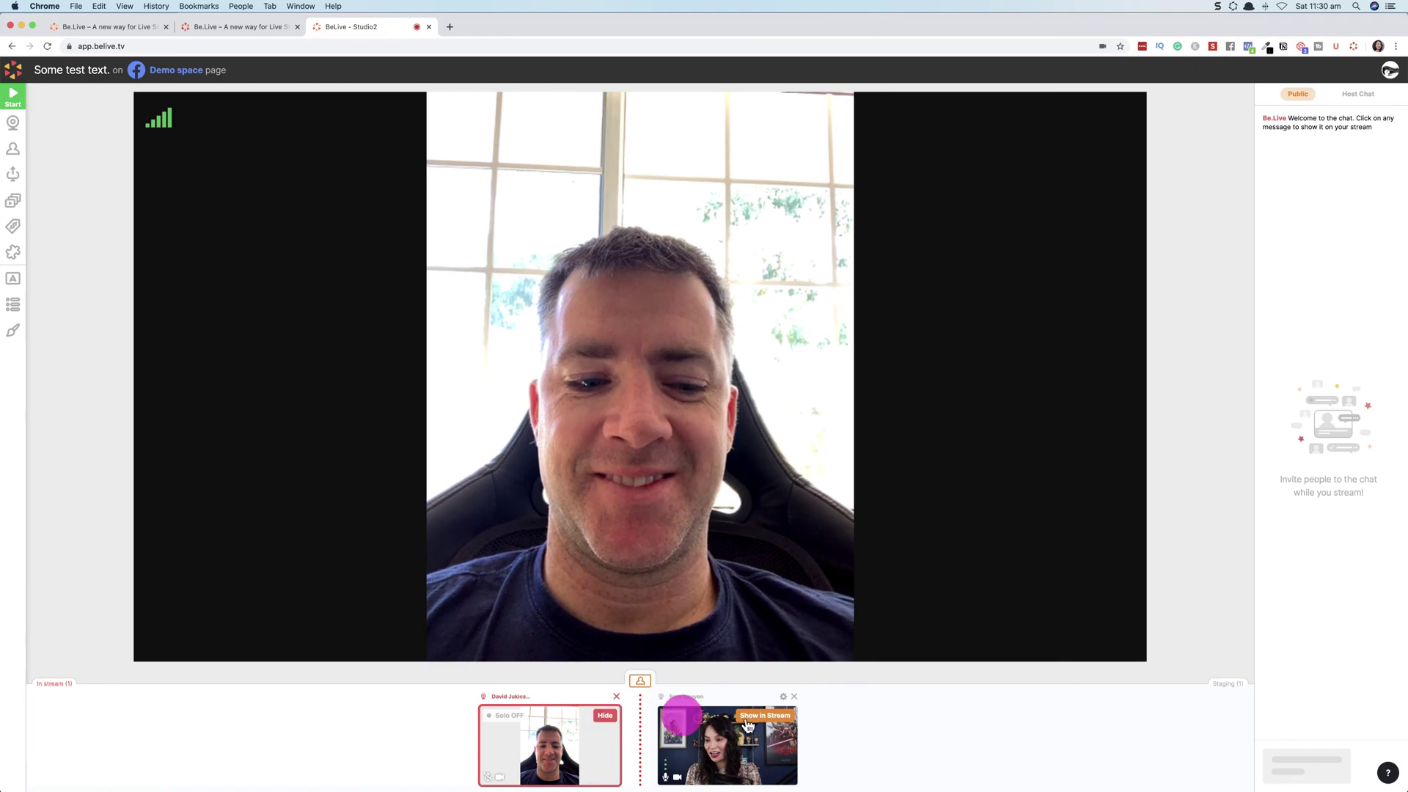
click(771, 721)
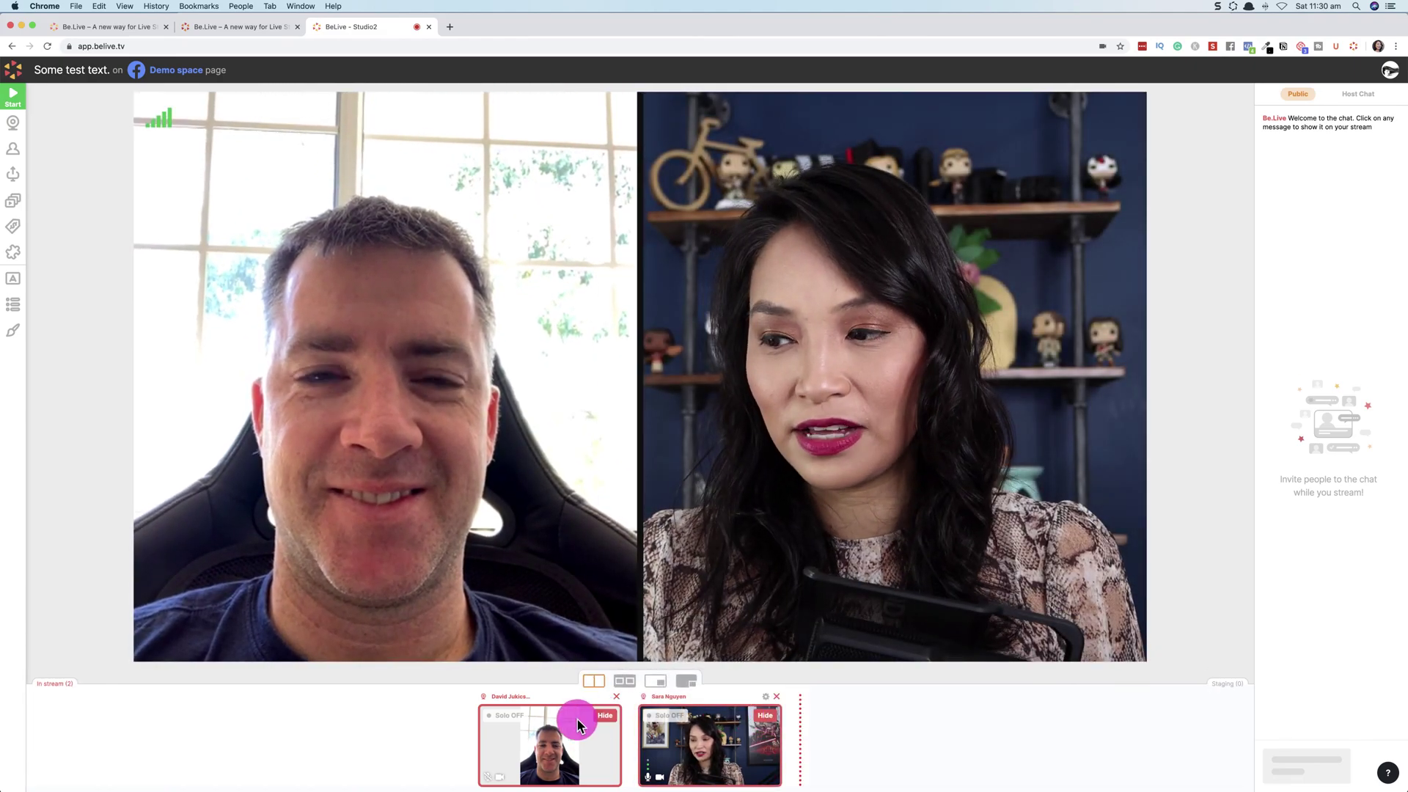
click(623, 681)
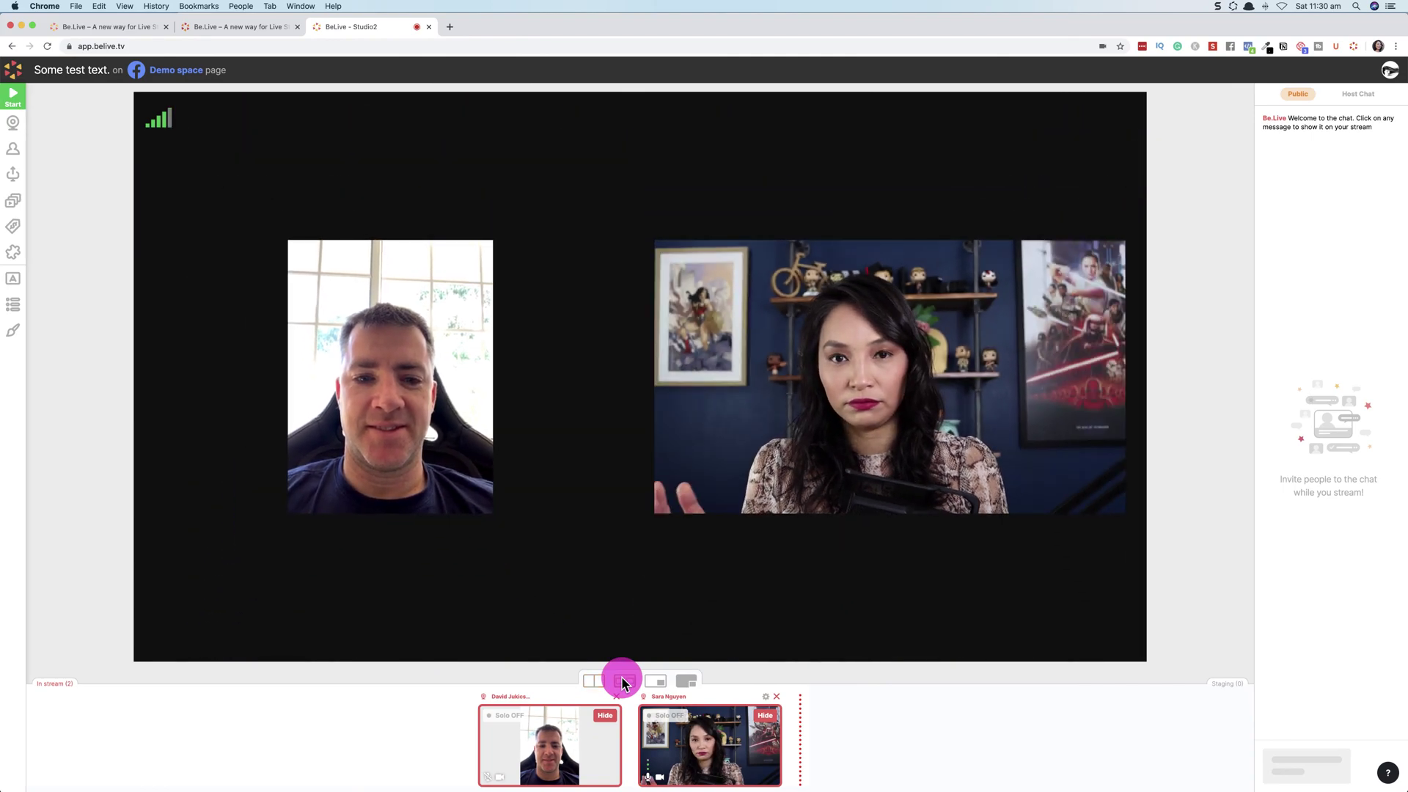
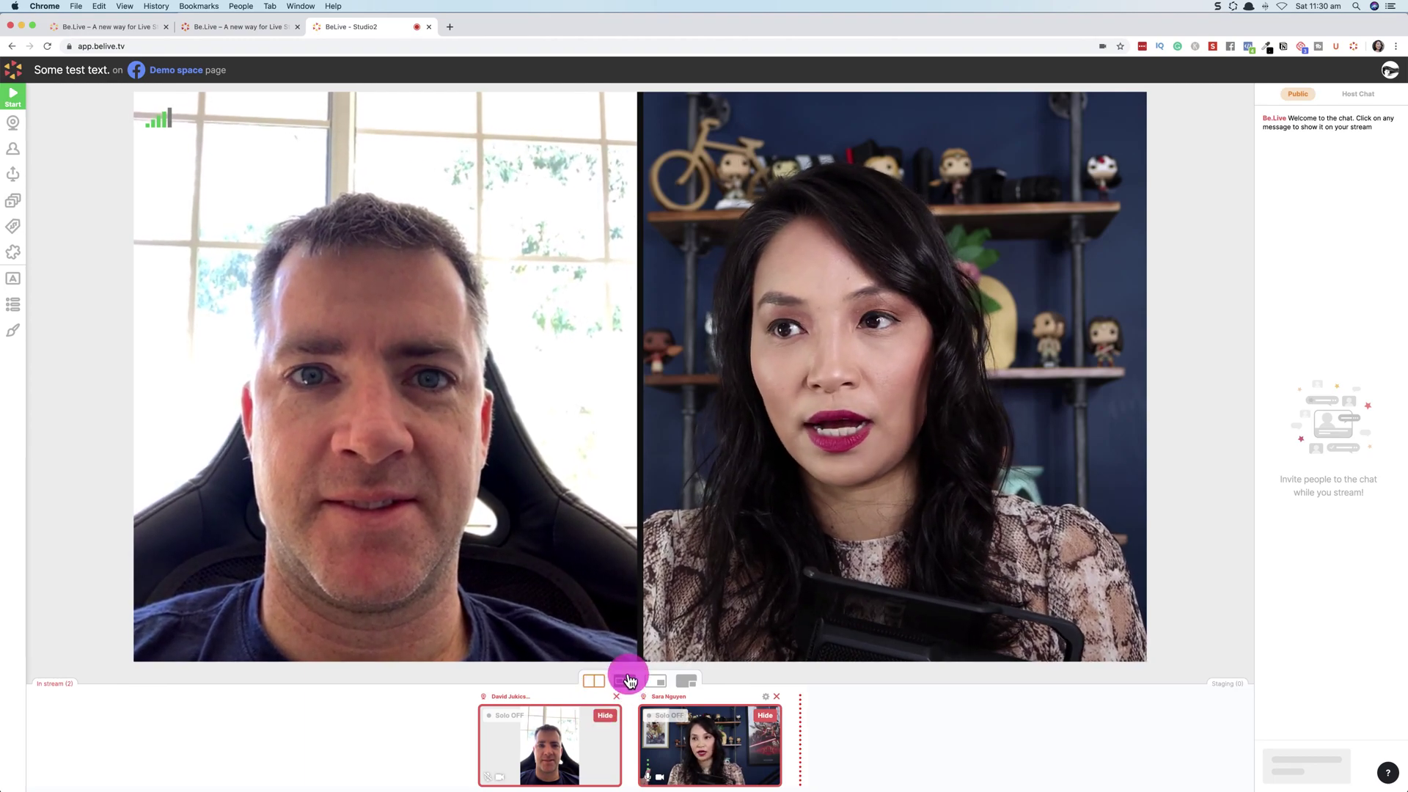
click(690, 681)
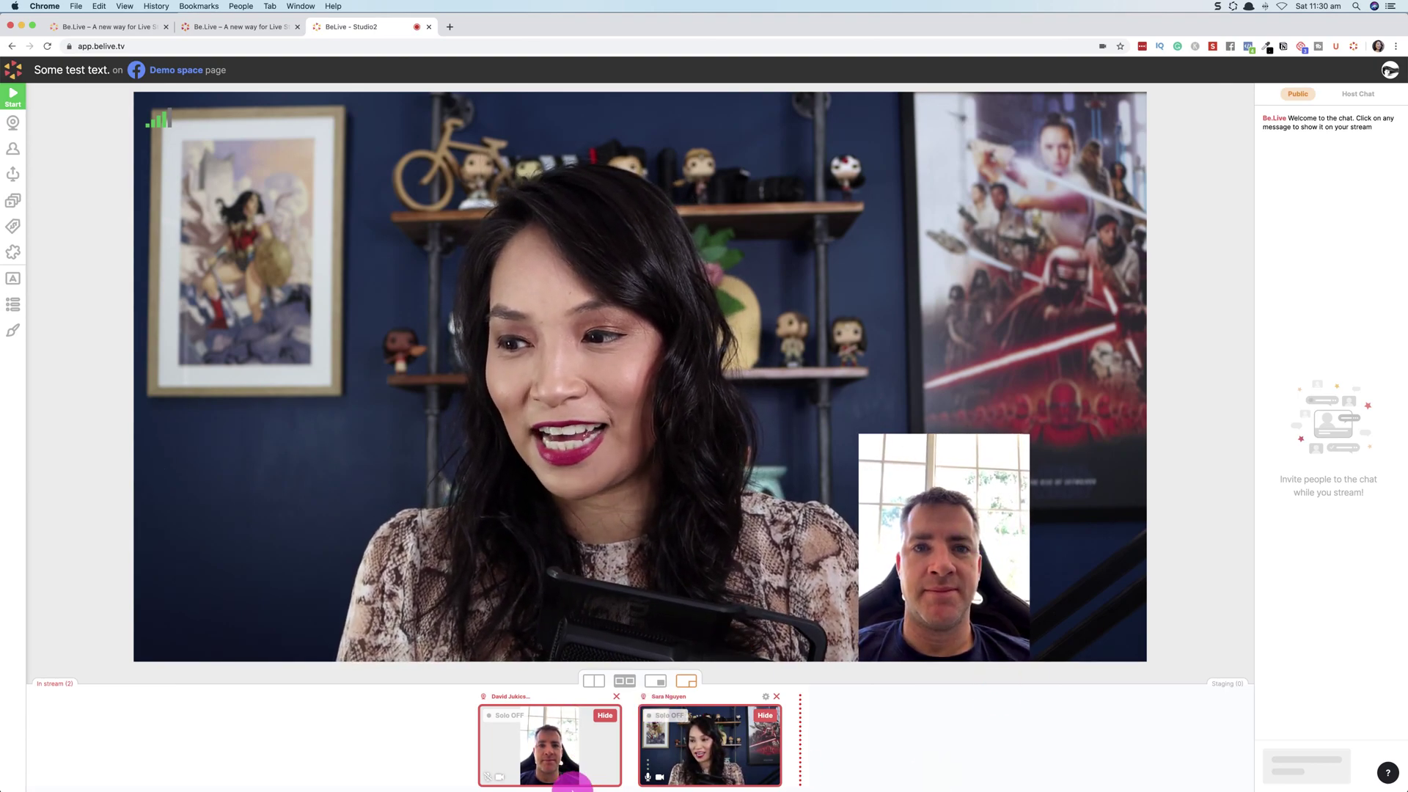
Step: Switch the guest to audio only and remove the guest's source from the studio
mouse_move(572, 785)
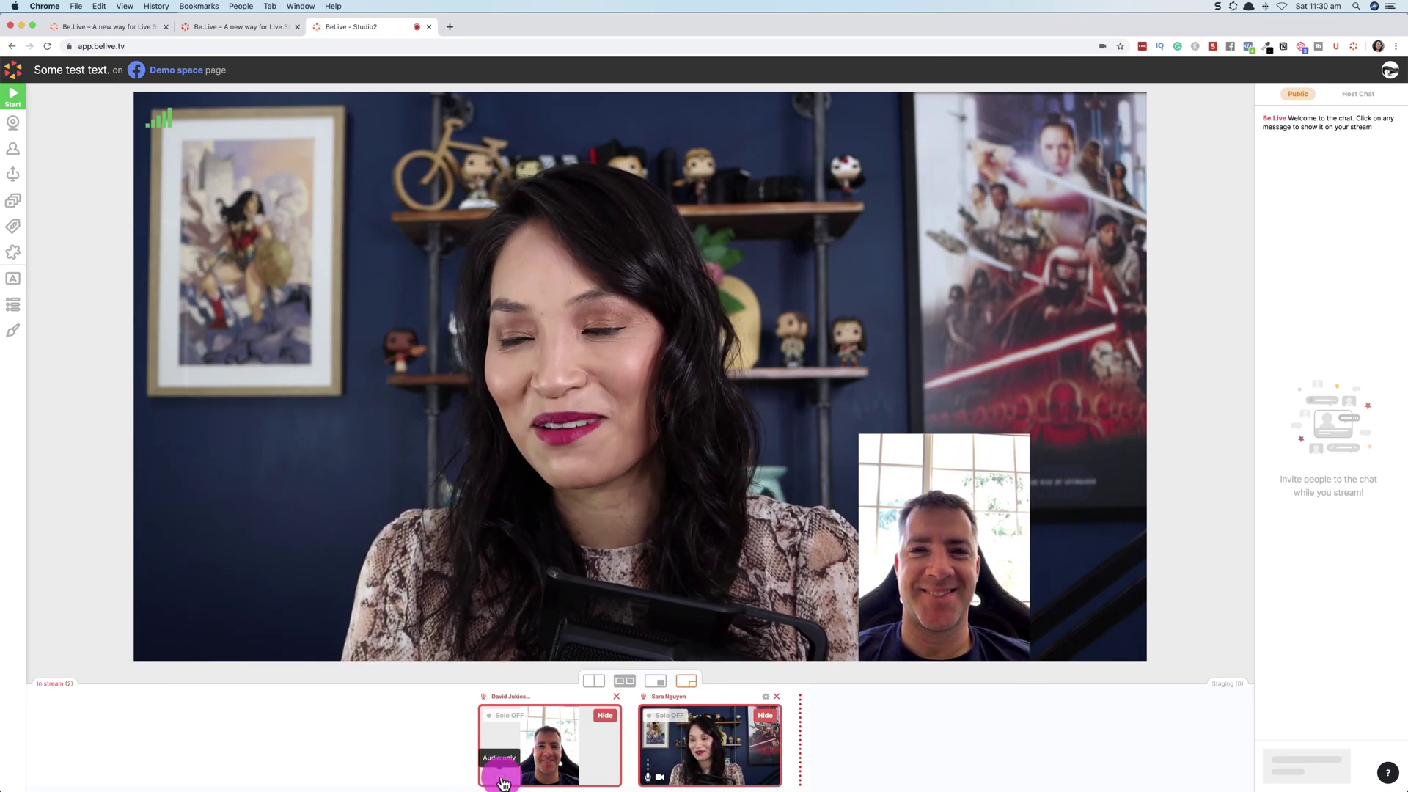
click(502, 777)
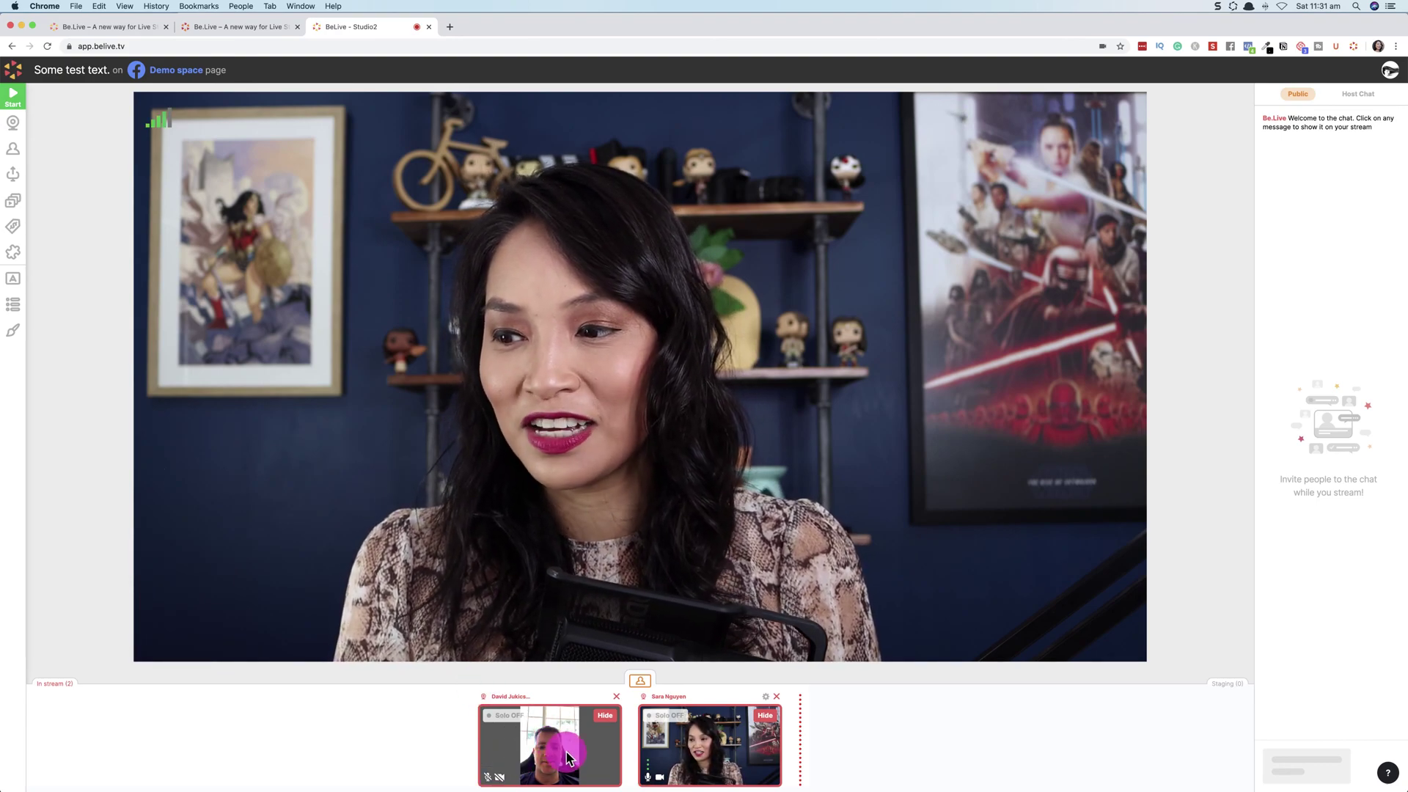
click(616, 697)
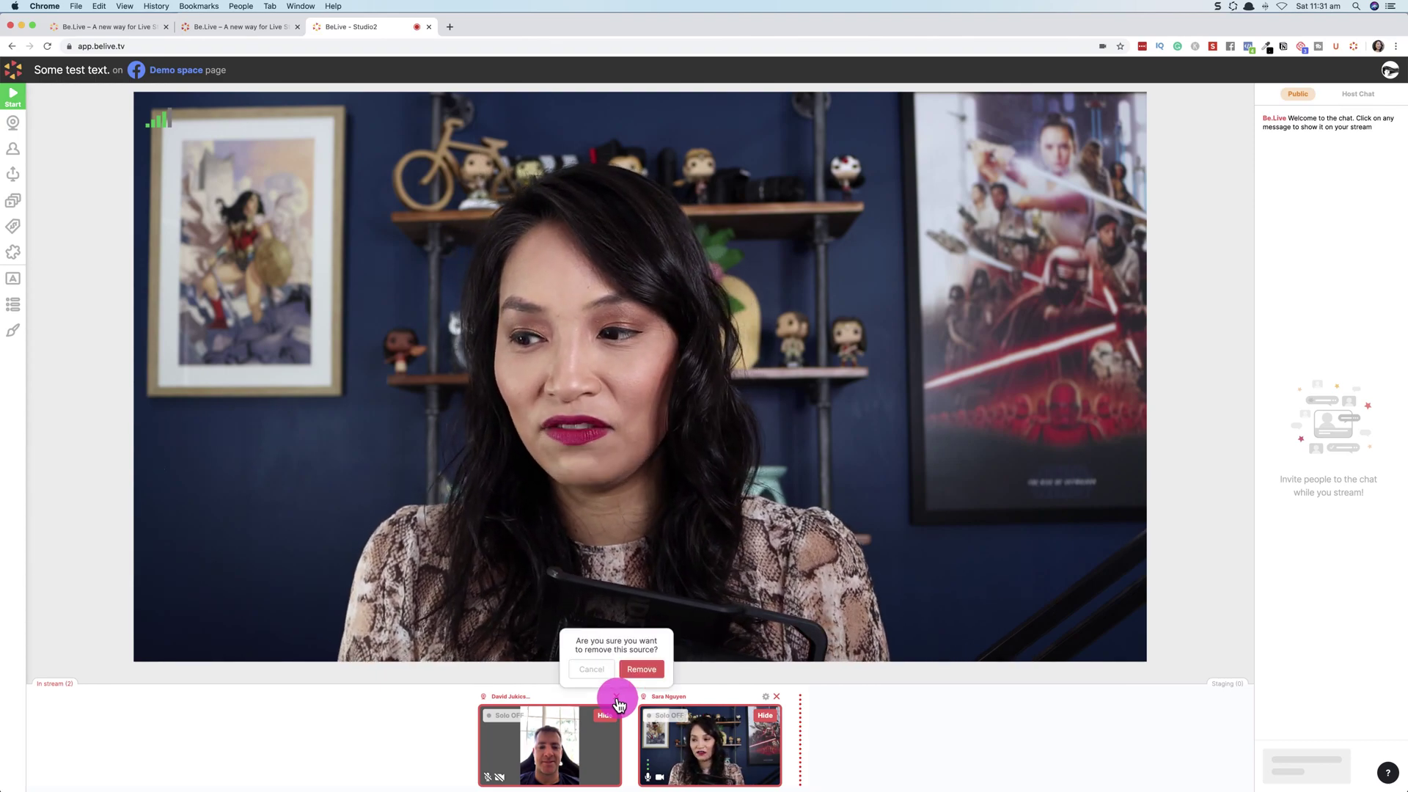
click(641, 669)
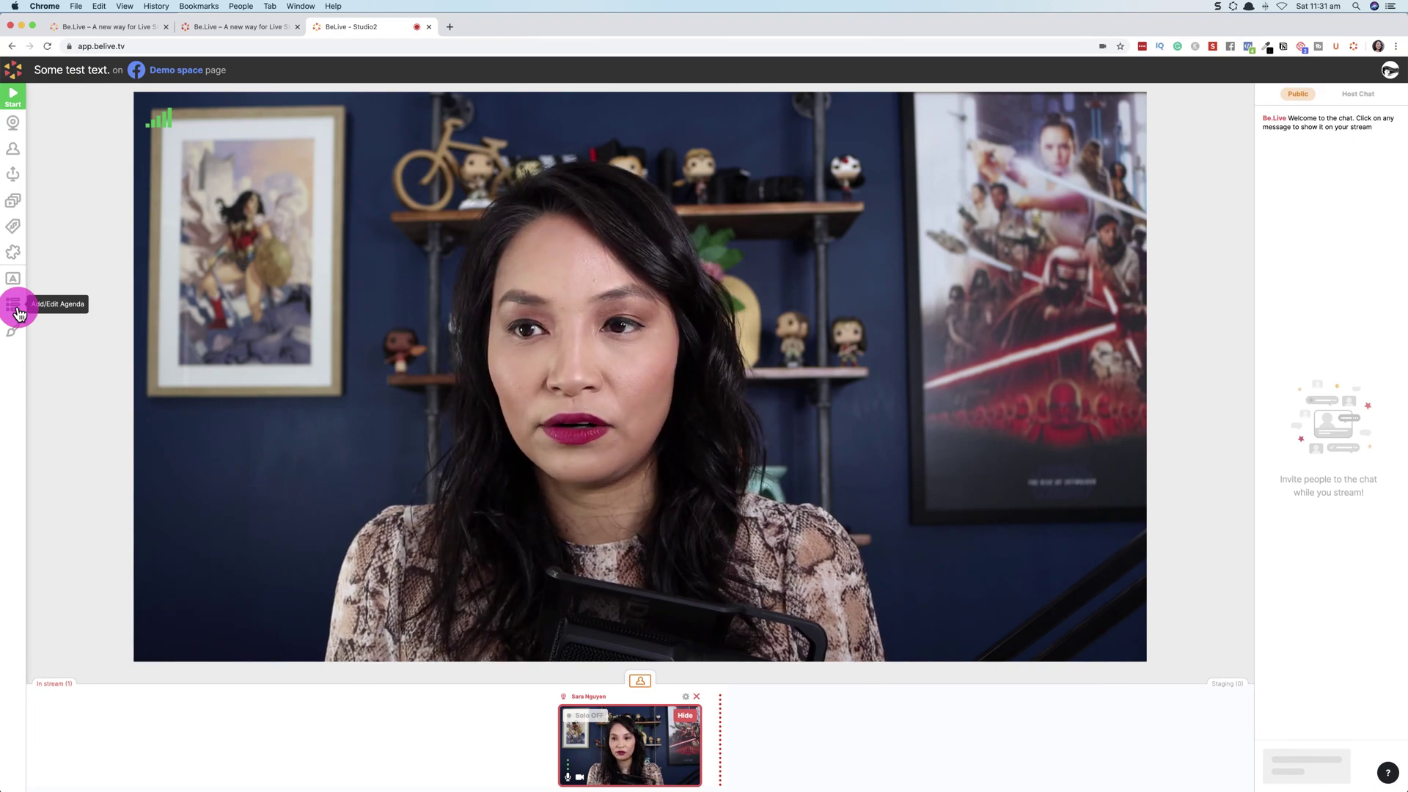
Step: Open the agenda and display its existing items on the stream, including "1. Using BeLive", "2. Benefits of using Belive" and "Hello"
click(17, 312)
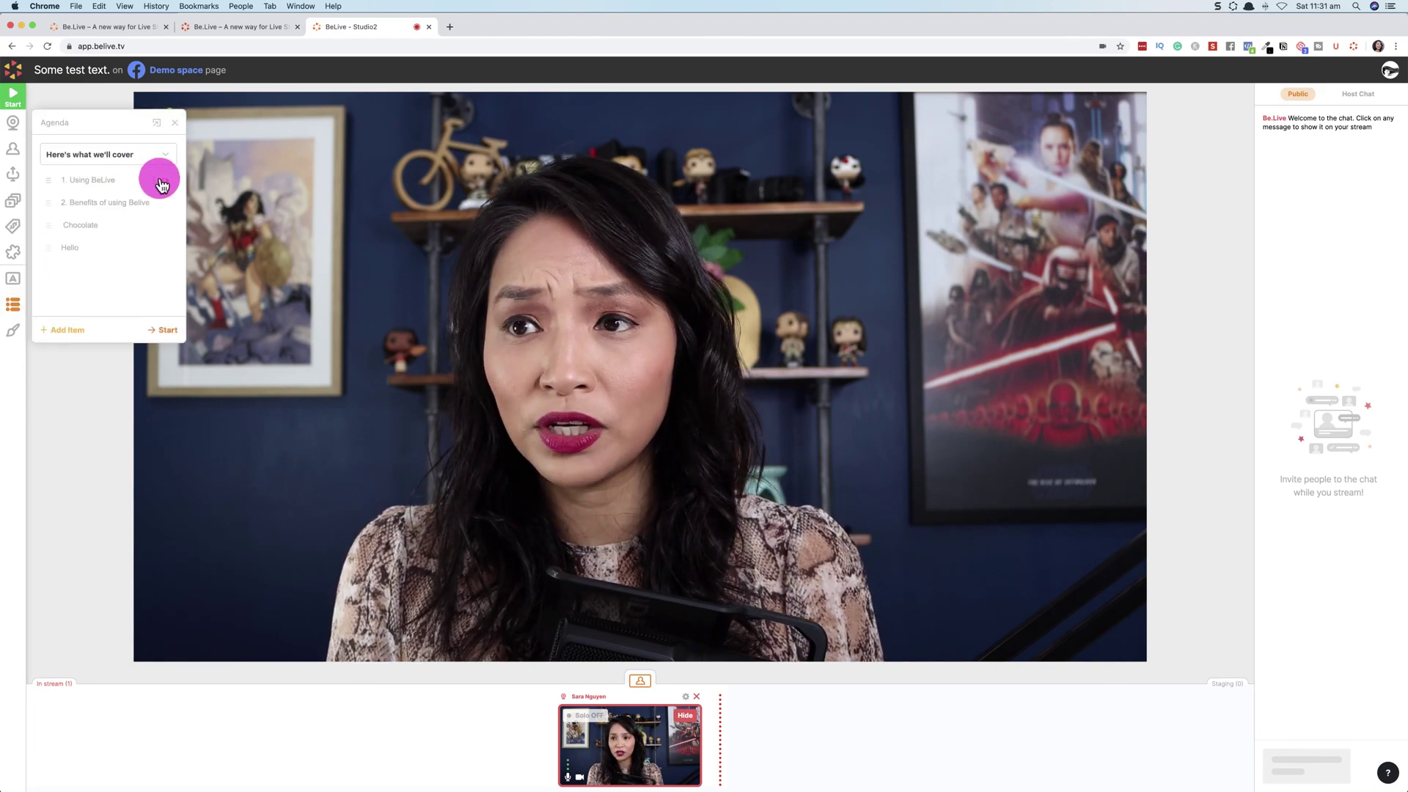
click(164, 181)
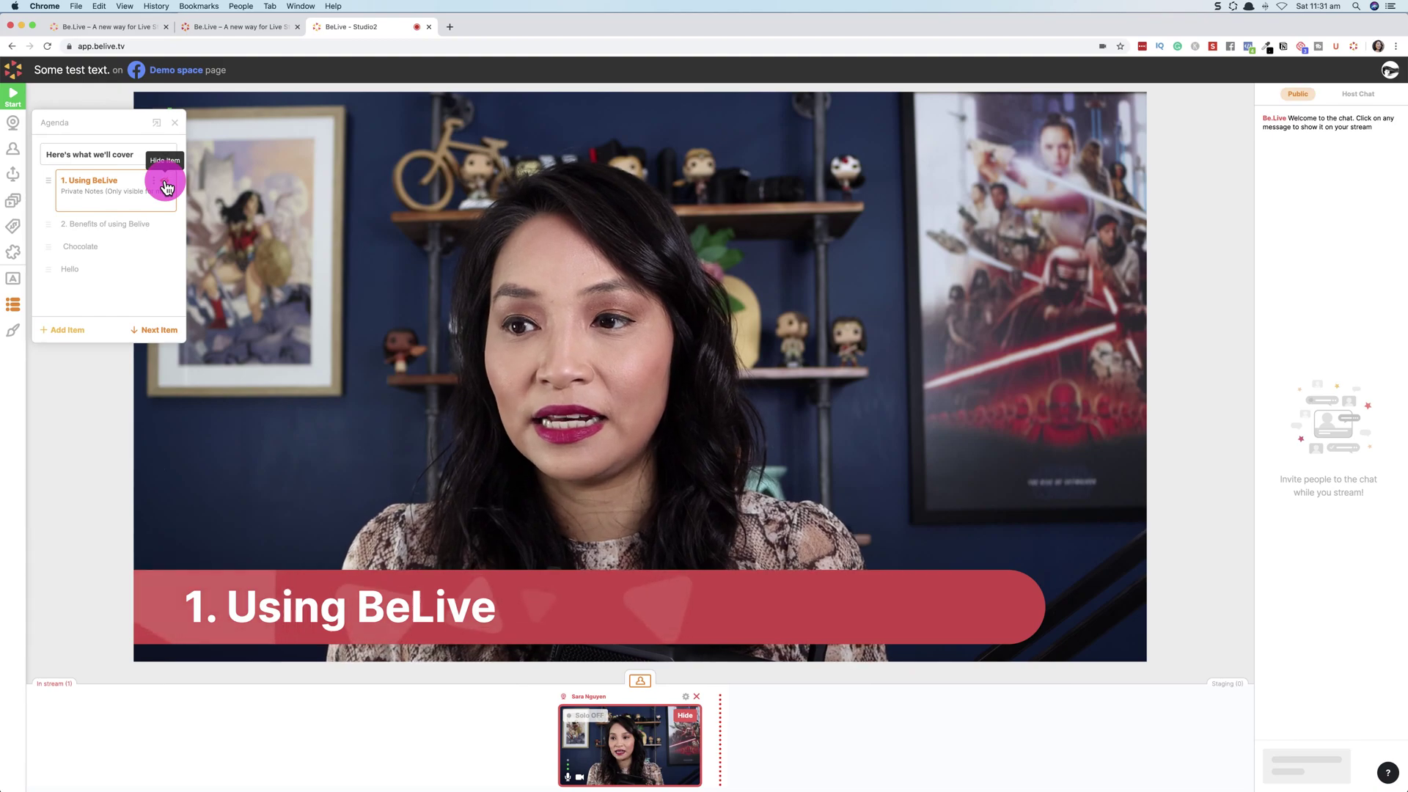
click(166, 183)
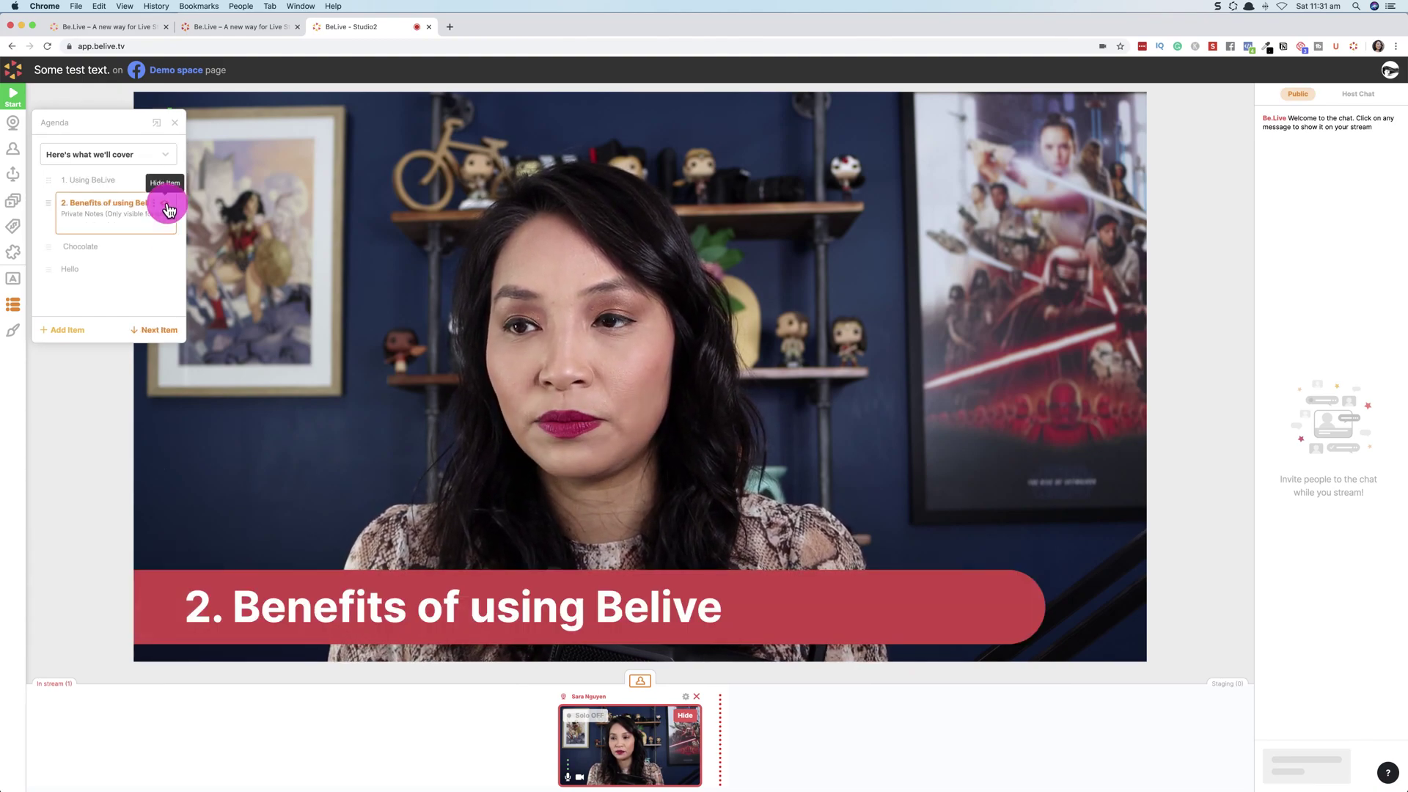
click(168, 210)
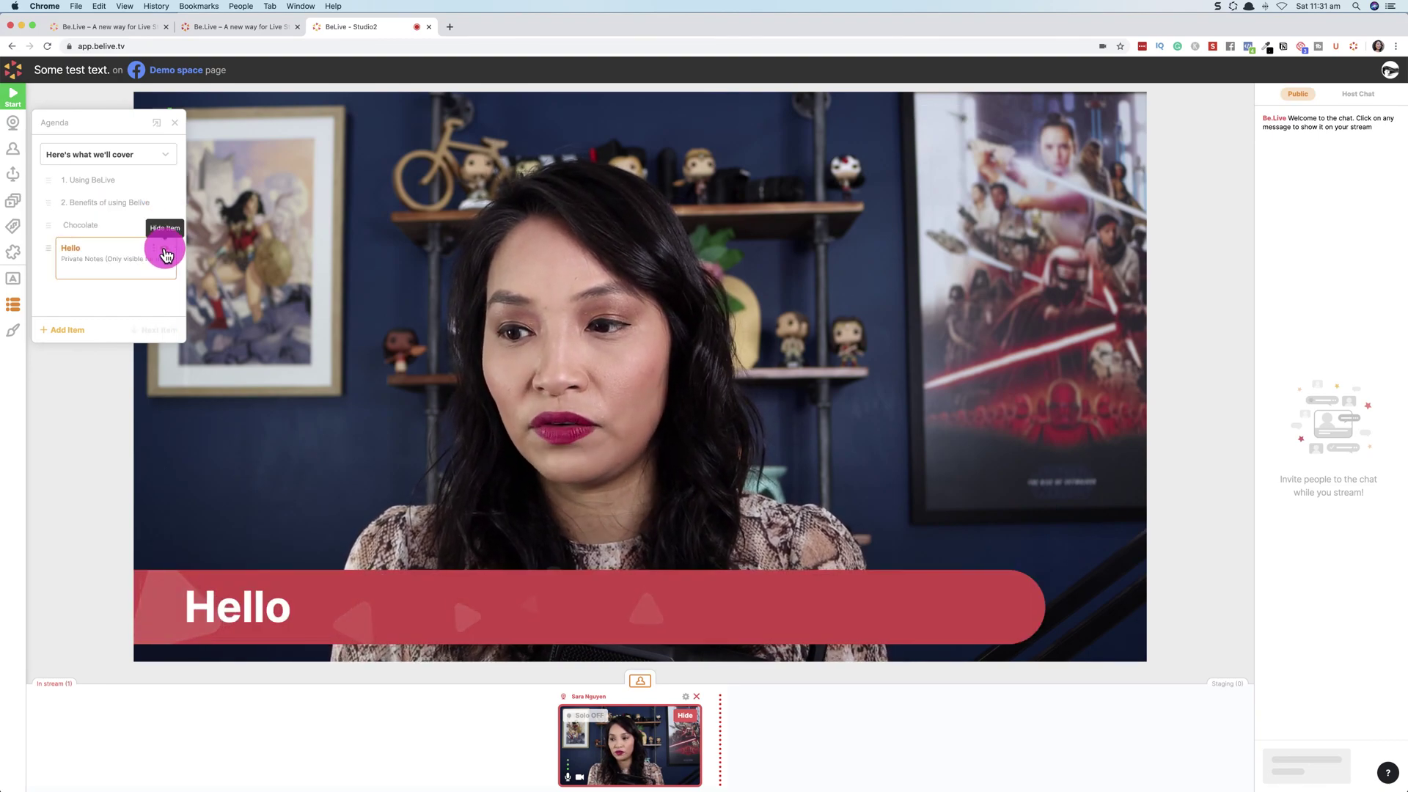
Step: Add an agenda item titled "Good morning" and display it on the stream, checking the banner with the agenda closed
click(71, 339)
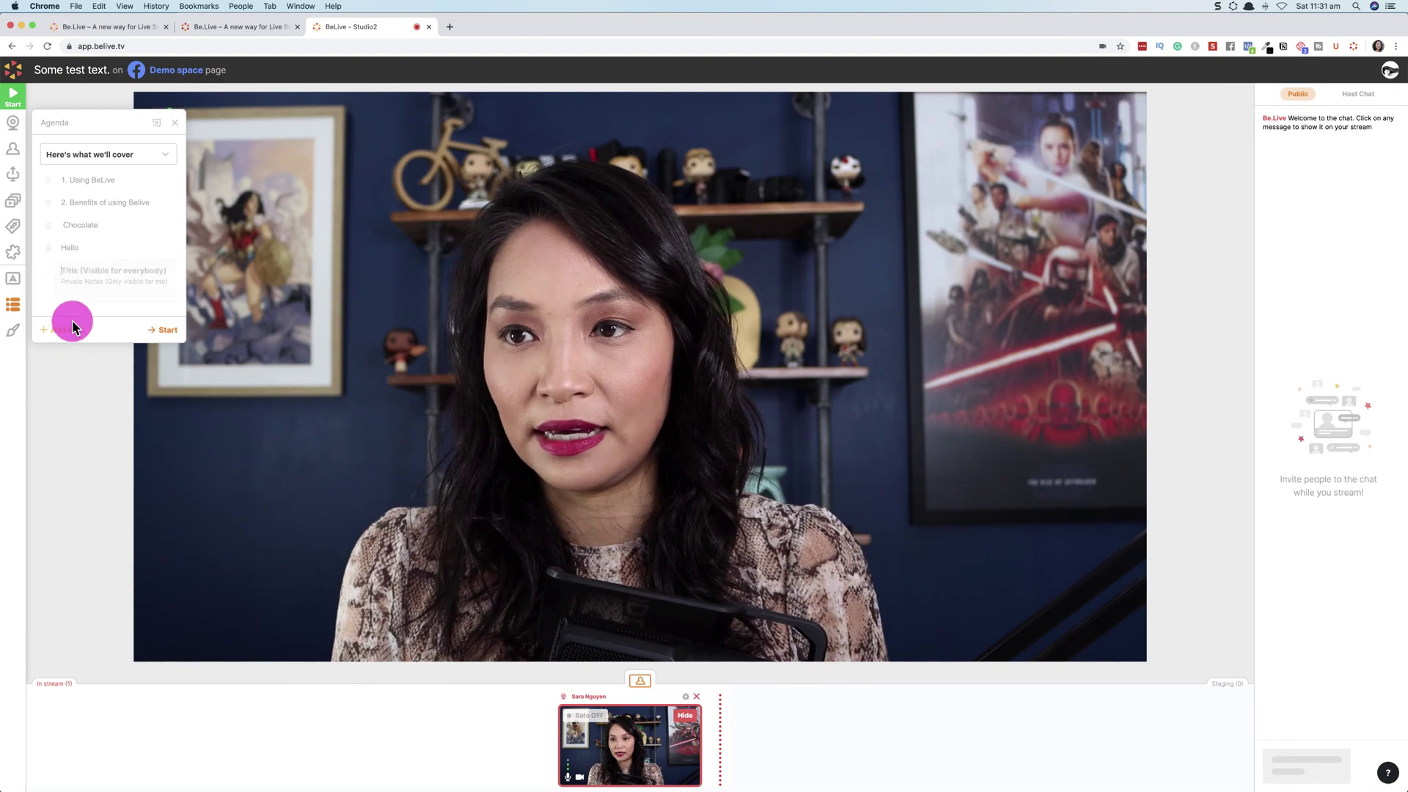
click(118, 270)
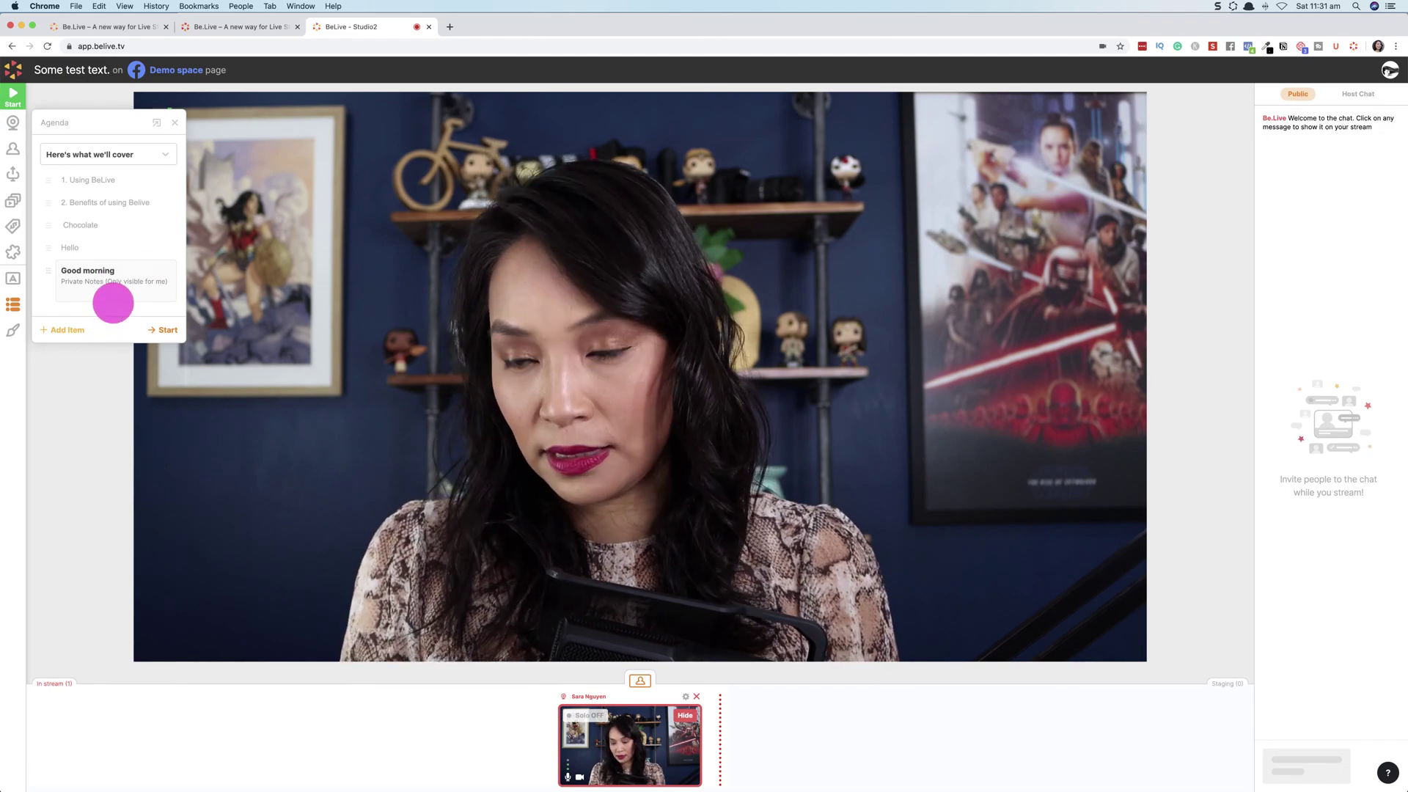
click(164, 271)
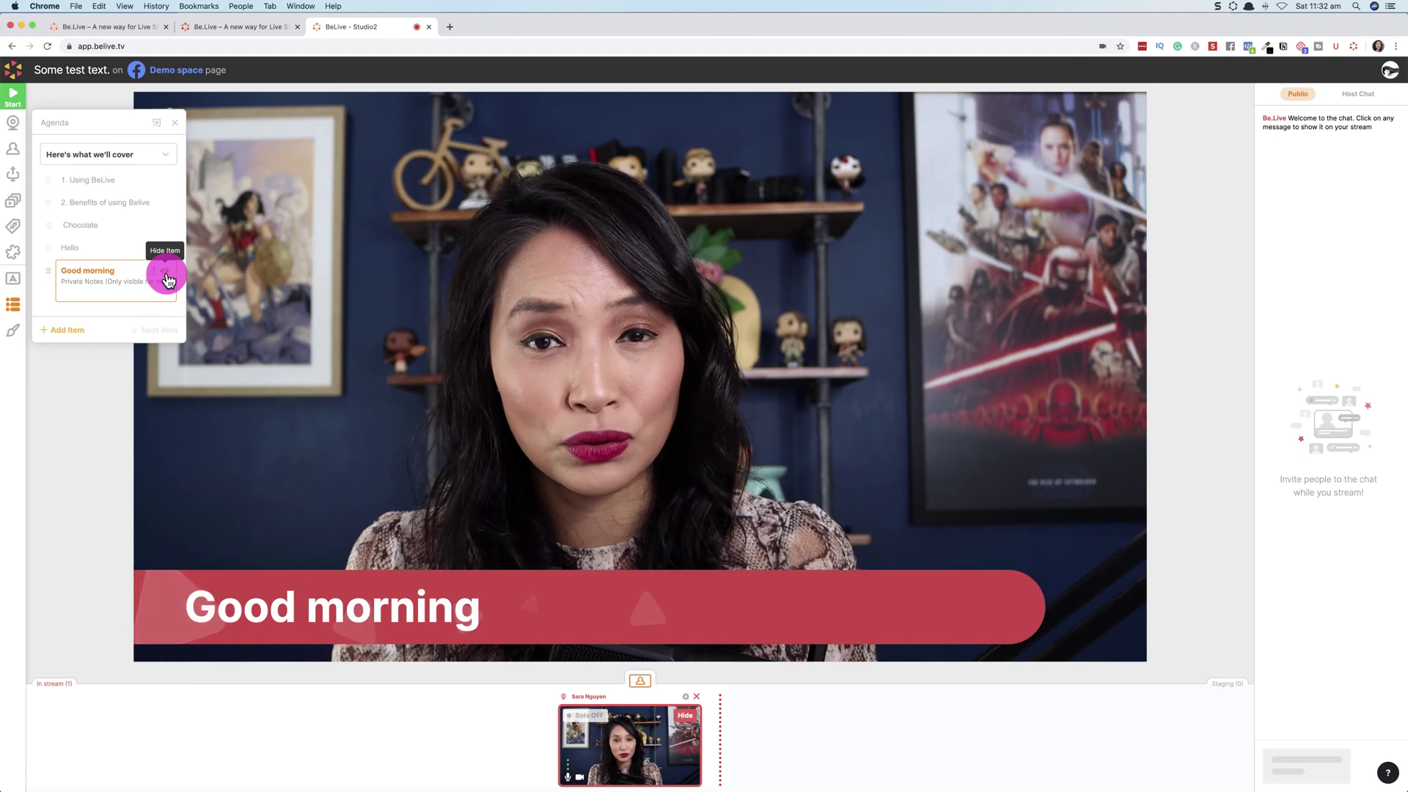
click(175, 122)
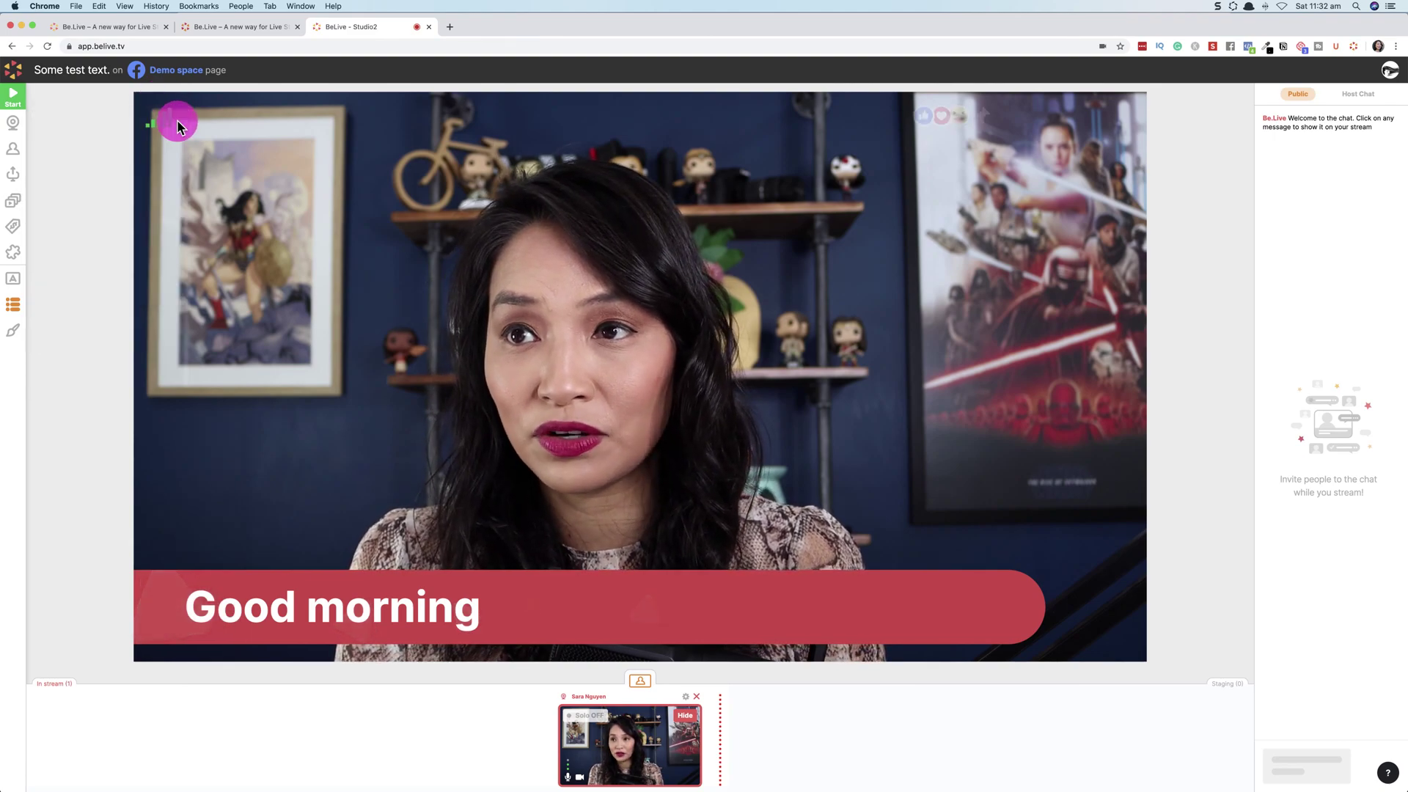
click(15, 305)
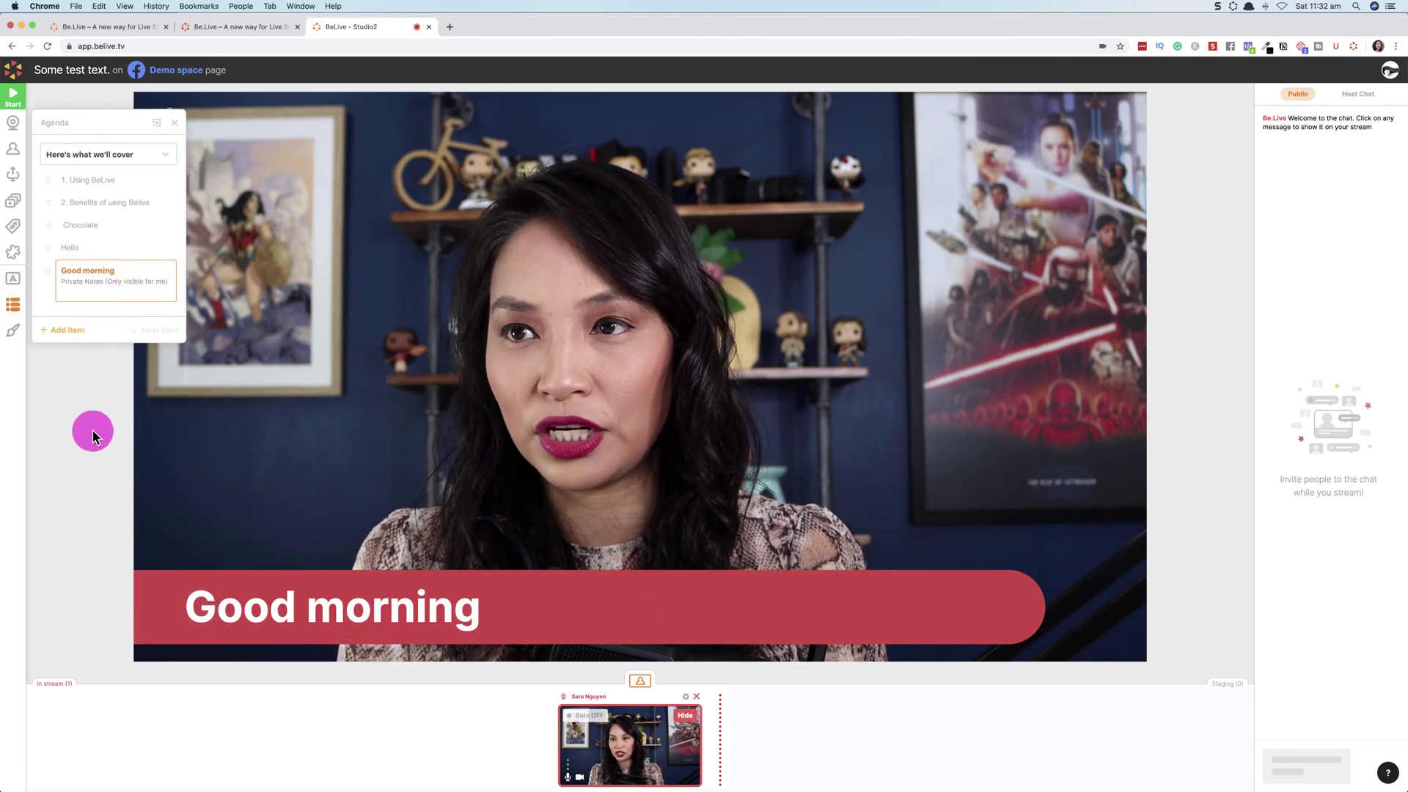
Step: Open the on-screen text settings and display the title "How to use Belive" on the stream
click(23, 332)
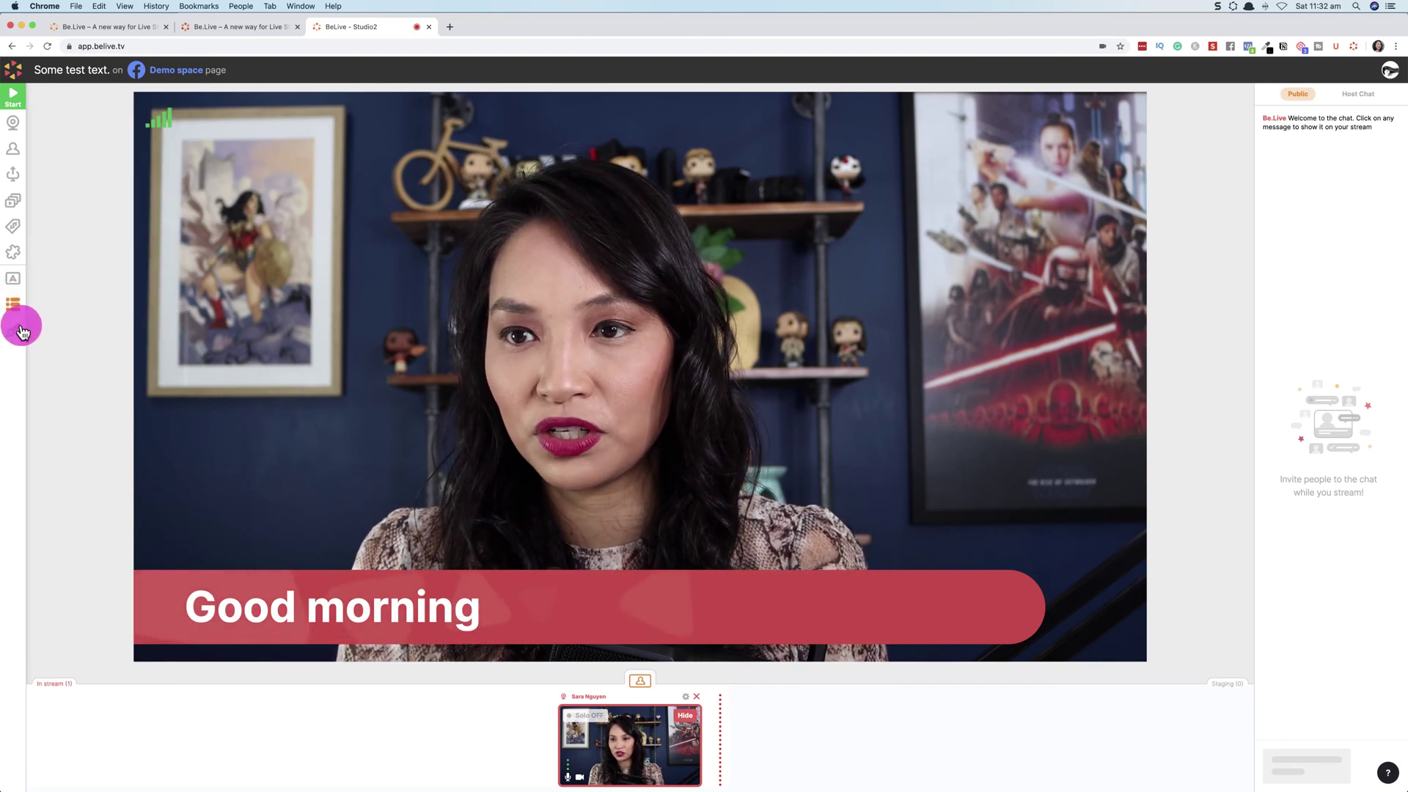
click(13, 283)
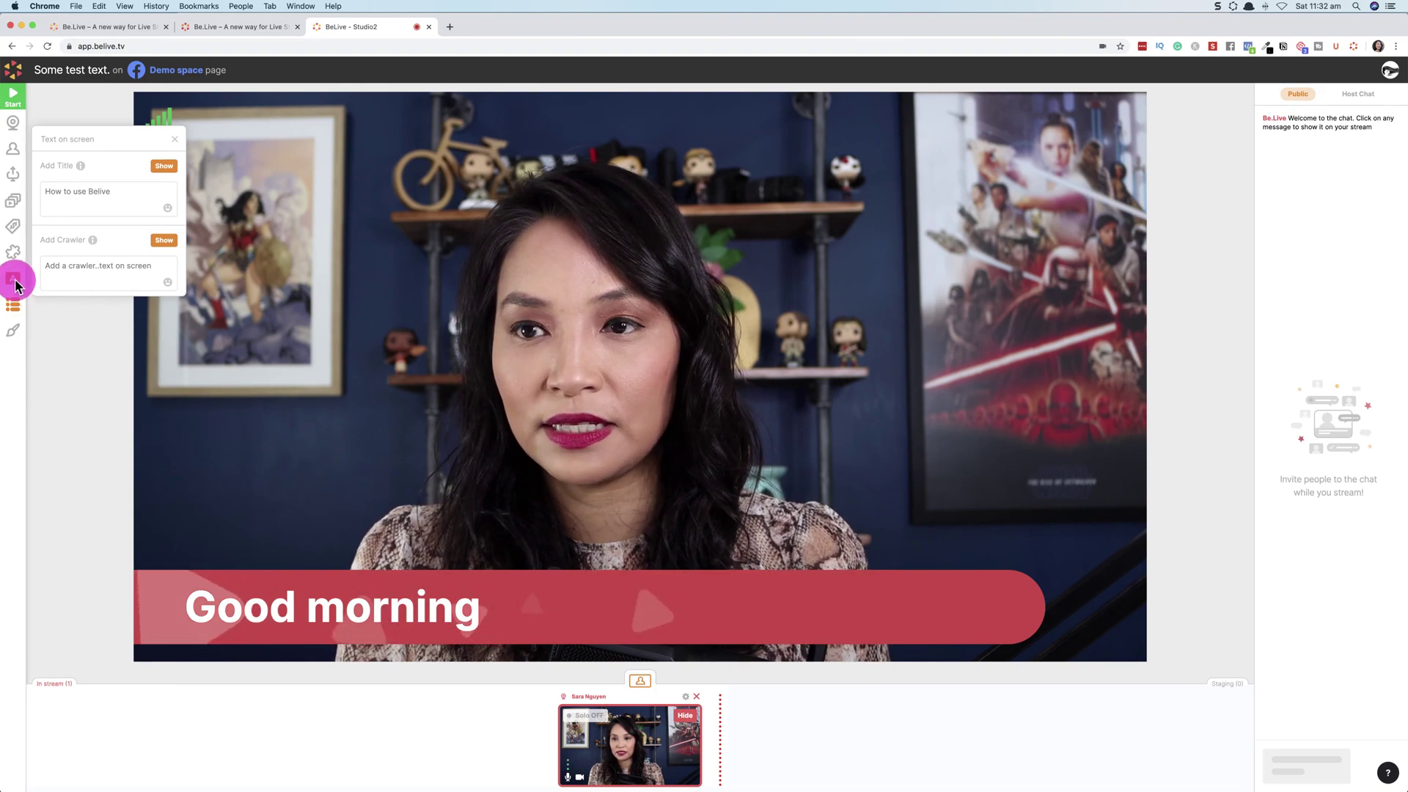
click(162, 171)
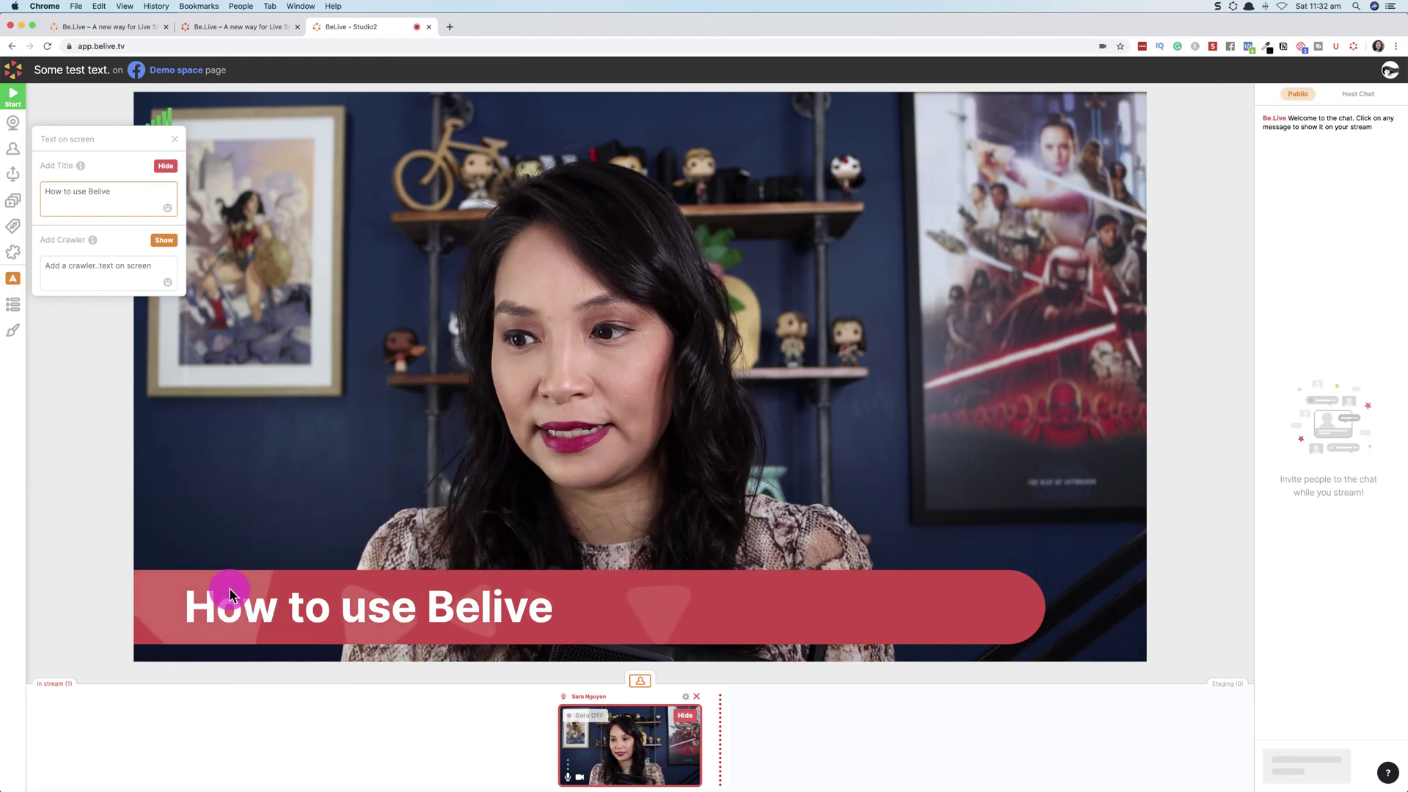
Step: Change the on-screen title to "Make a choice", redisplay it on the stream, and hide it
drag(131, 192, 40, 195)
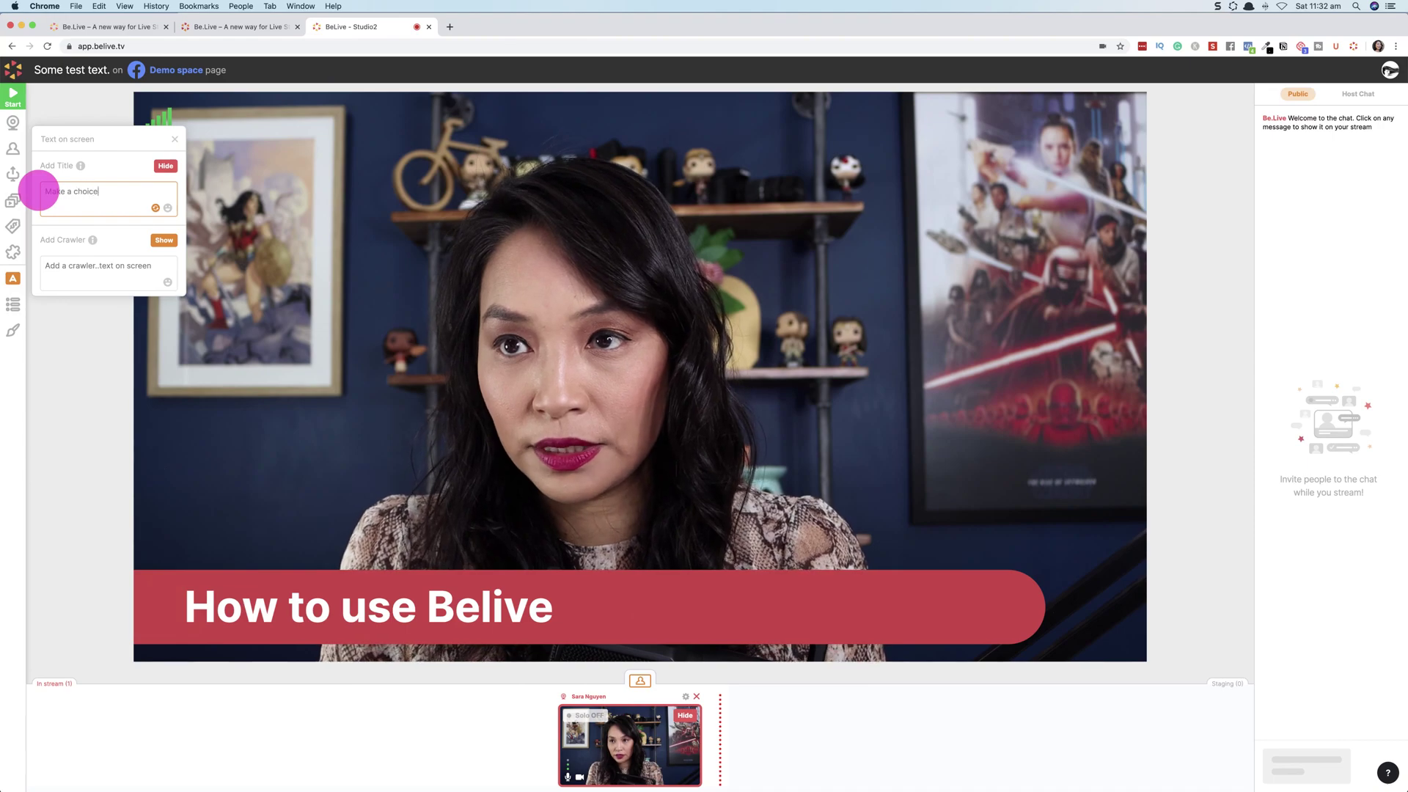
click(164, 167)
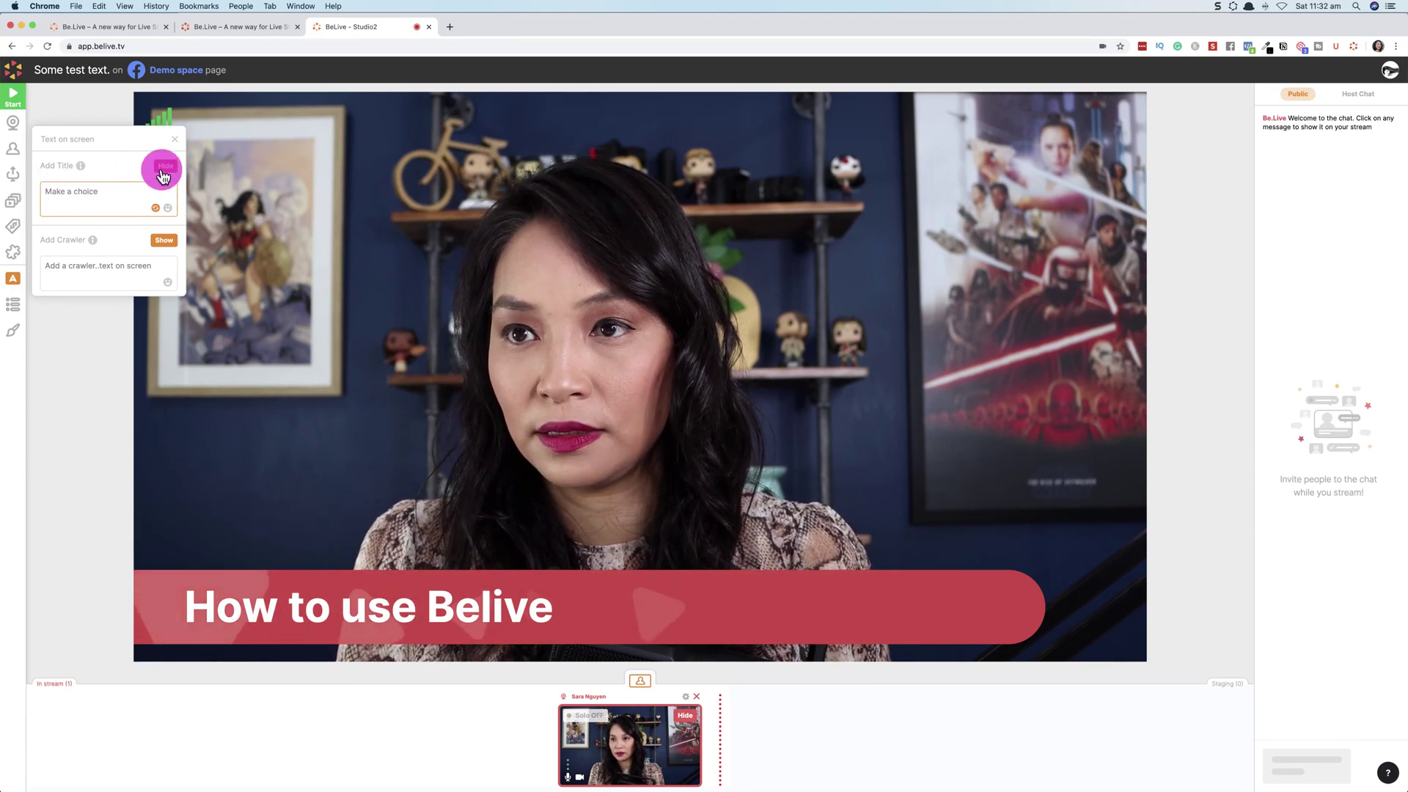
click(164, 167)
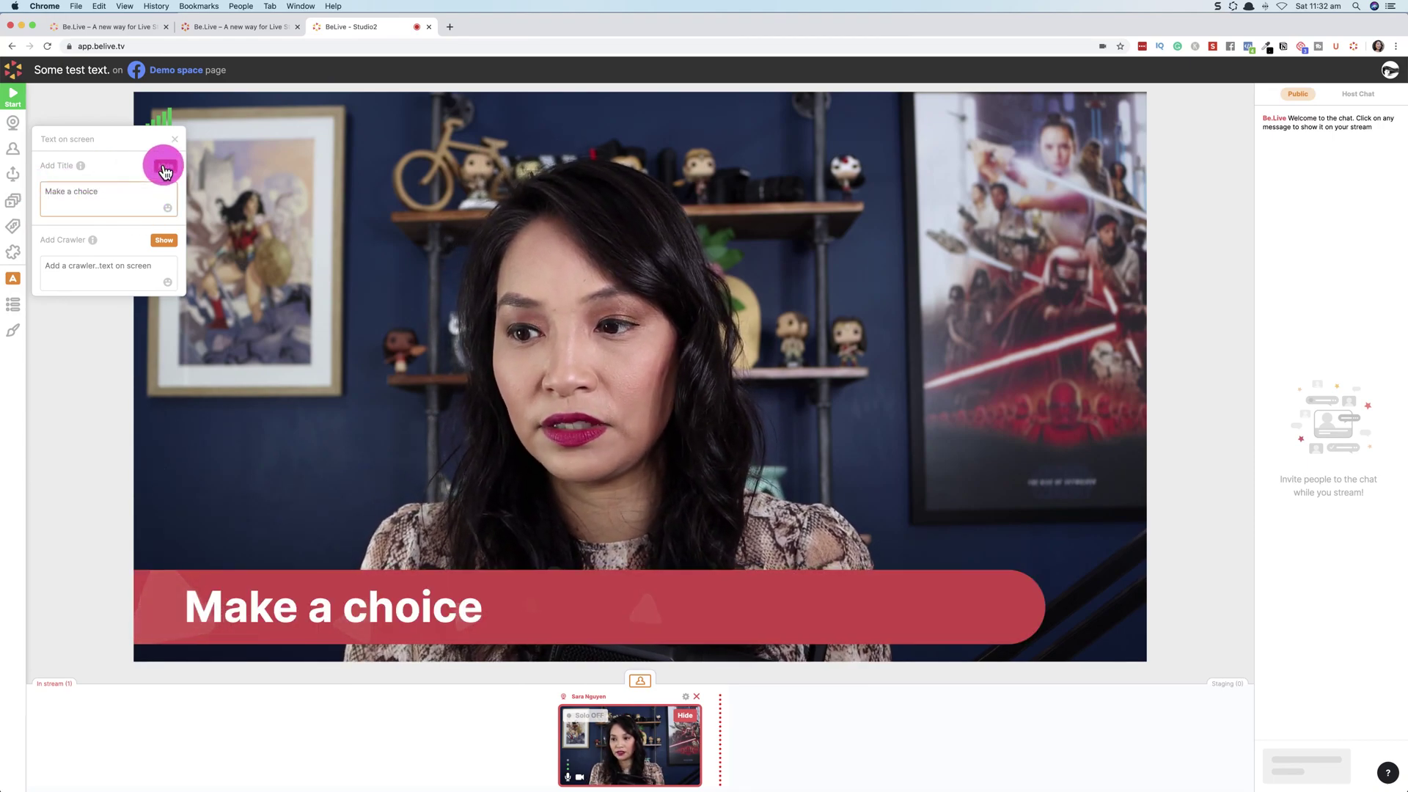
click(117, 192)
drag(117, 192, 87, 200)
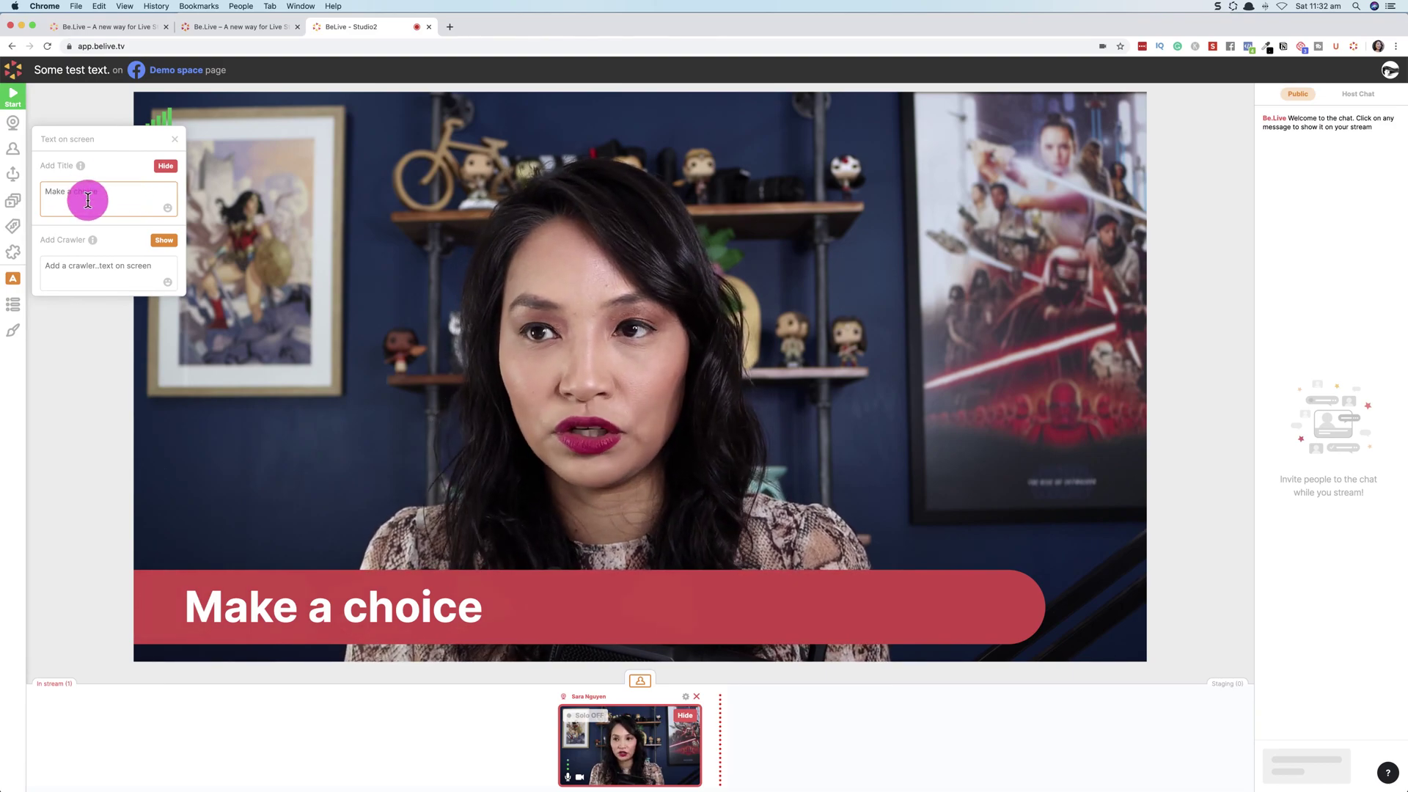
click(153, 170)
Step: Show the crawler "Add a crawler..text on screen" on the stream, hide it again and close the text settings
click(172, 242)
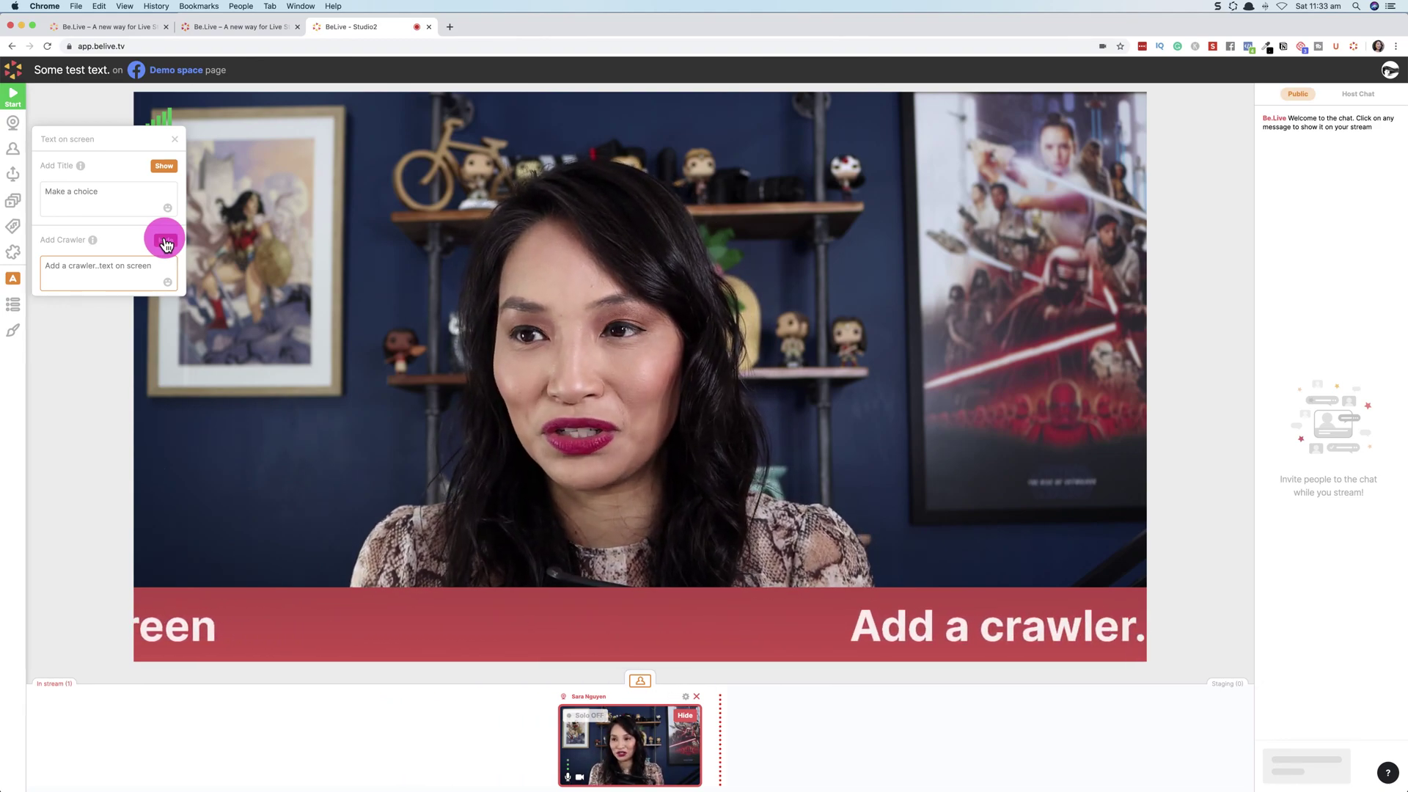
click(165, 245)
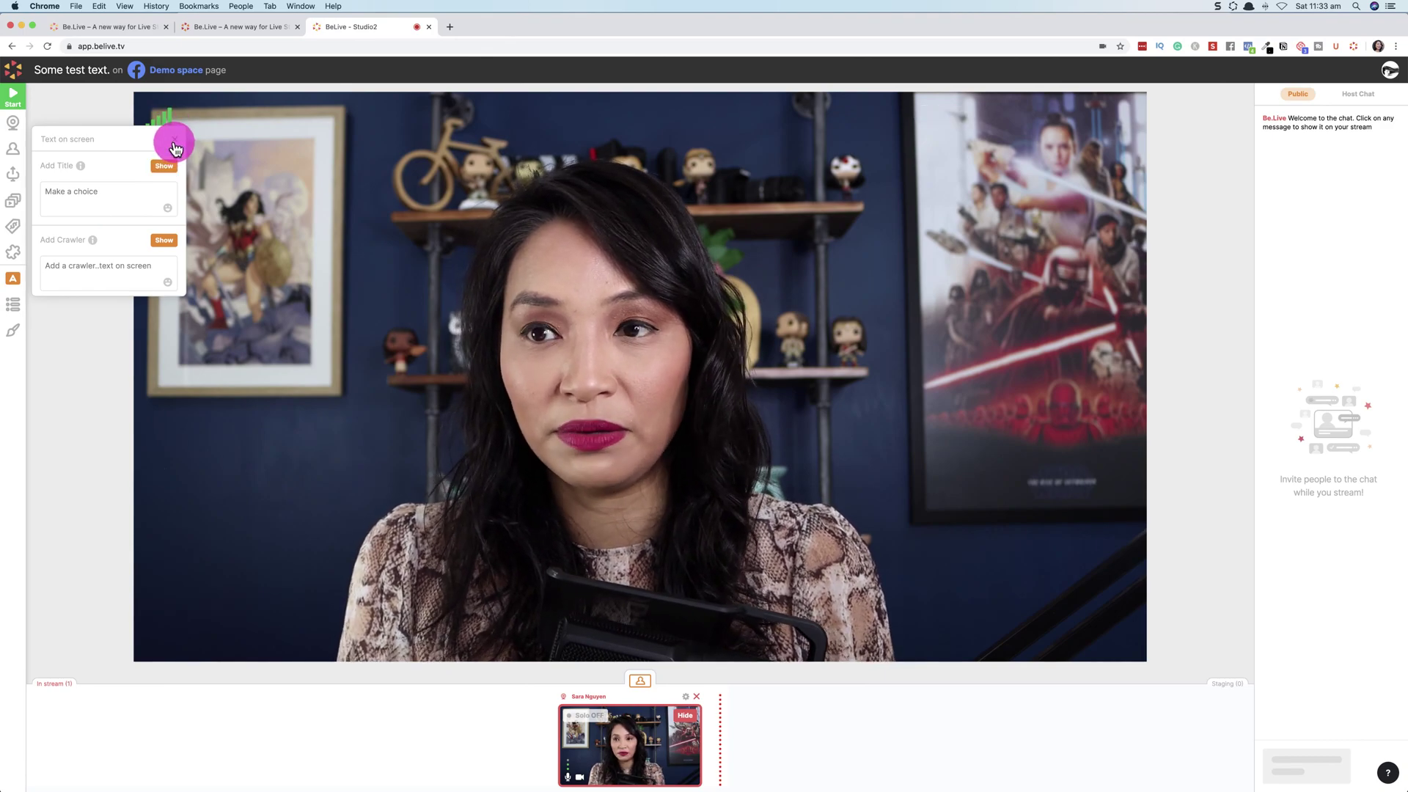
click(174, 143)
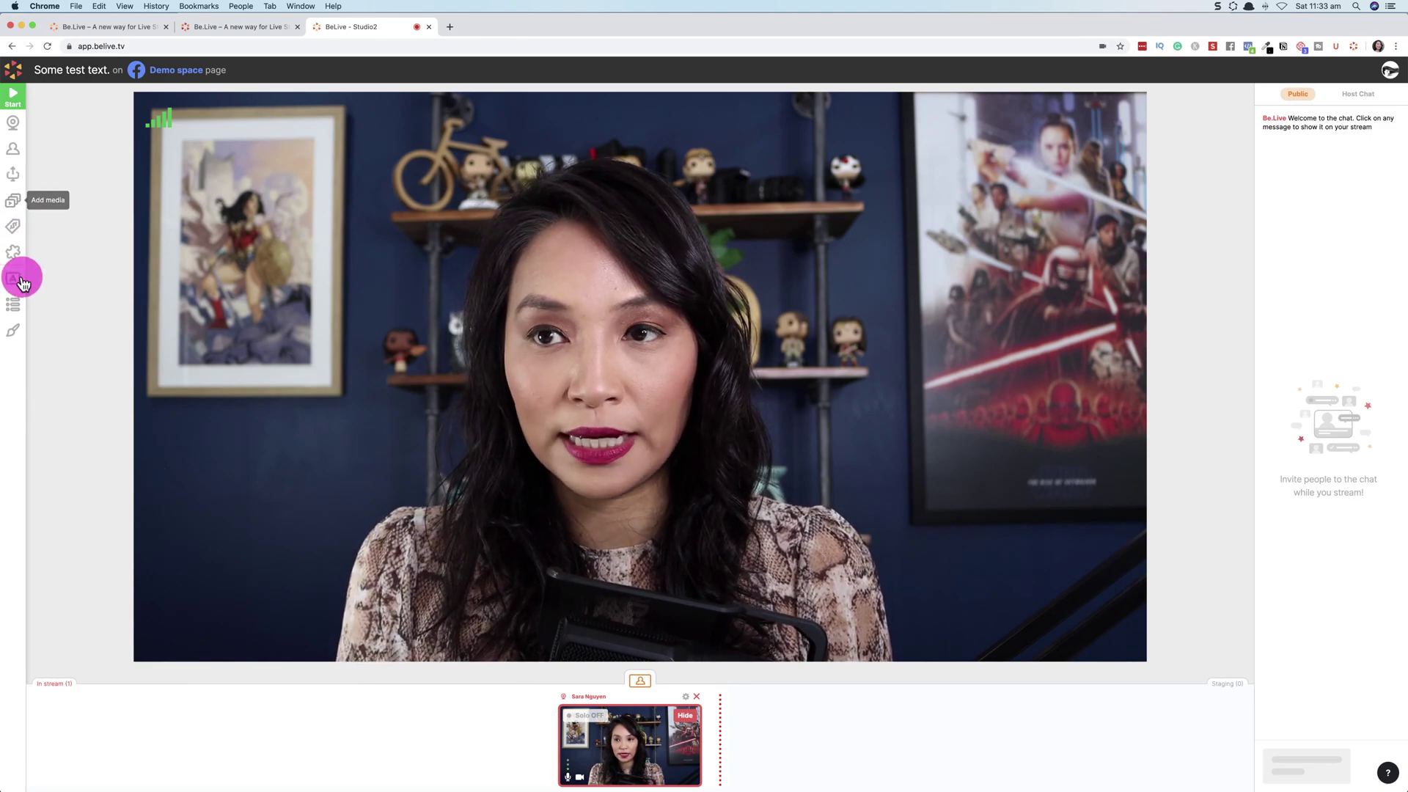
Step: Open the stream appearance settings and look through the theme, logo and overlay options
click(13, 341)
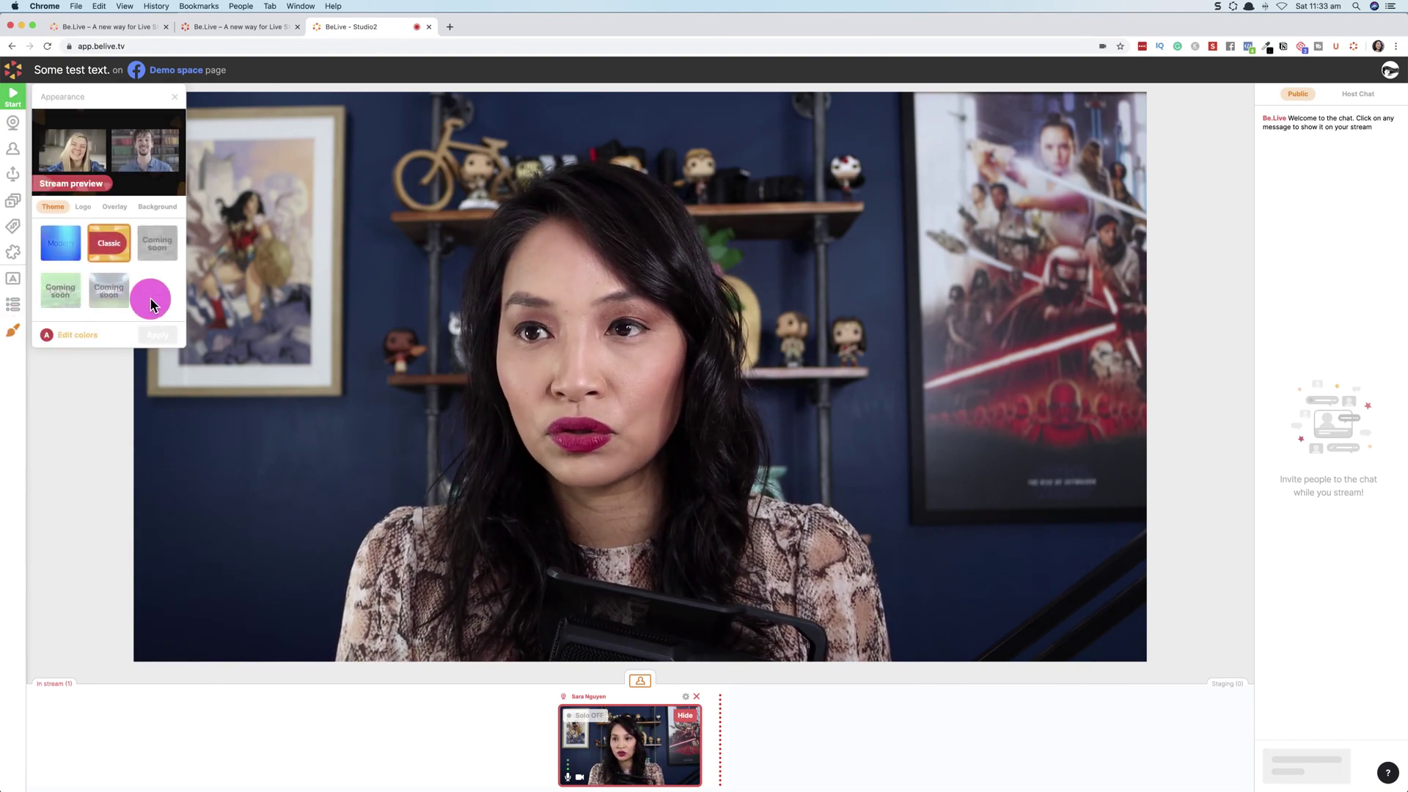
click(83, 208)
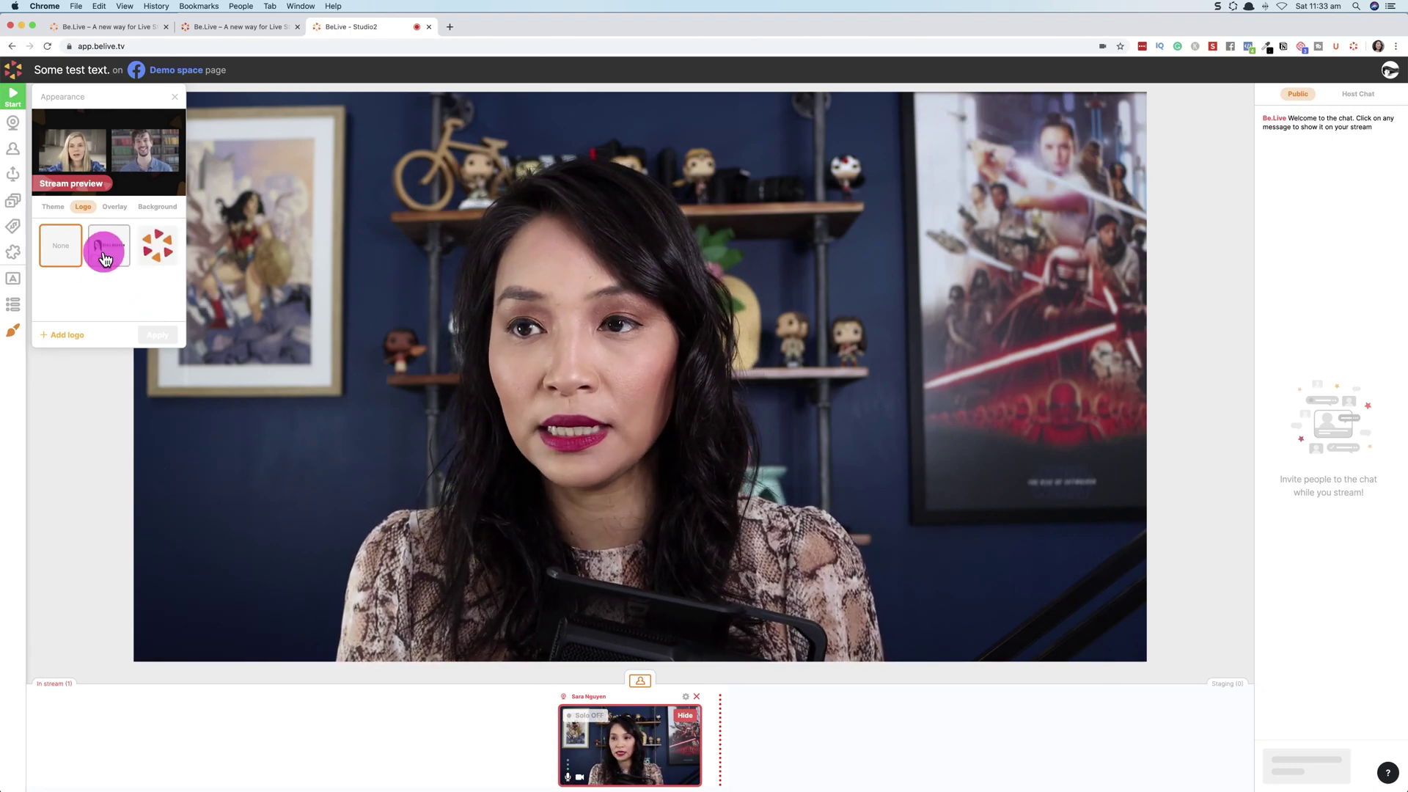
click(115, 209)
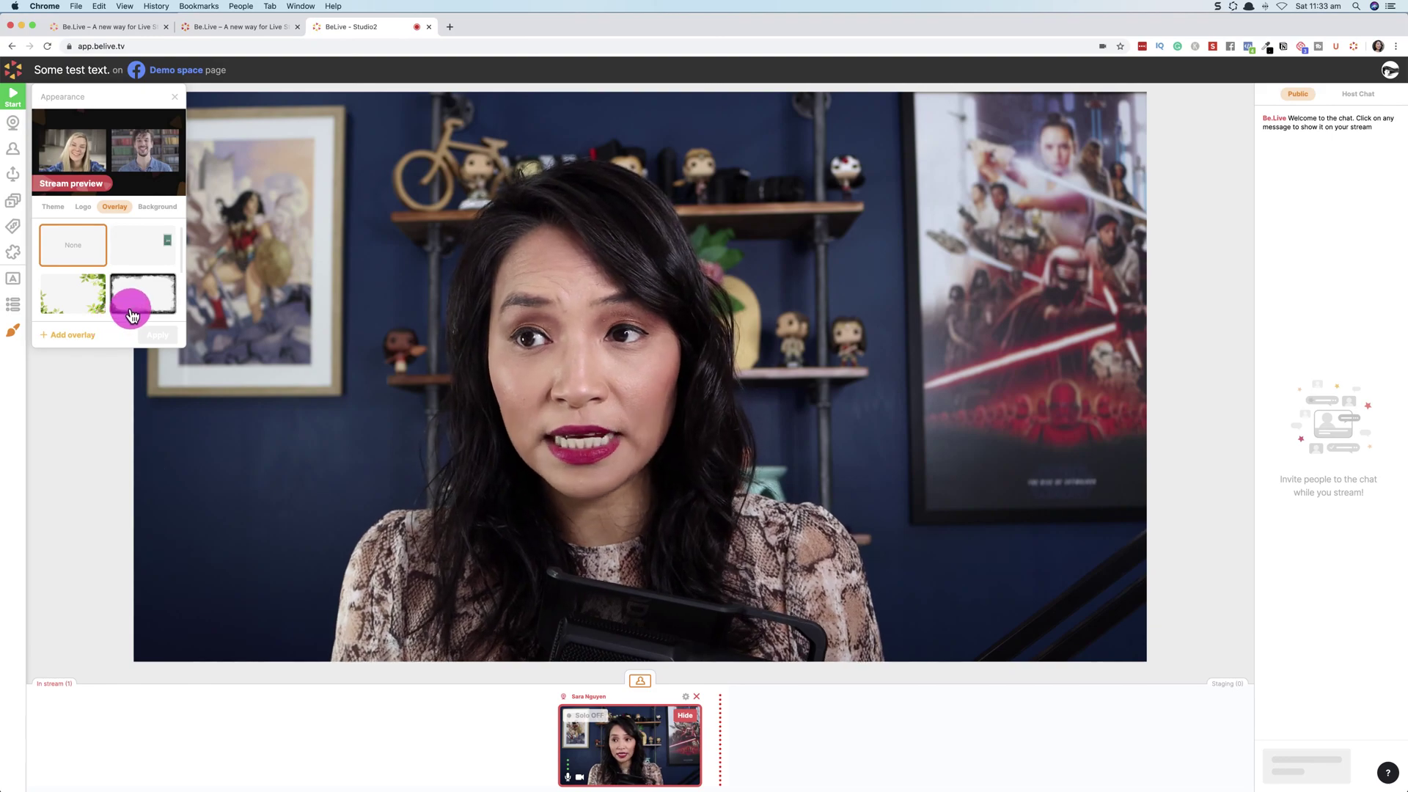
Step: Apply the speech-bubble frame overlay to the stream, and replace it with the sticker-border overlay
scroll(132, 297, down, 3)
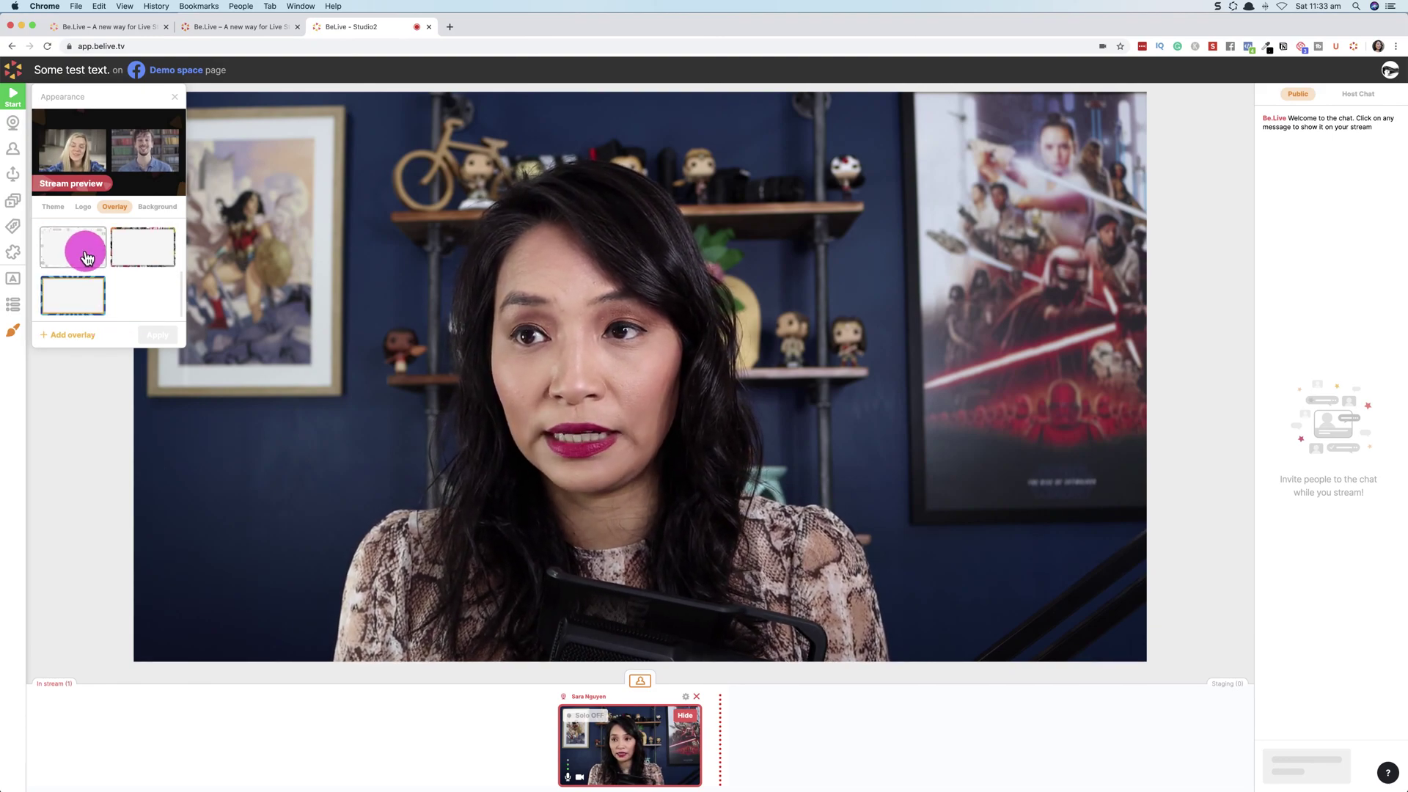
click(157, 335)
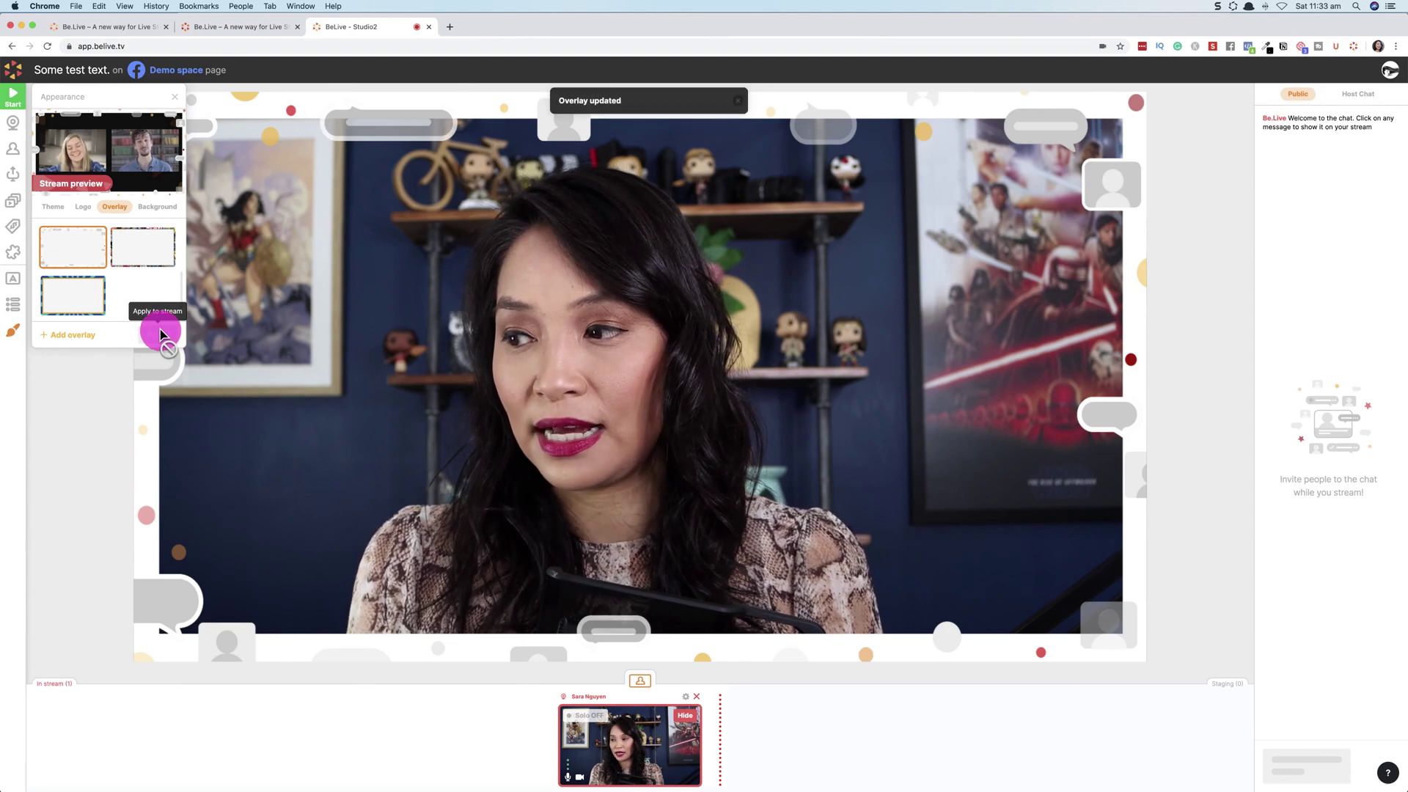
click(134, 254)
click(156, 335)
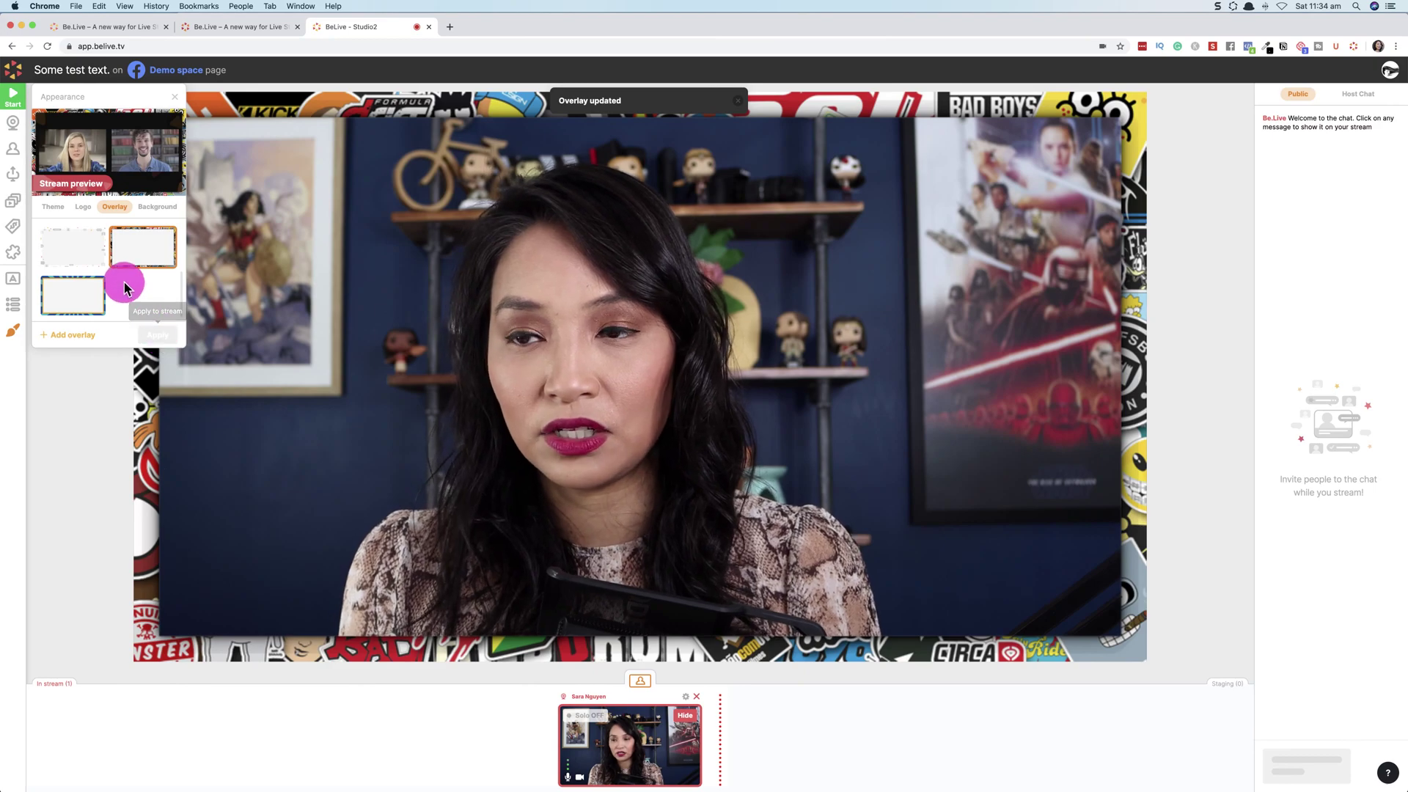
Step: Clear the sticker-border overlay with None, and apply the "Facebook Live Cheat Sheets" tablet overlay to the stream
scroll(125, 286, up, 3)
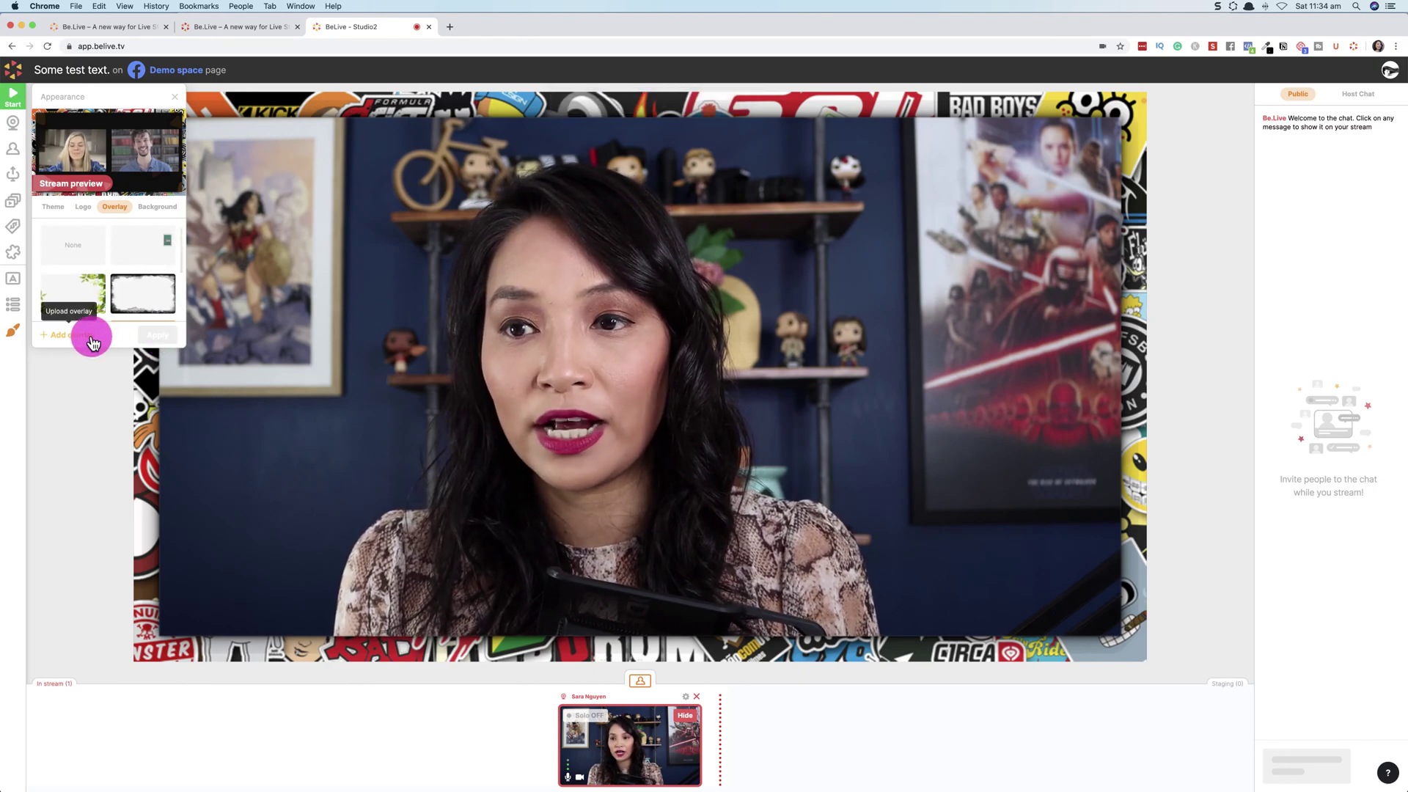
click(96, 254)
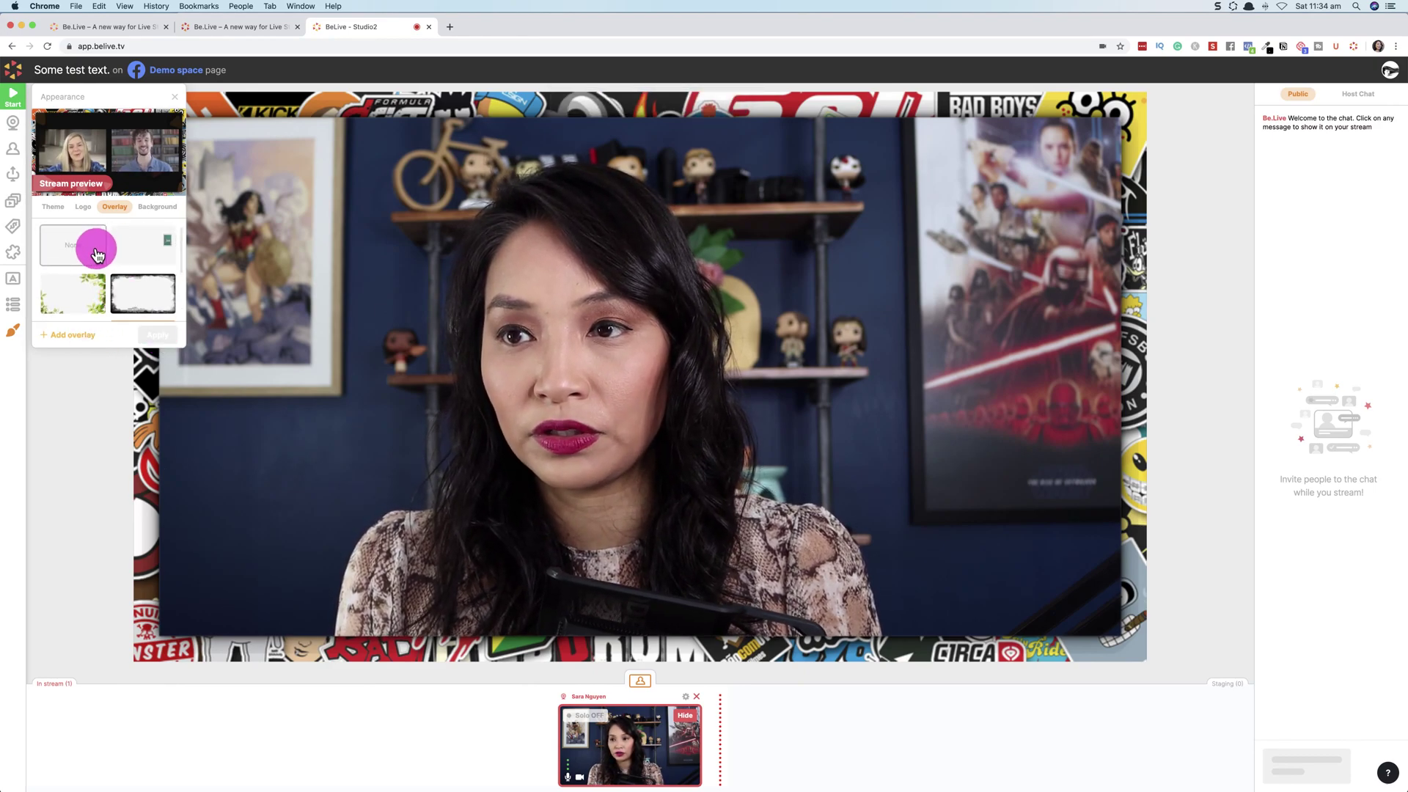
click(139, 245)
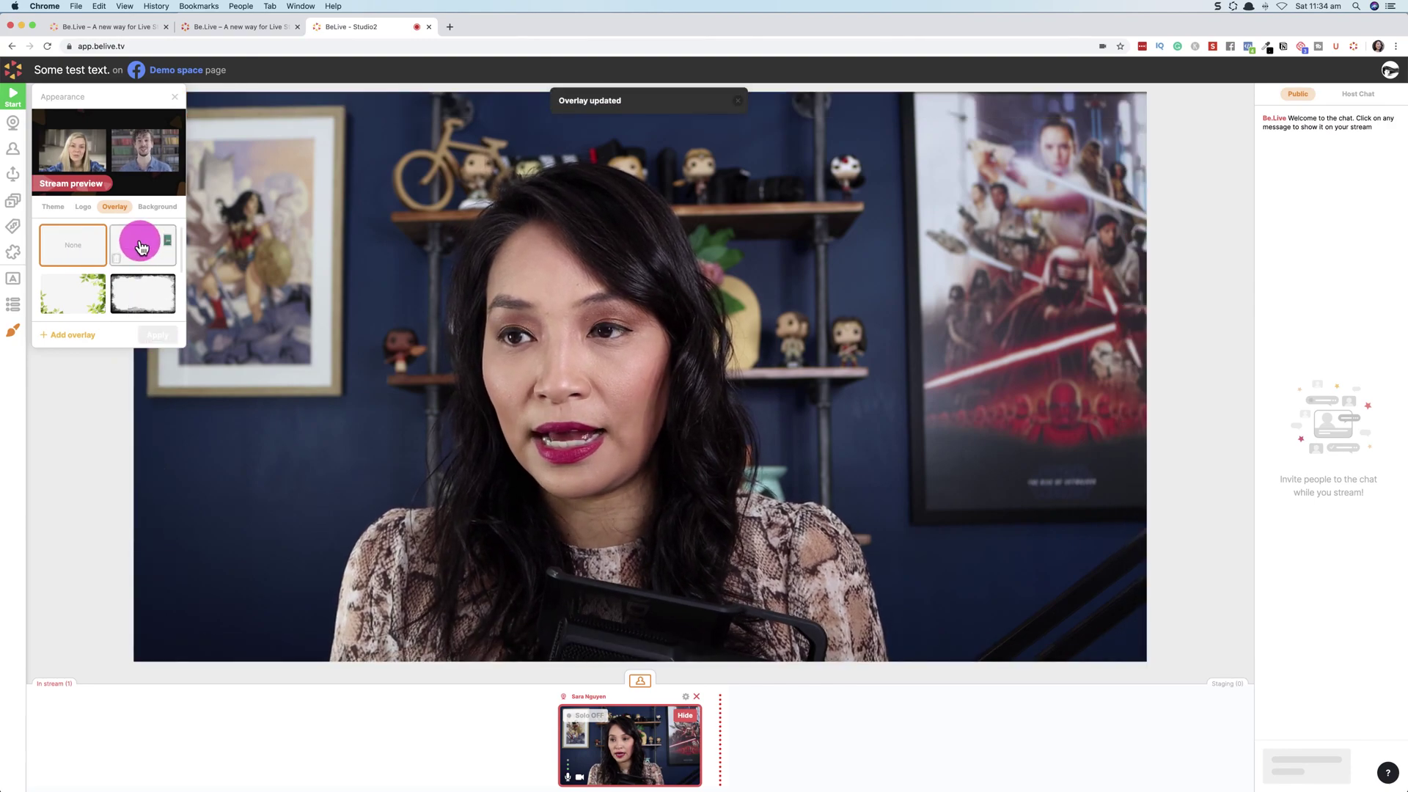
click(160, 337)
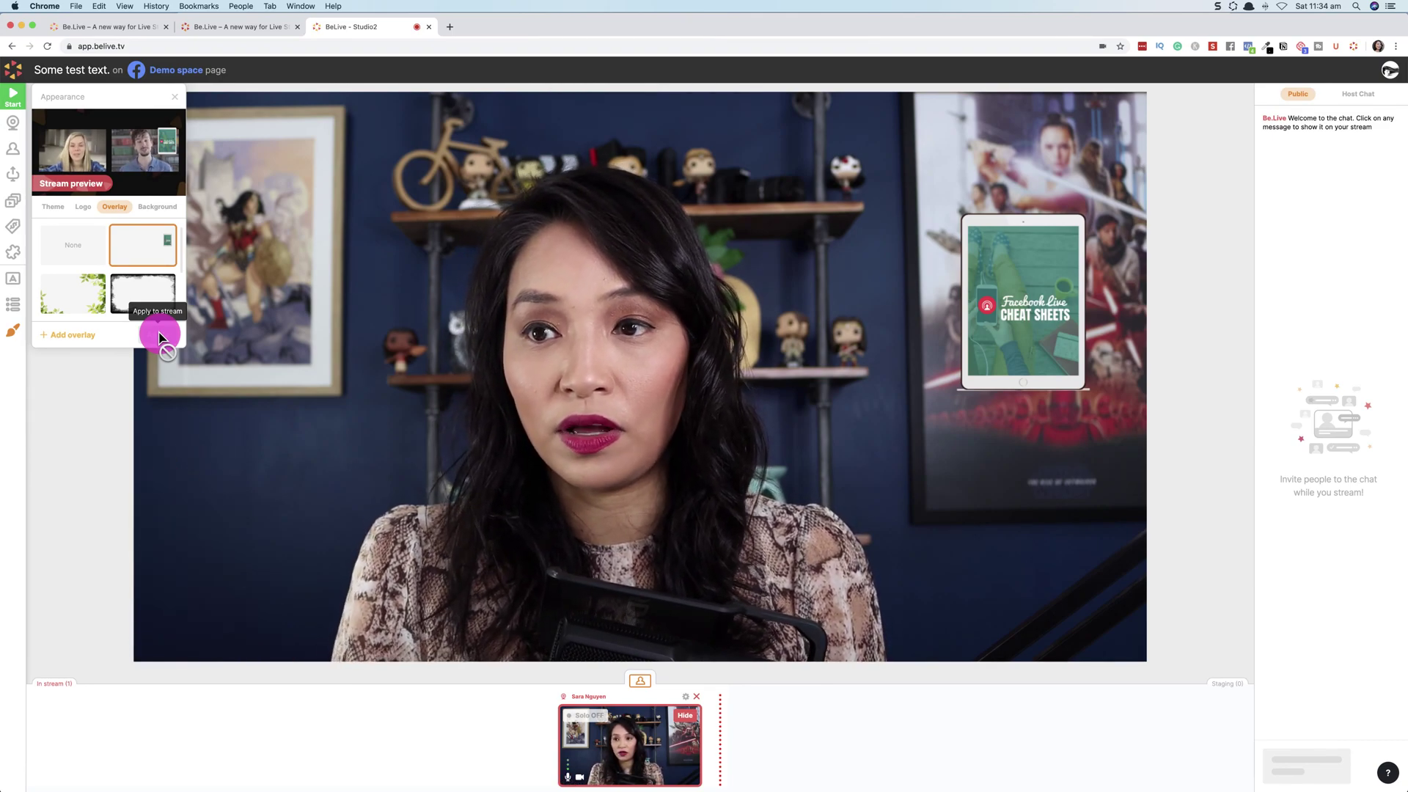
scroll(133, 282, down, 2)
scroll(116, 311, up, 2)
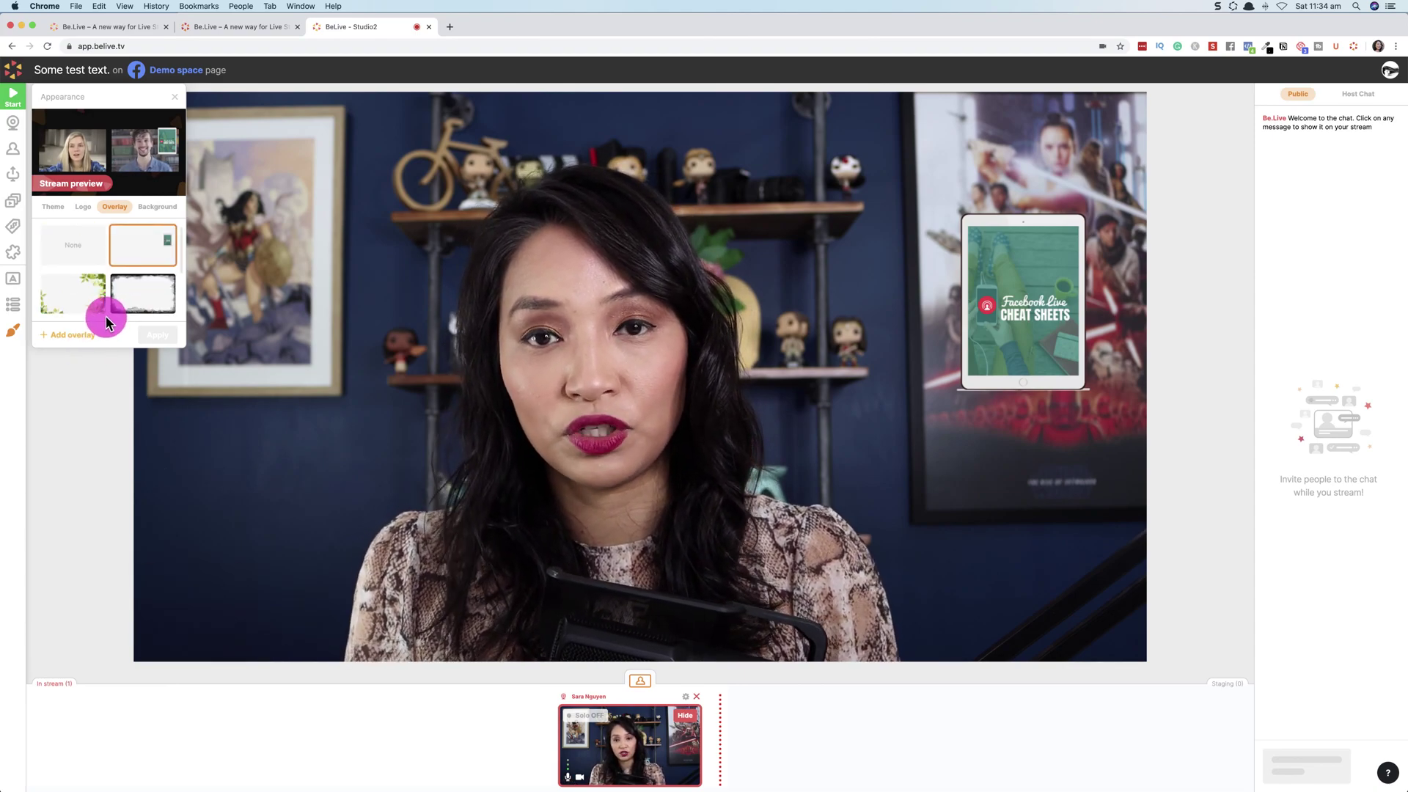
Step: View the background options, and return to the overlays to select None in place of the cheat sheets tablet
click(153, 209)
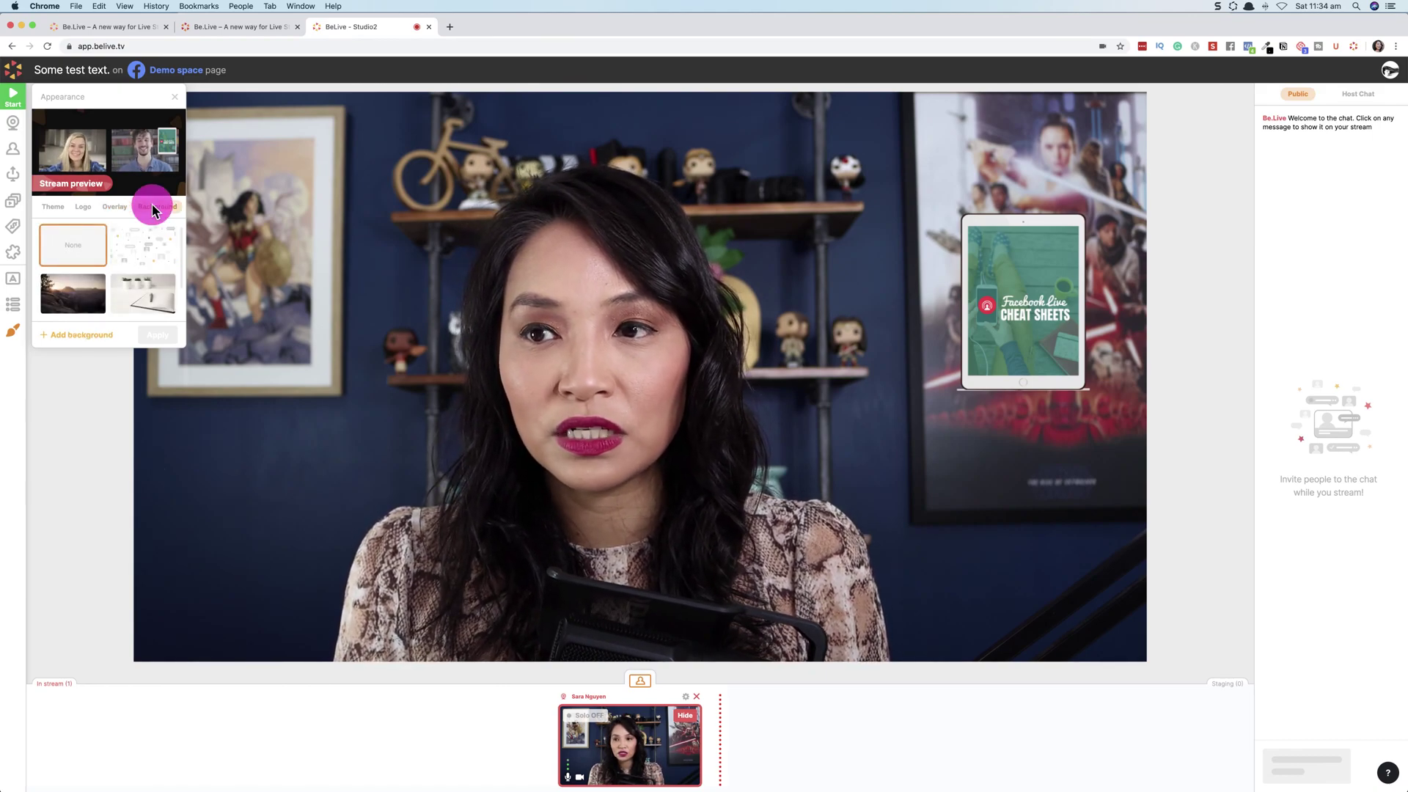
click(111, 211)
click(82, 258)
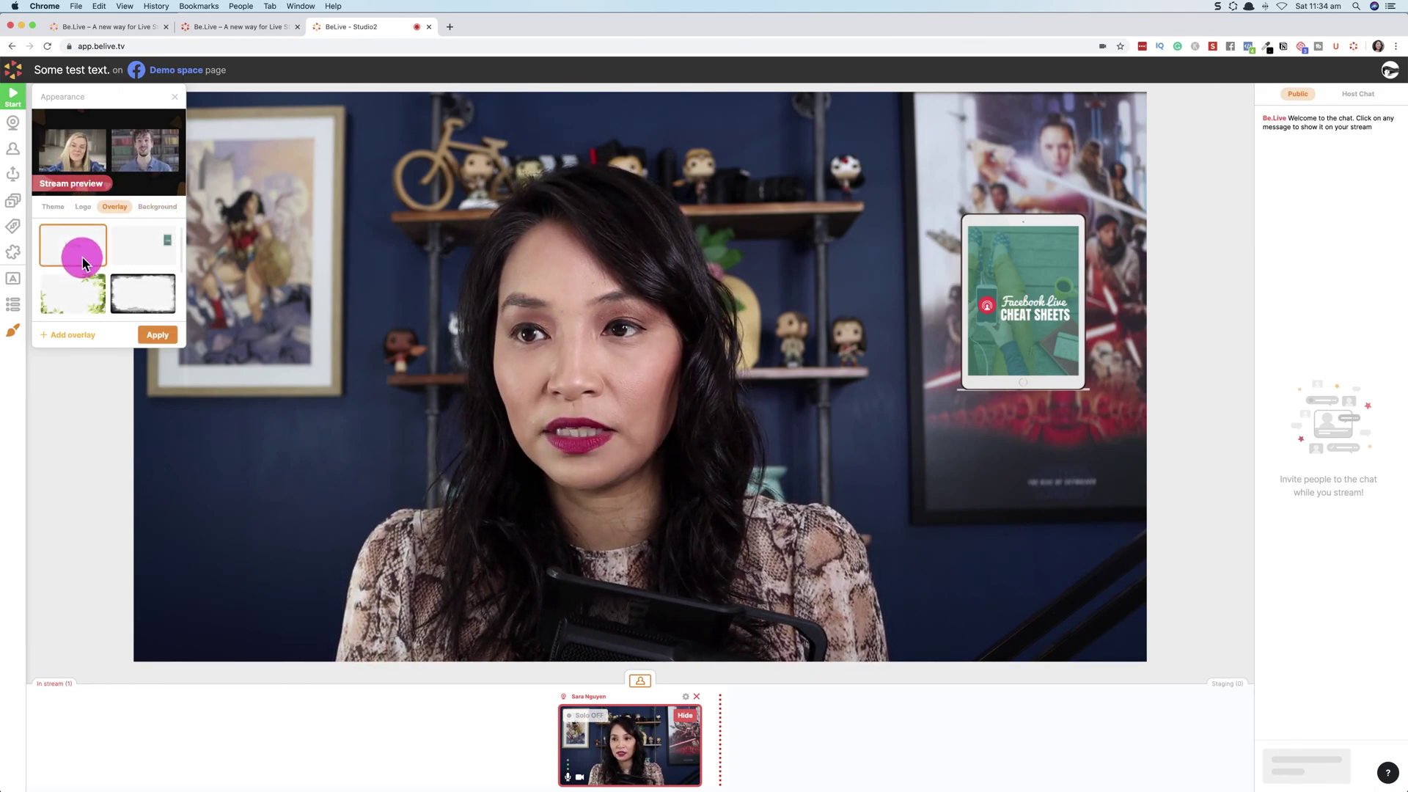
Step: Preview the white desk background, select the orange sunset background instead, and apply the pending appearance changes
click(158, 211)
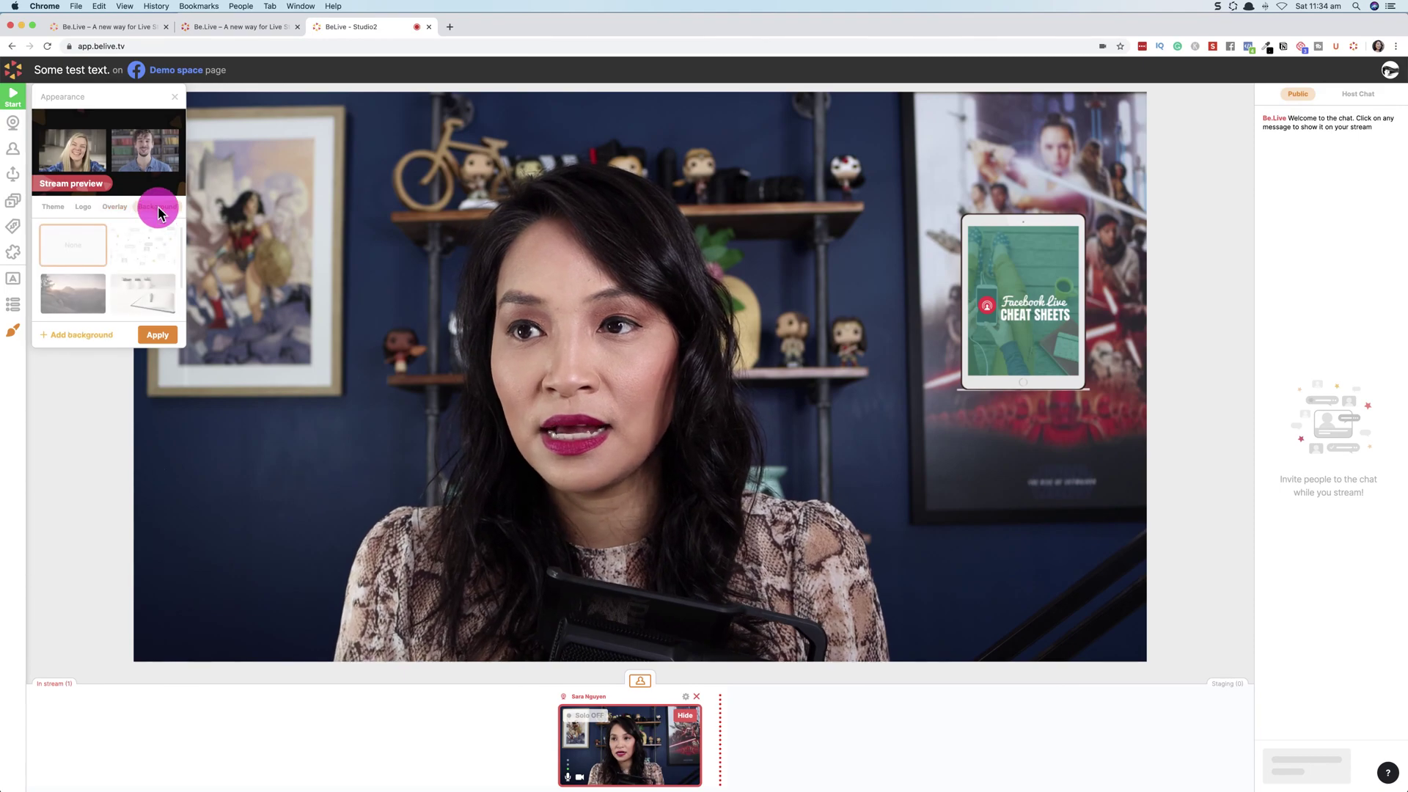
click(155, 295)
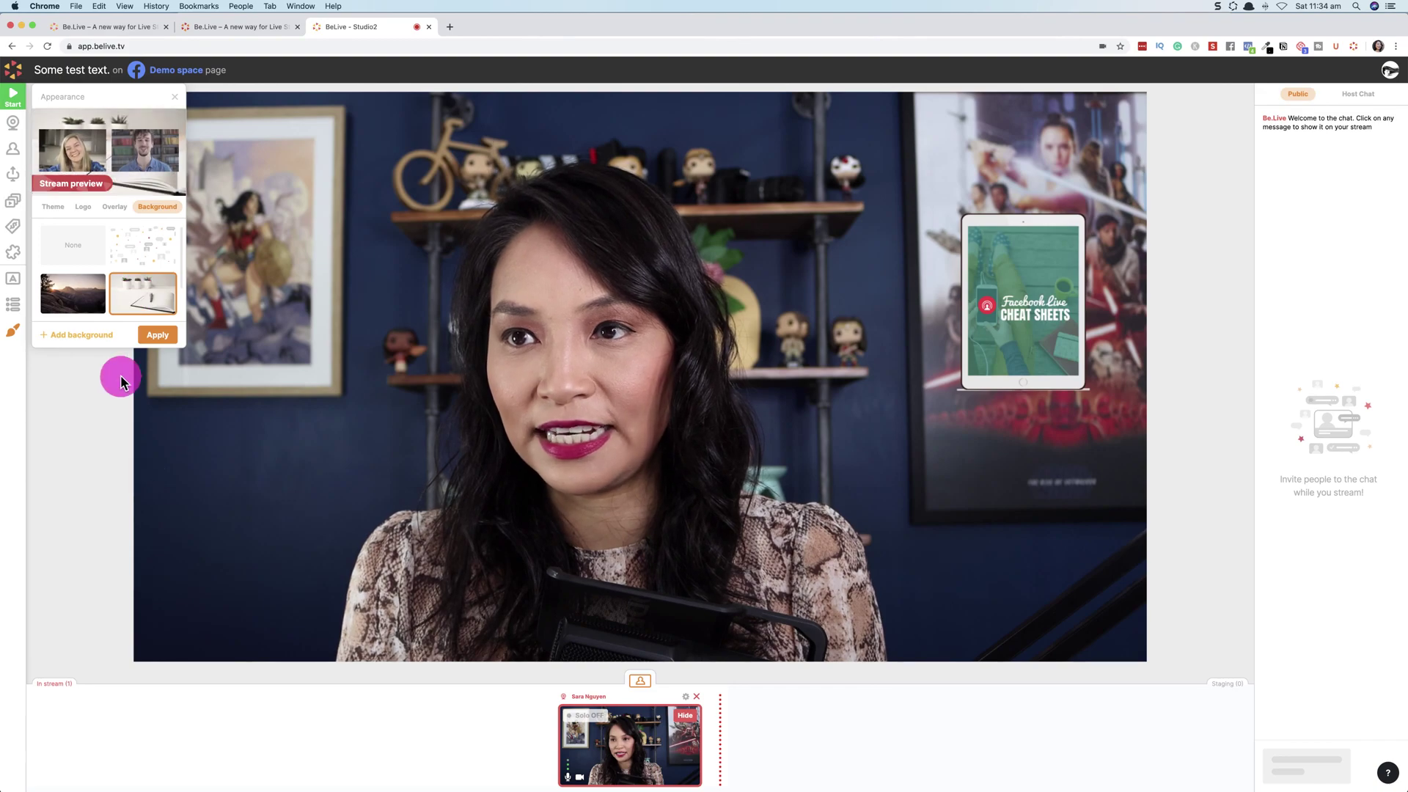
scroll(113, 297, down, 2)
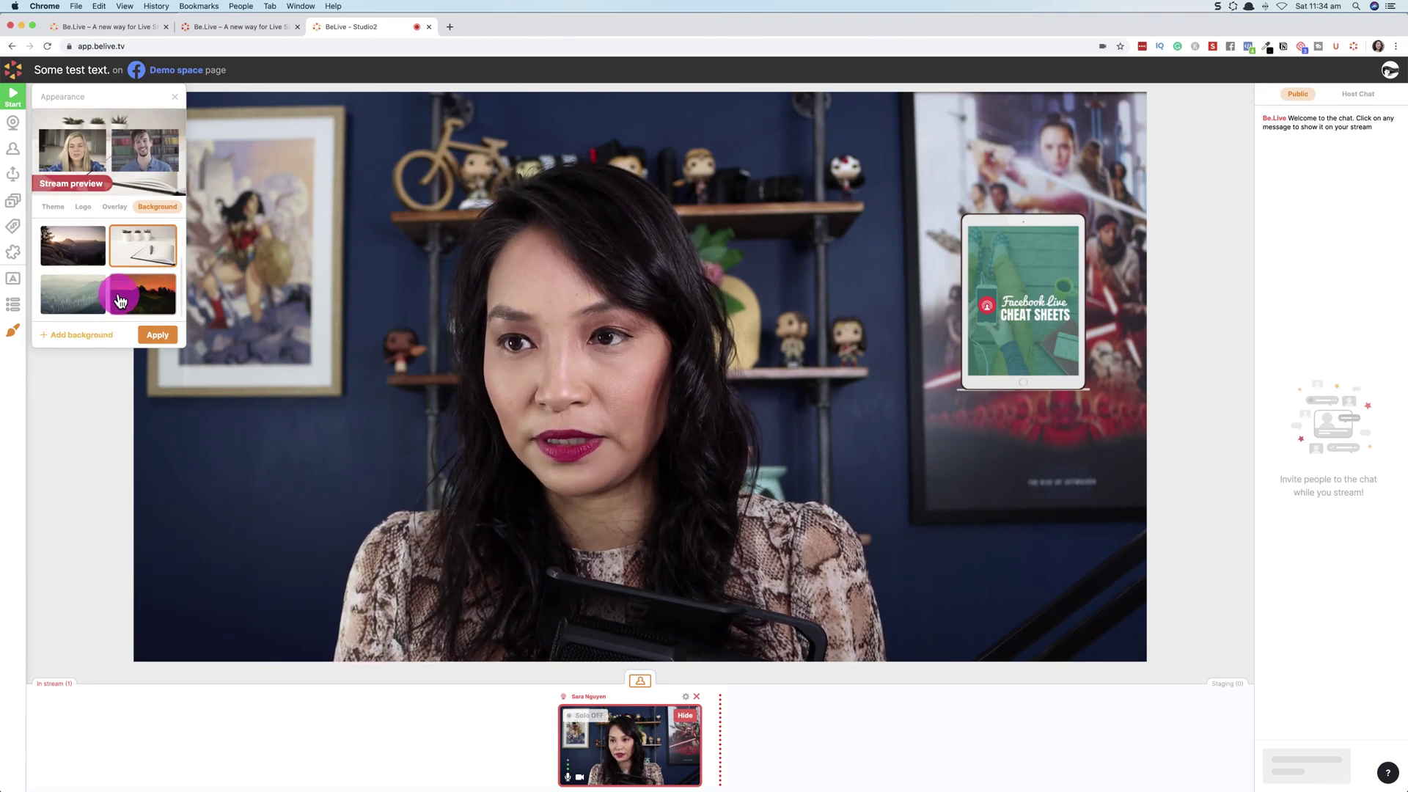
click(142, 300)
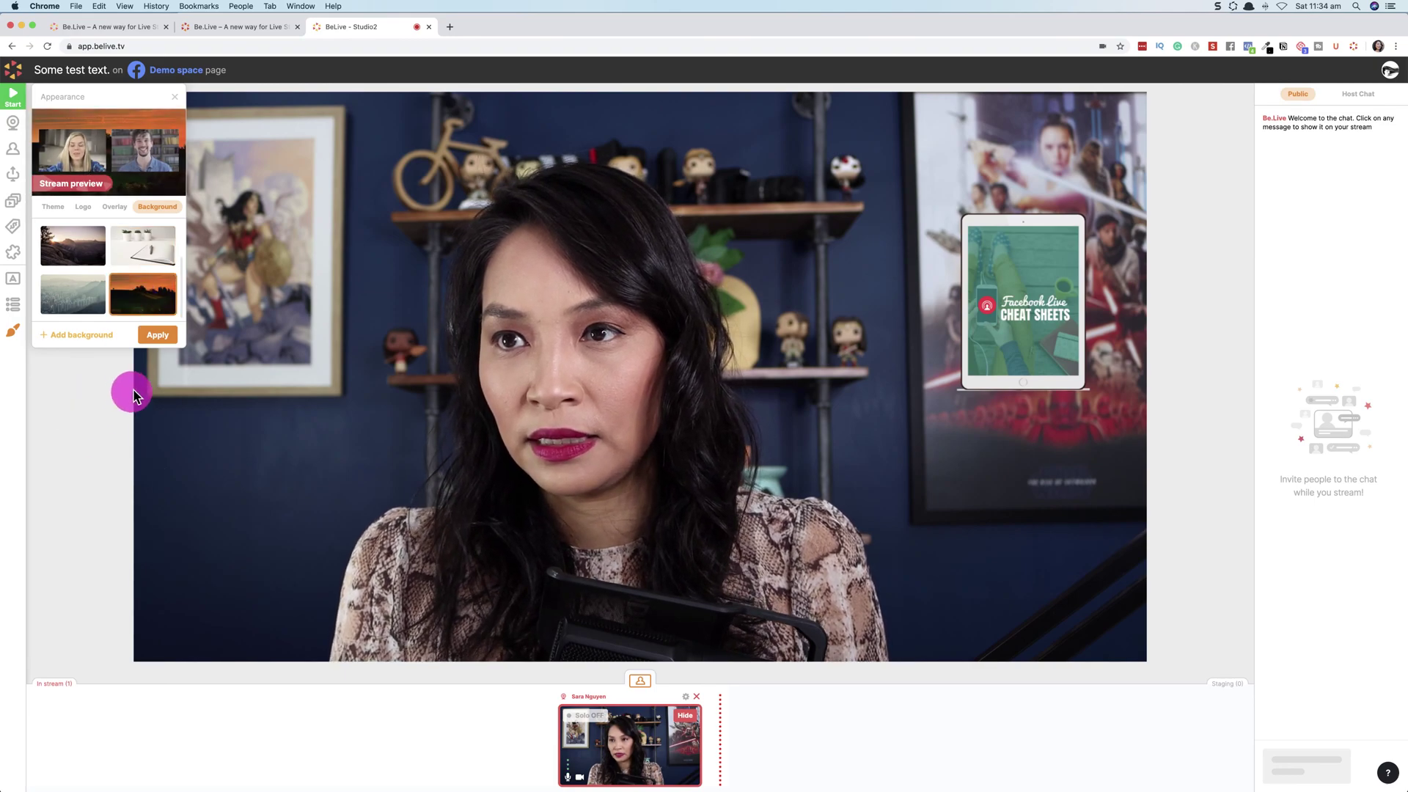
click(160, 337)
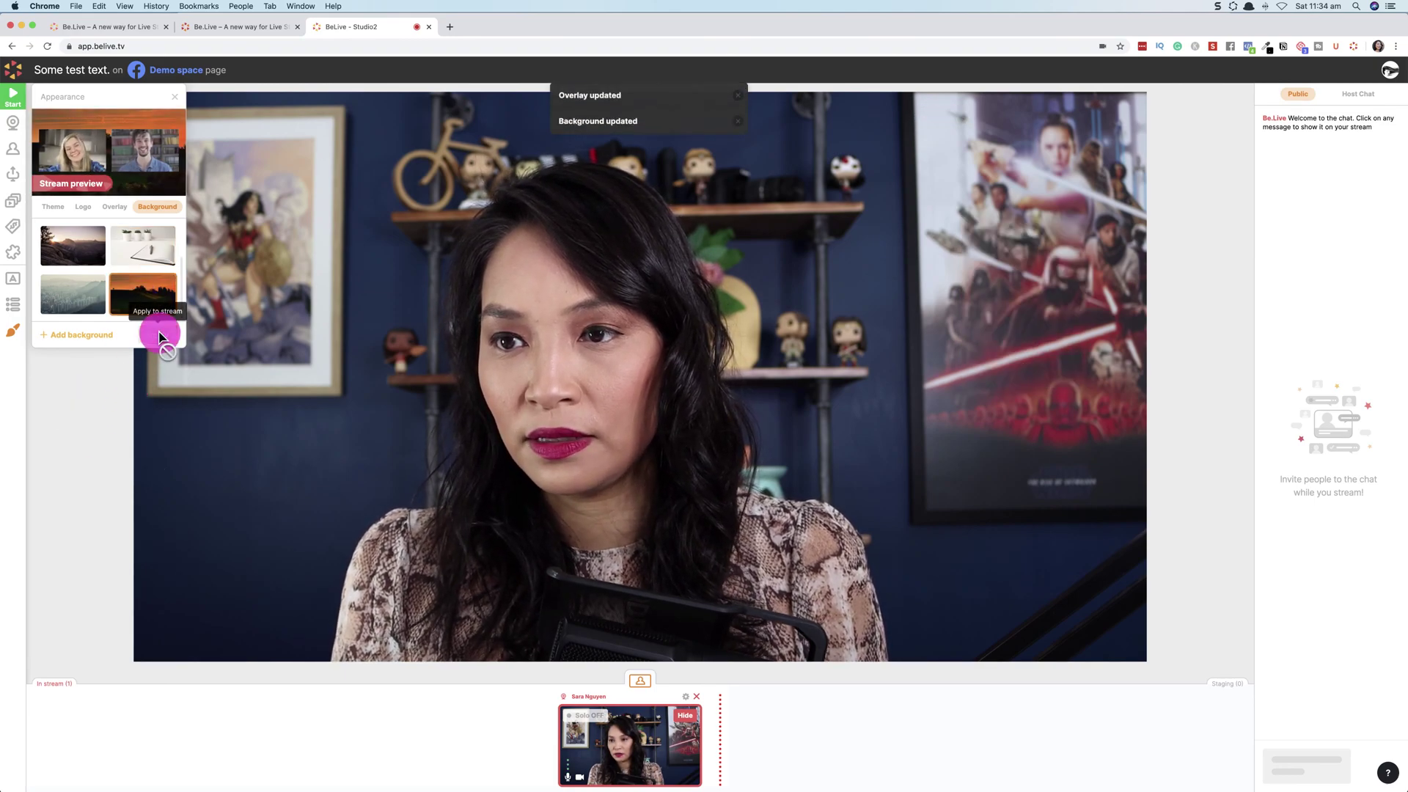
click(77, 517)
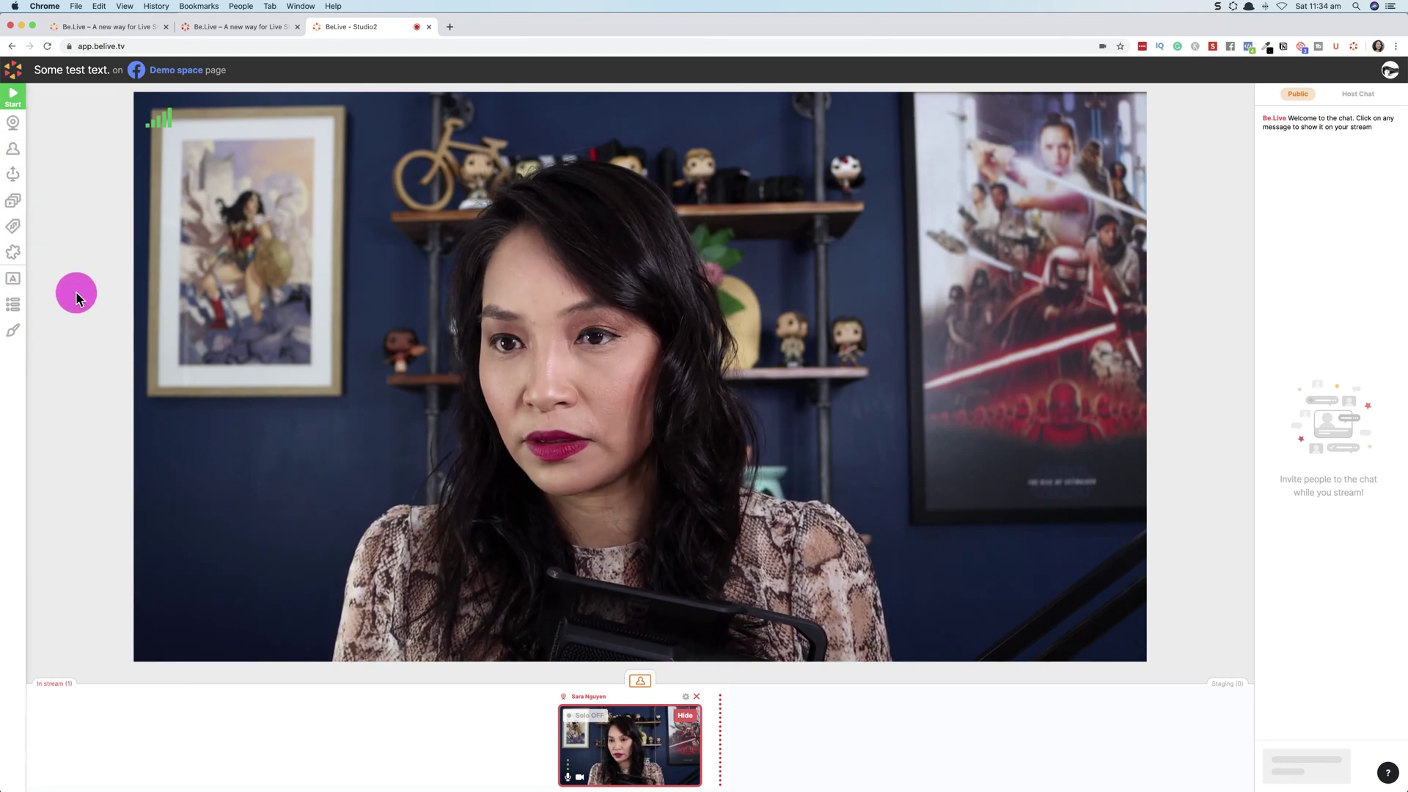
Step: Share a screen source so it is added to the studio's staging area
click(15, 178)
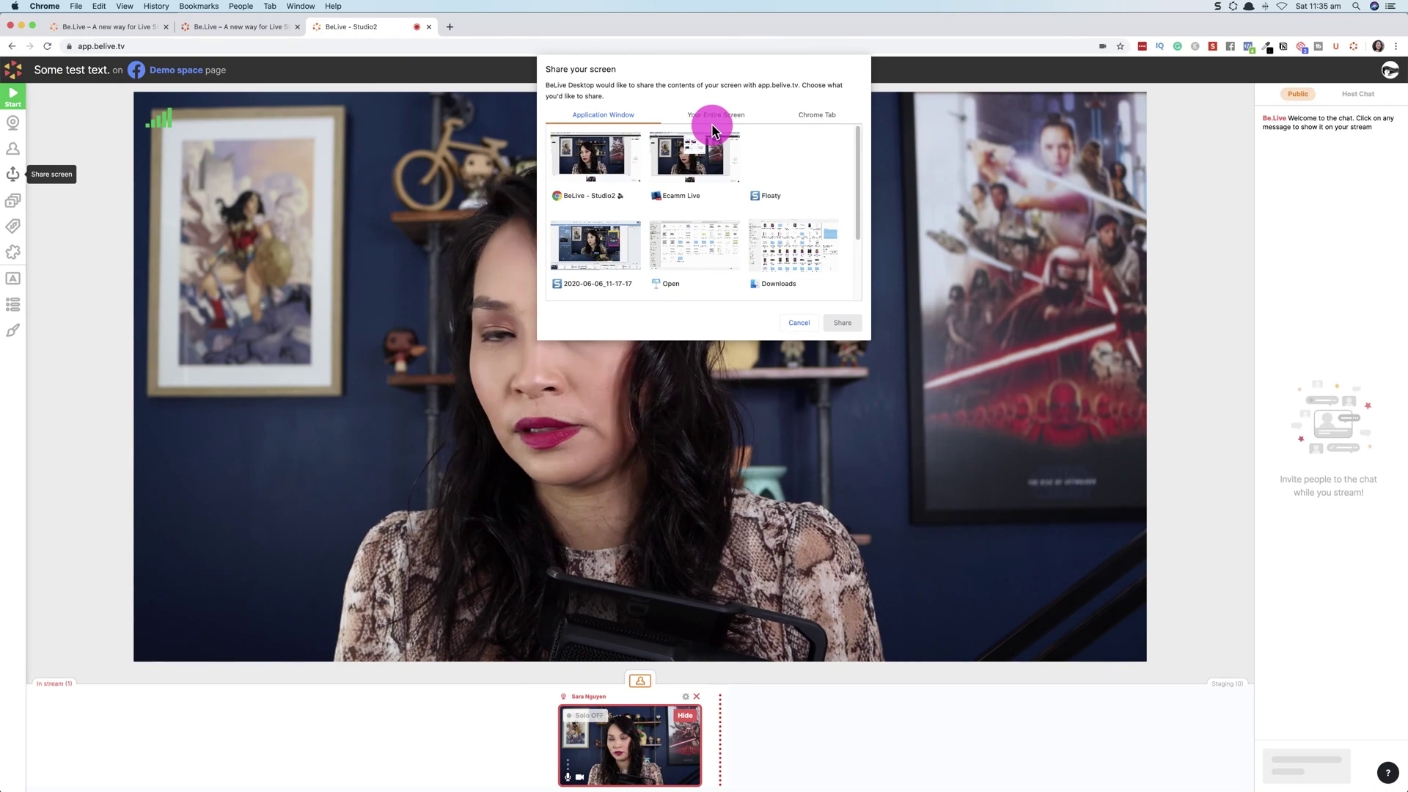
click(842, 323)
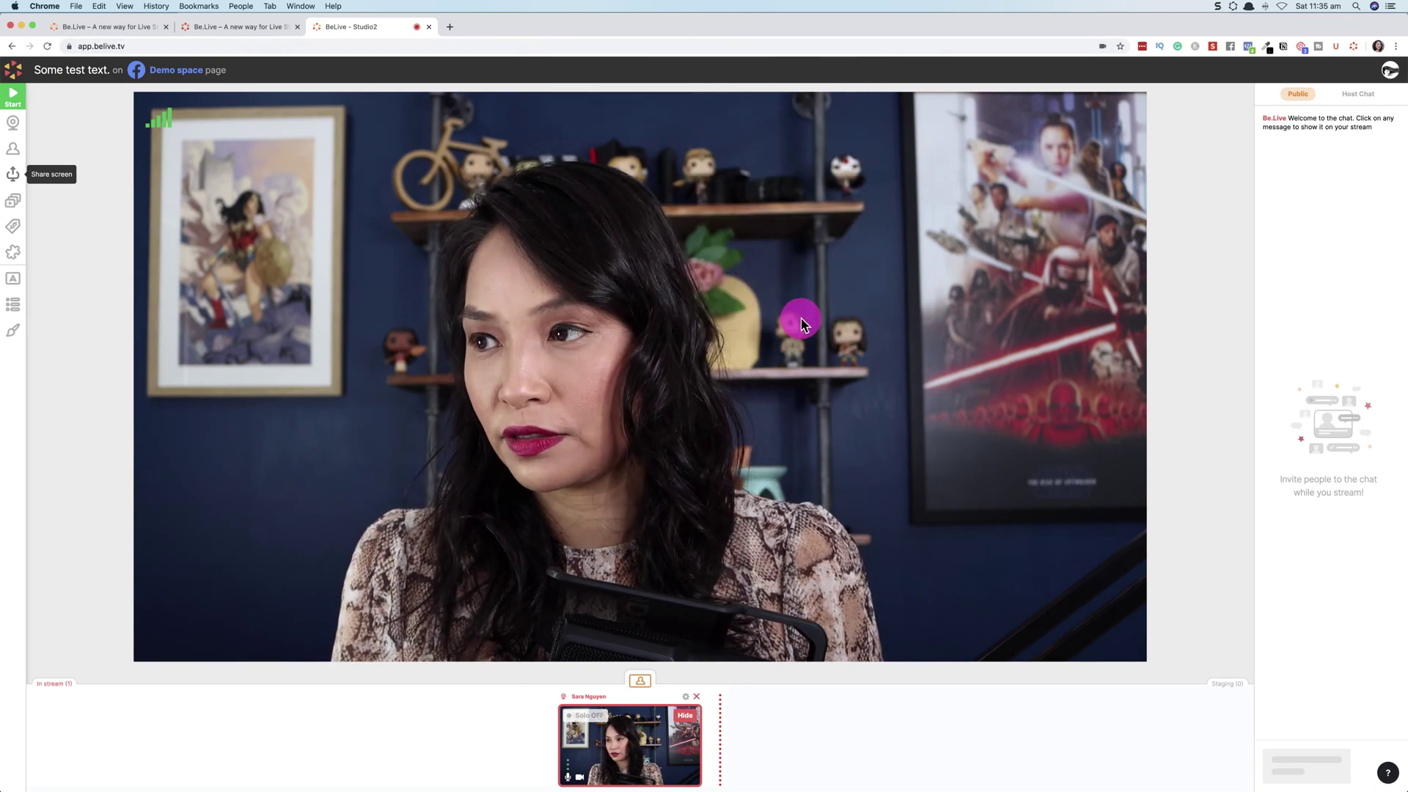
Step: Bring up the Adobe Acrobat window from the desktop and minimize it to return to the studio
mouse_move(773, 783)
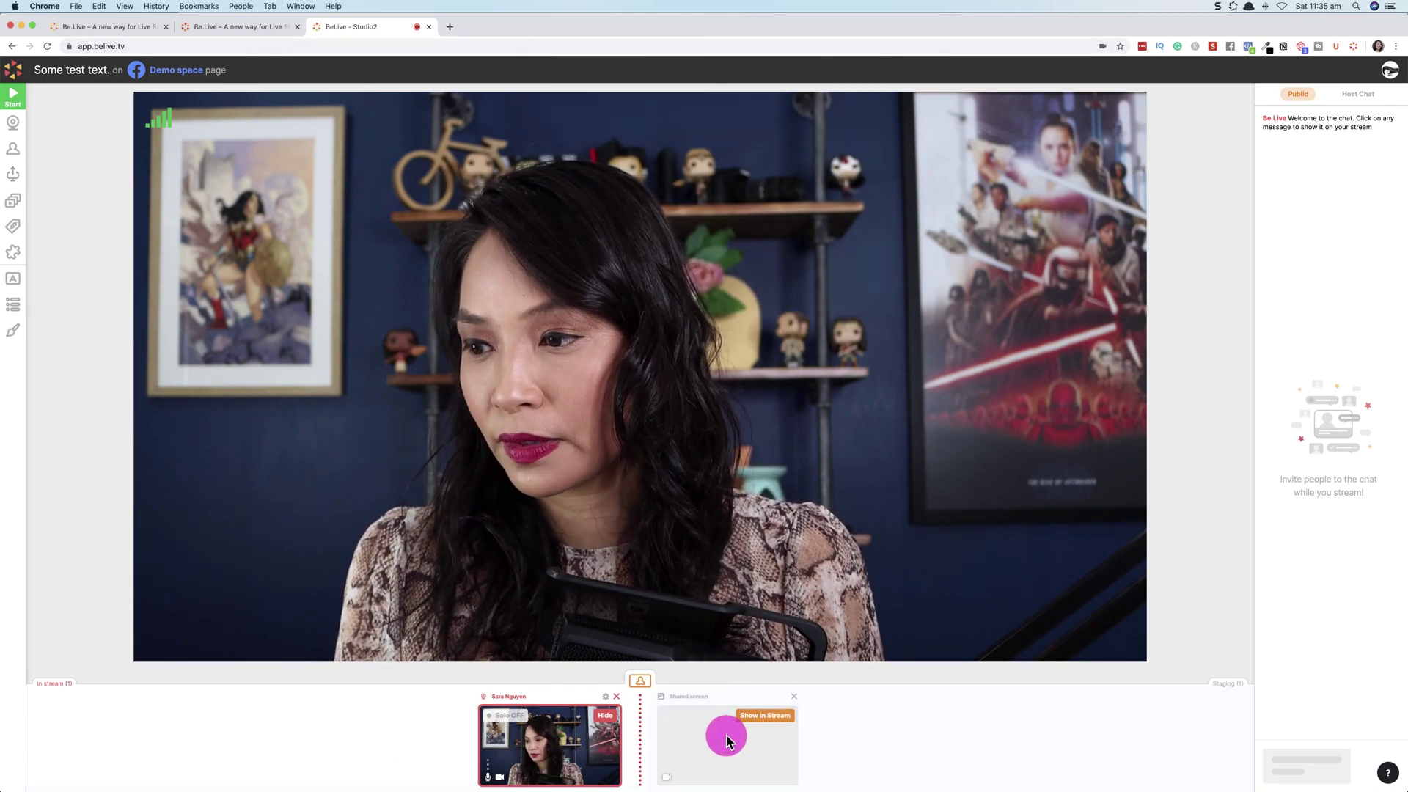
mouse_move(829, 783)
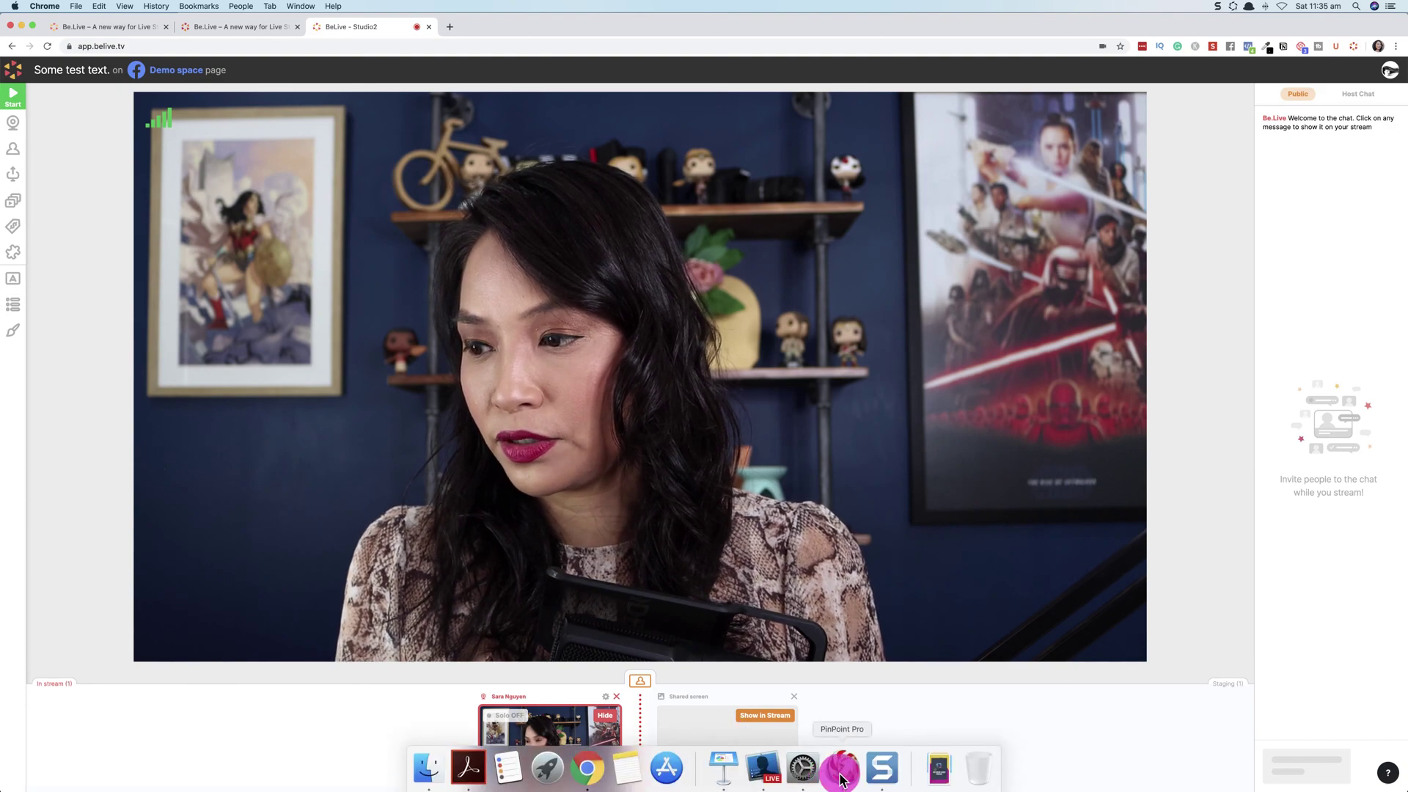
click(468, 768)
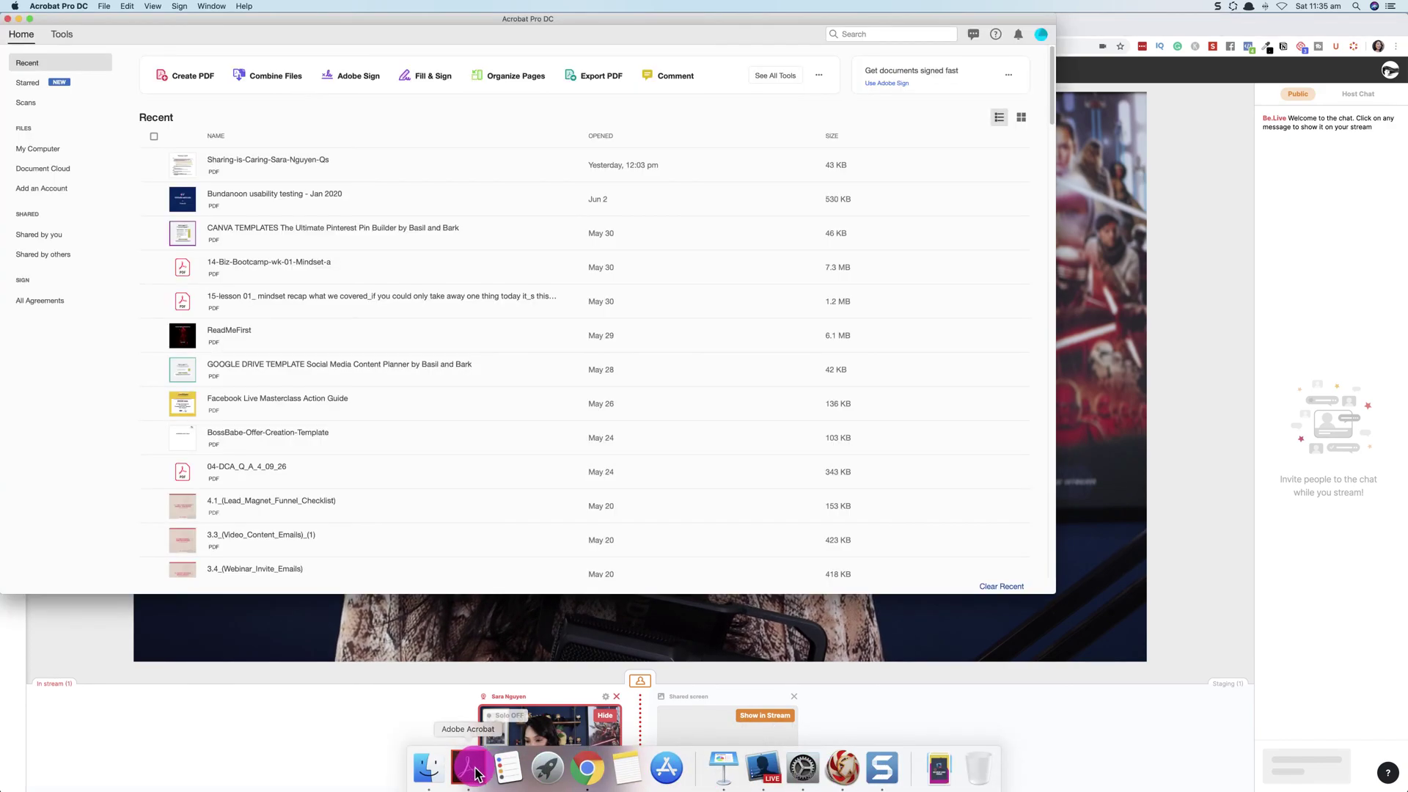
double_click(806, 27)
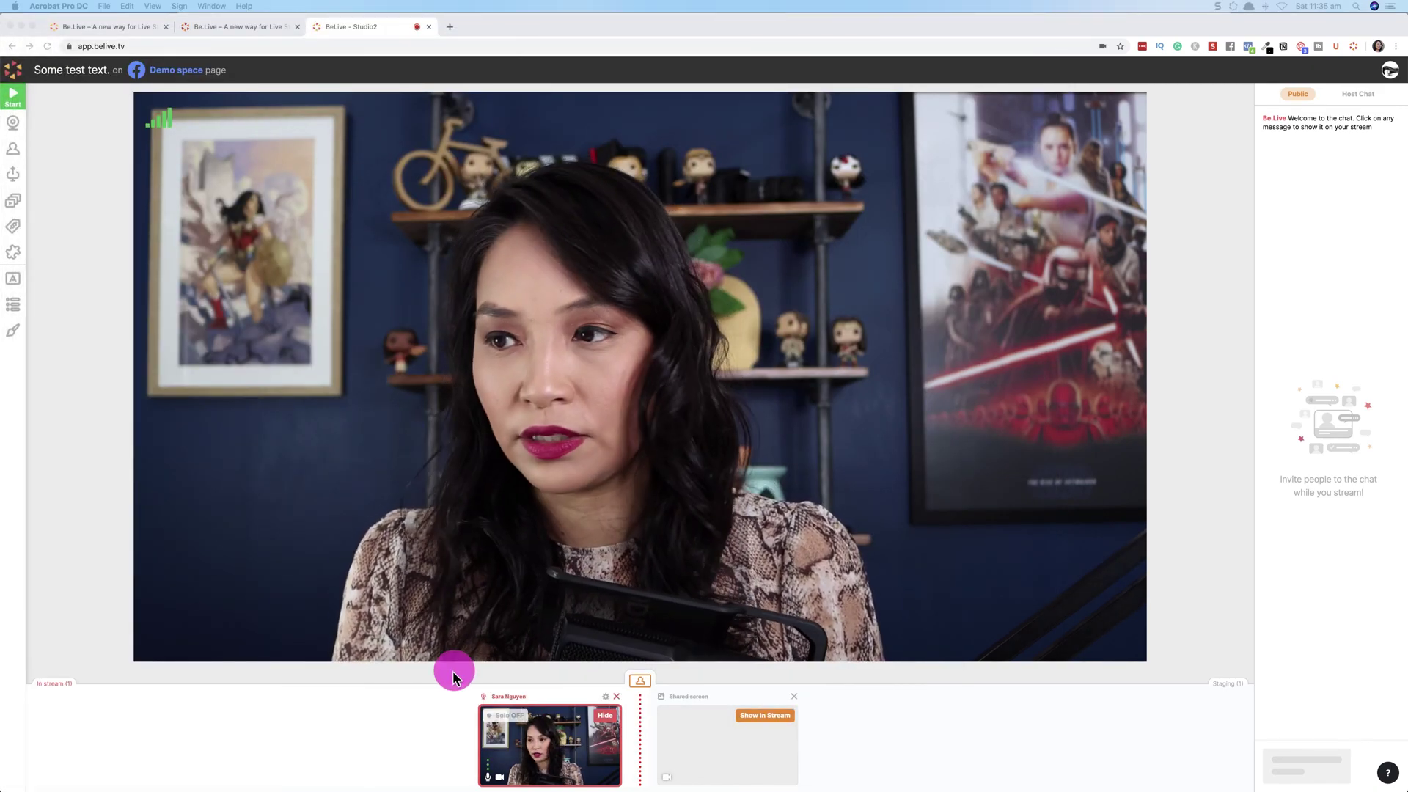
Step: Share the Acrobat Pro DC application window and show it in the stream beside the host's camera
click(73, 271)
click(13, 178)
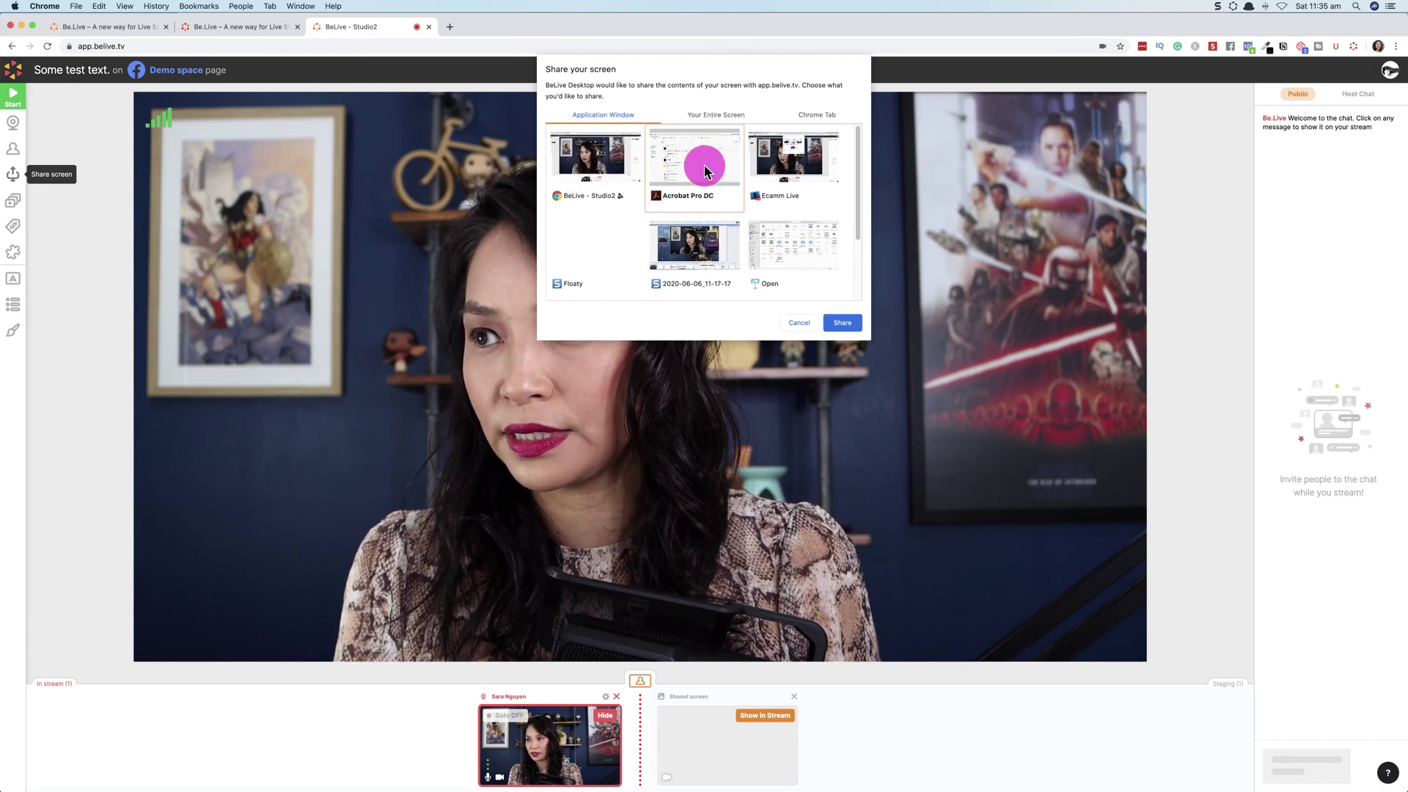
click(836, 323)
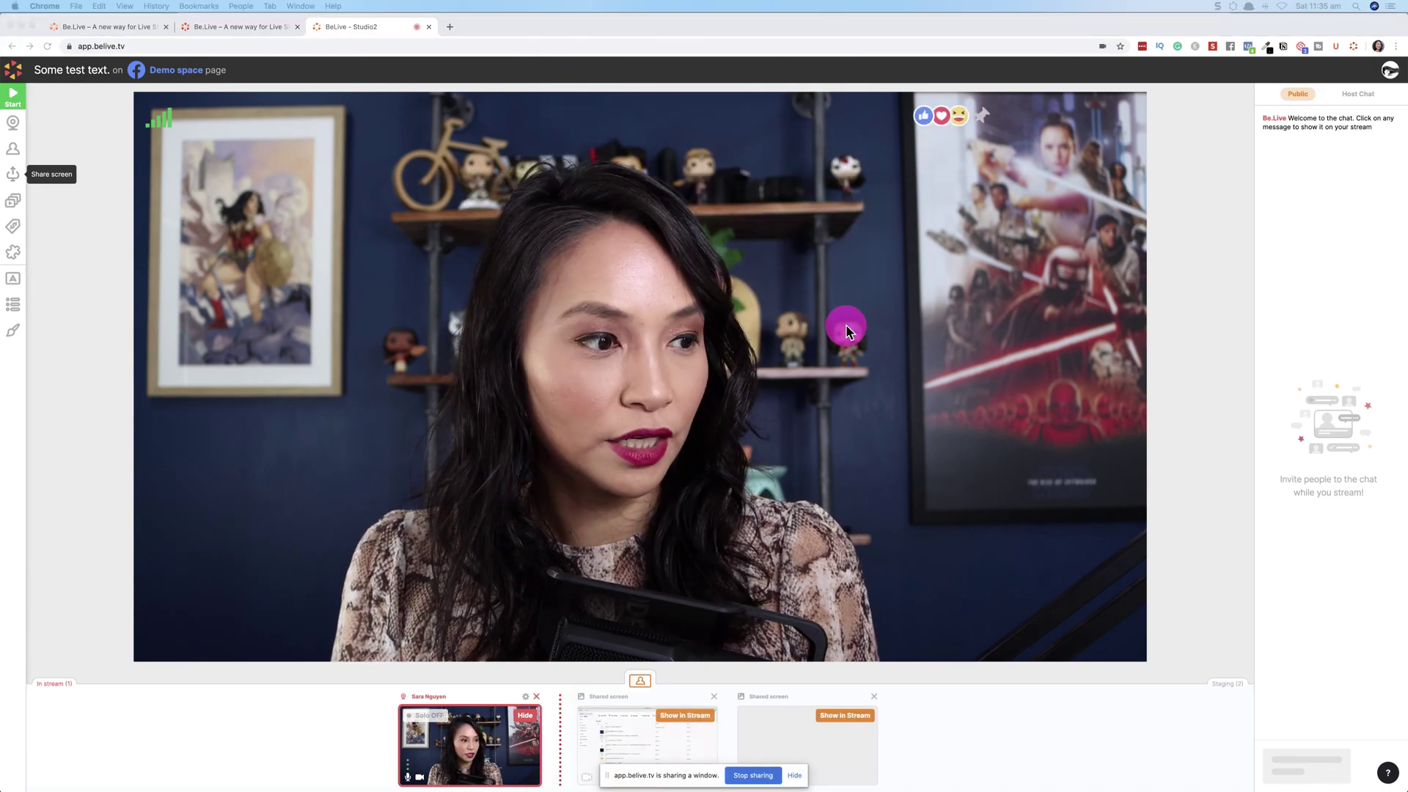
click(633, 739)
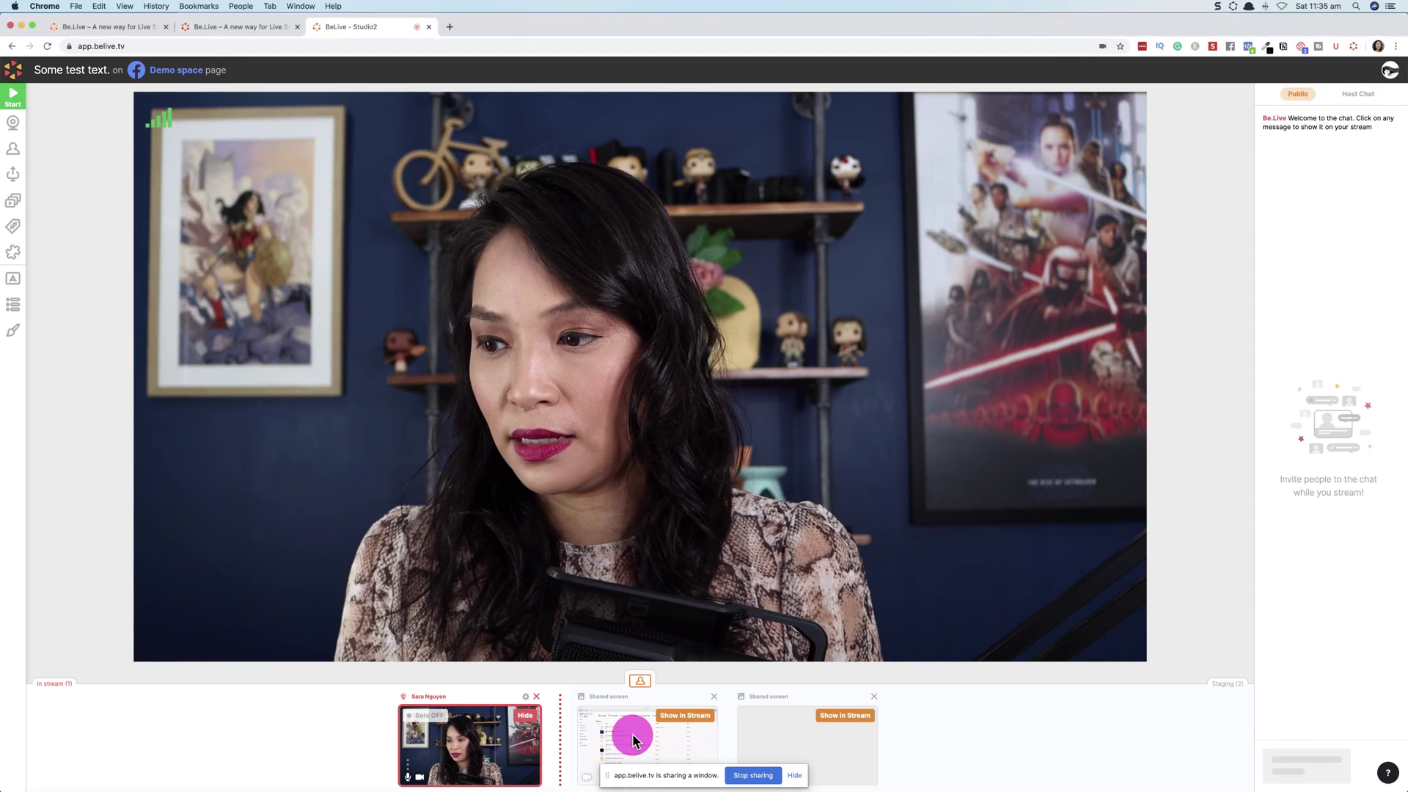
click(679, 722)
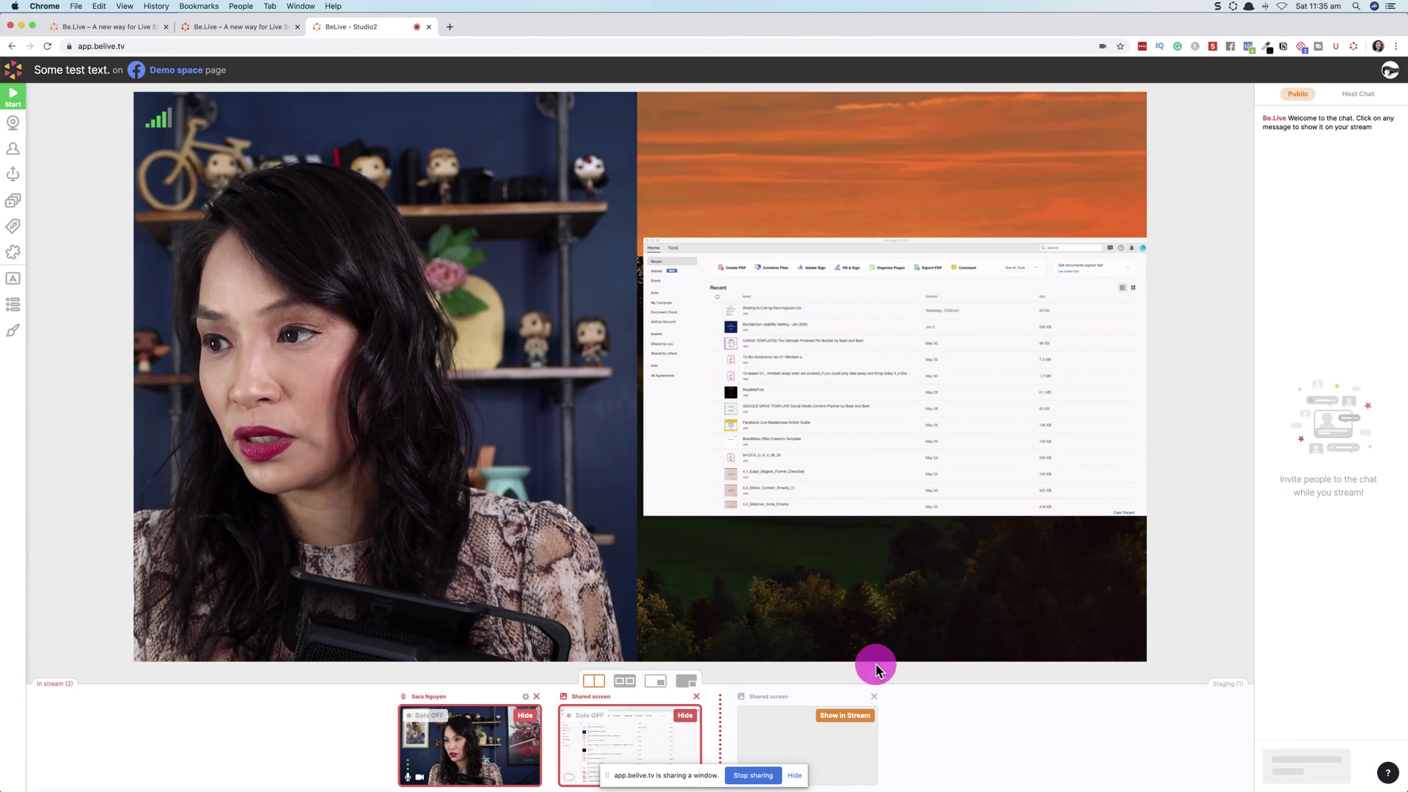
Step: Preview the spaced side-by-side layout and the layout with a small inset shared screen, returning to the split-screen layout
click(627, 681)
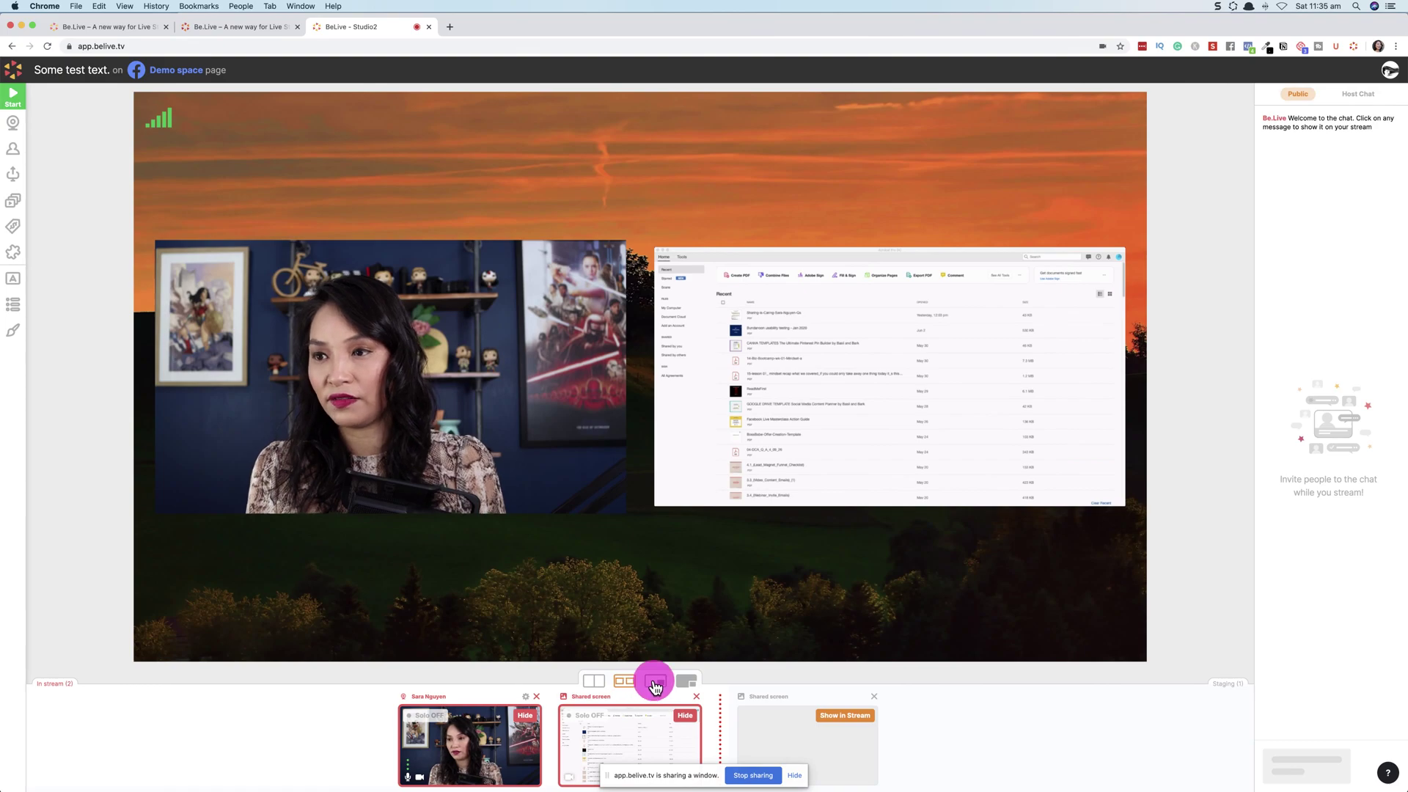
click(598, 684)
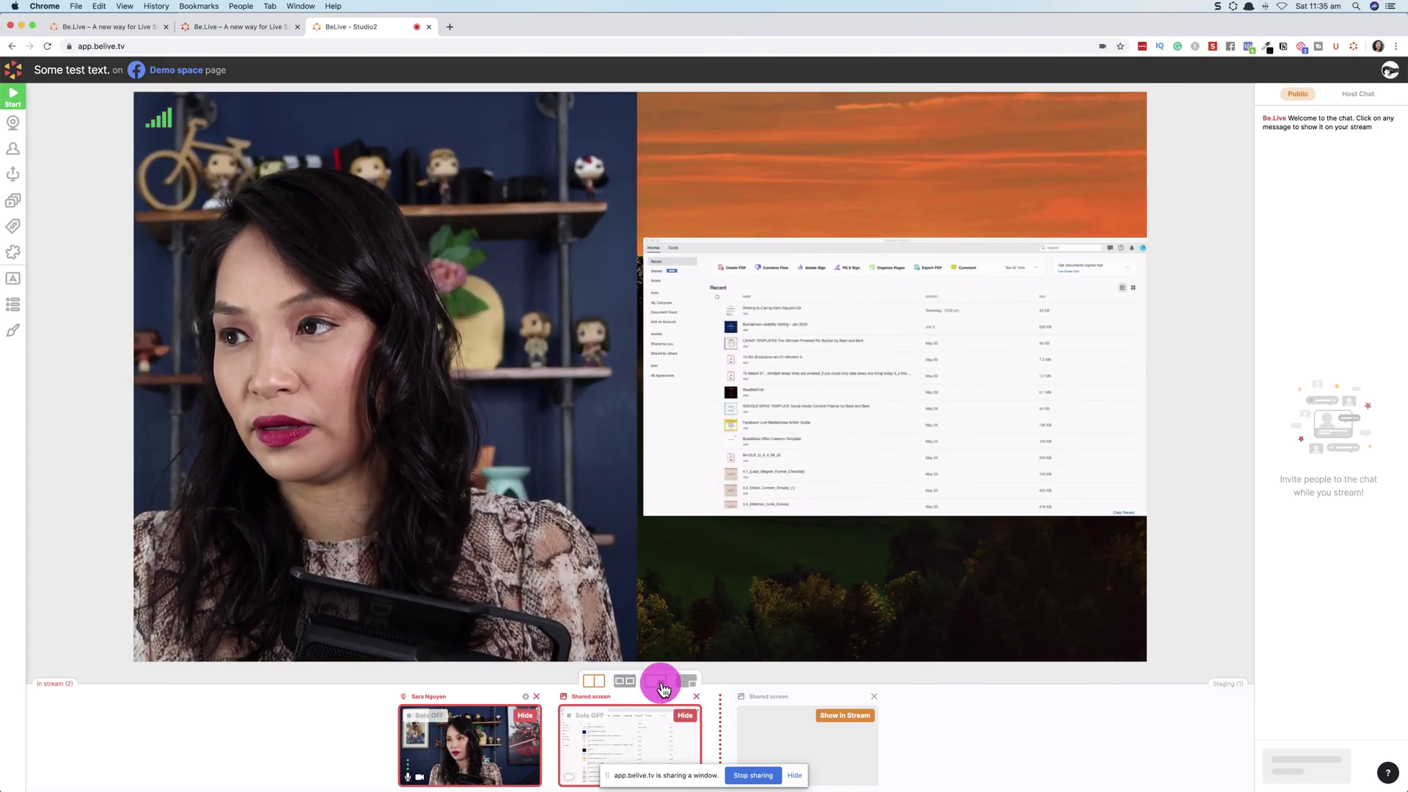
click(658, 681)
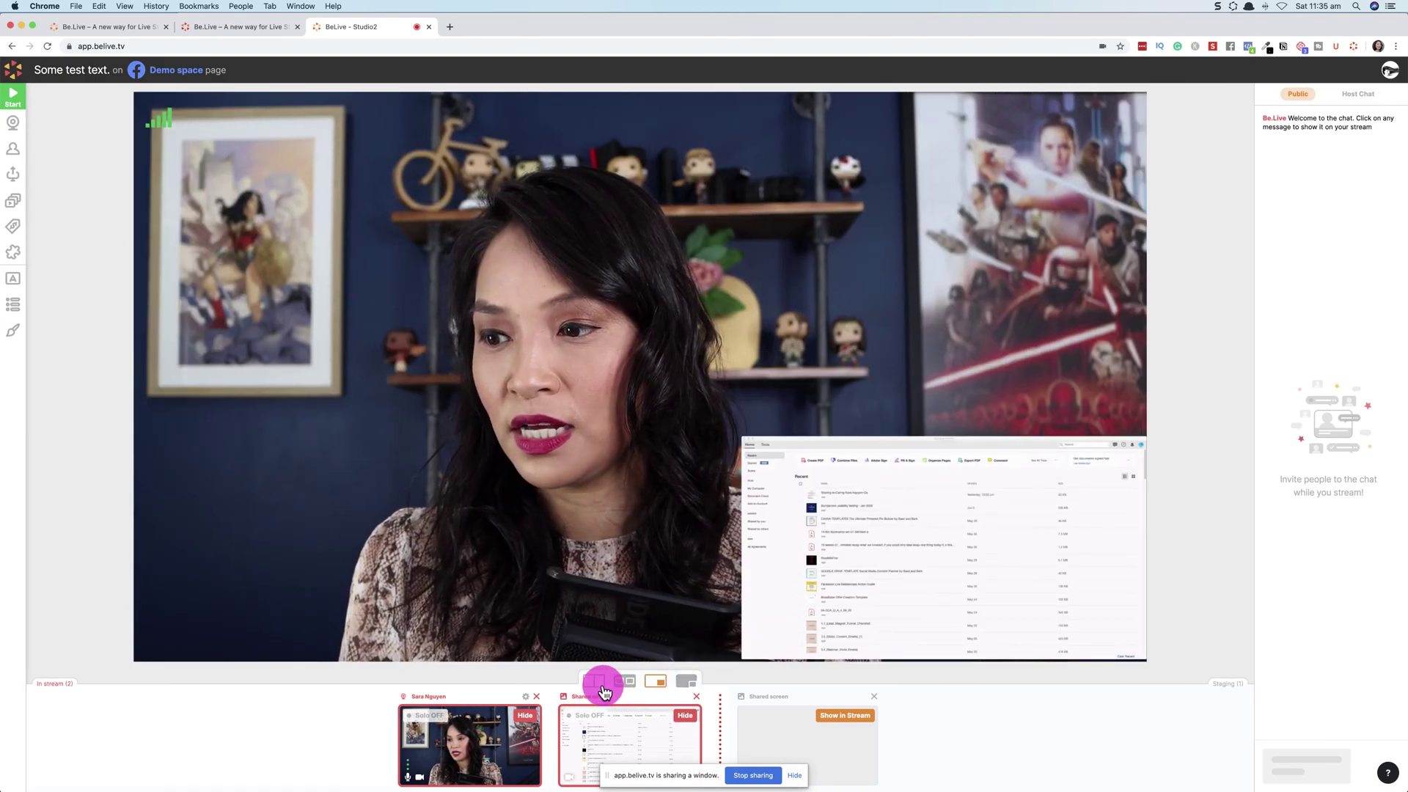
click(600, 683)
Step: Hide the Acrobat shared screen from the stream and remove both shared screens from staging
click(685, 715)
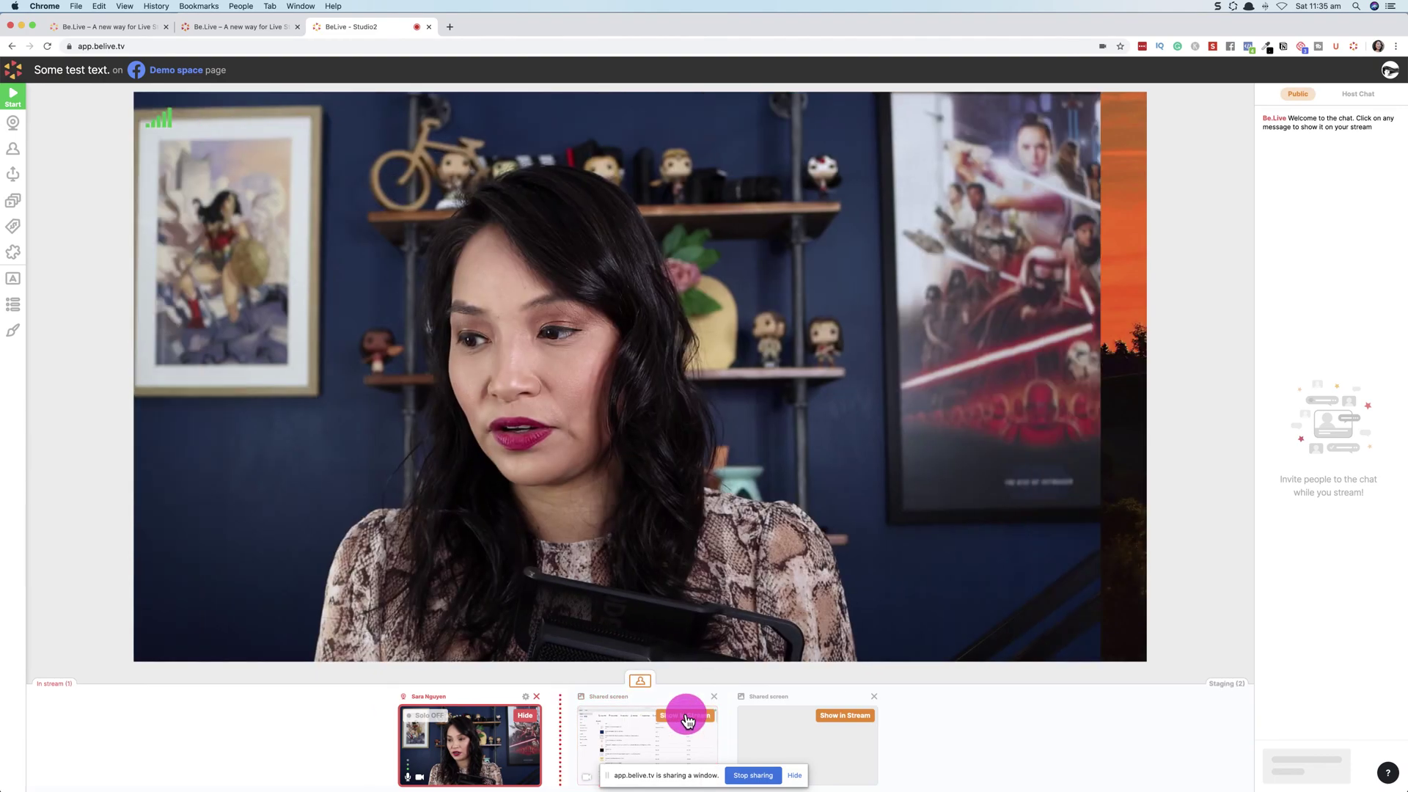
click(712, 696)
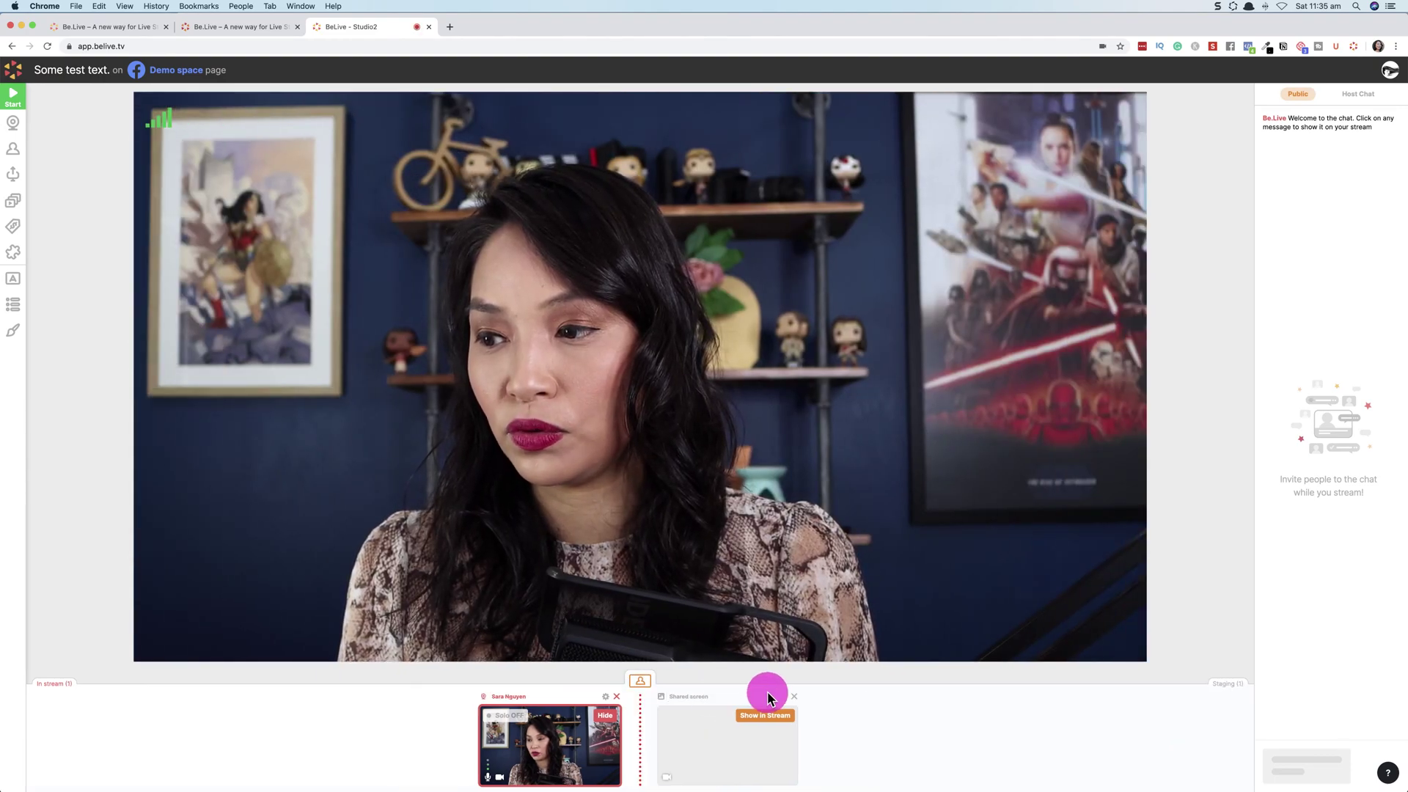
click(792, 696)
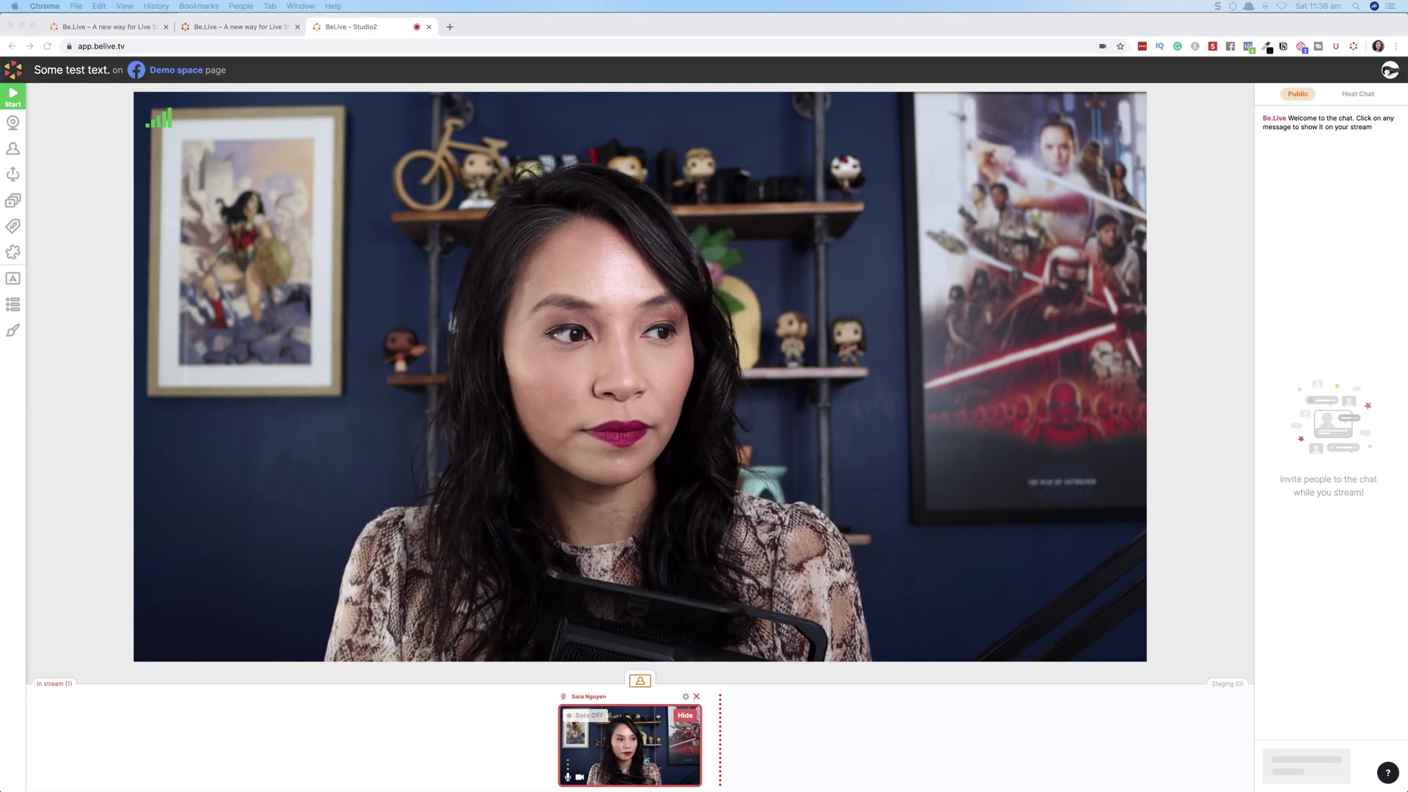
Step: Share the Sharing-is-Caring PDF window, move the sharing notice clear of the source thumbnails, and show the shared screen in the stream
click(738, 371)
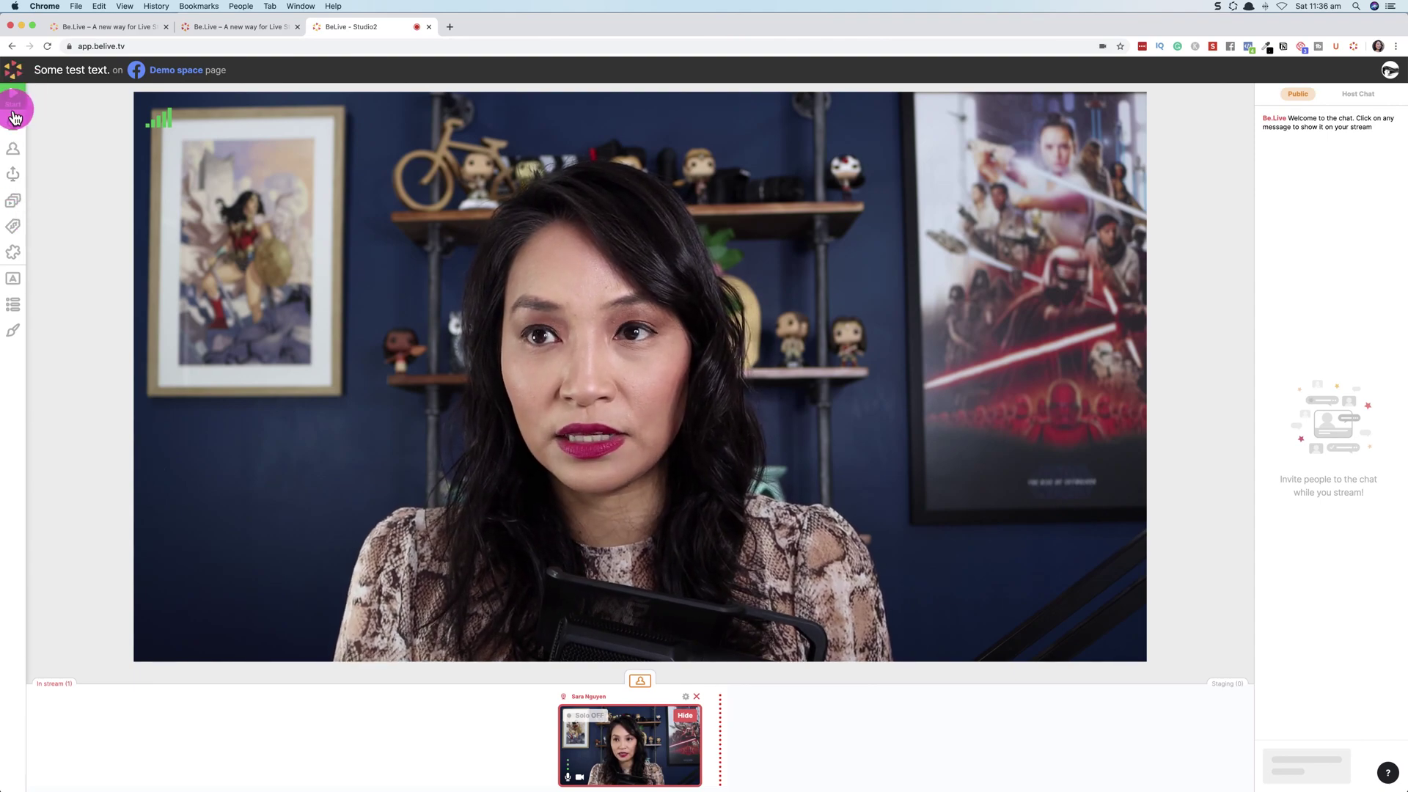
click(15, 179)
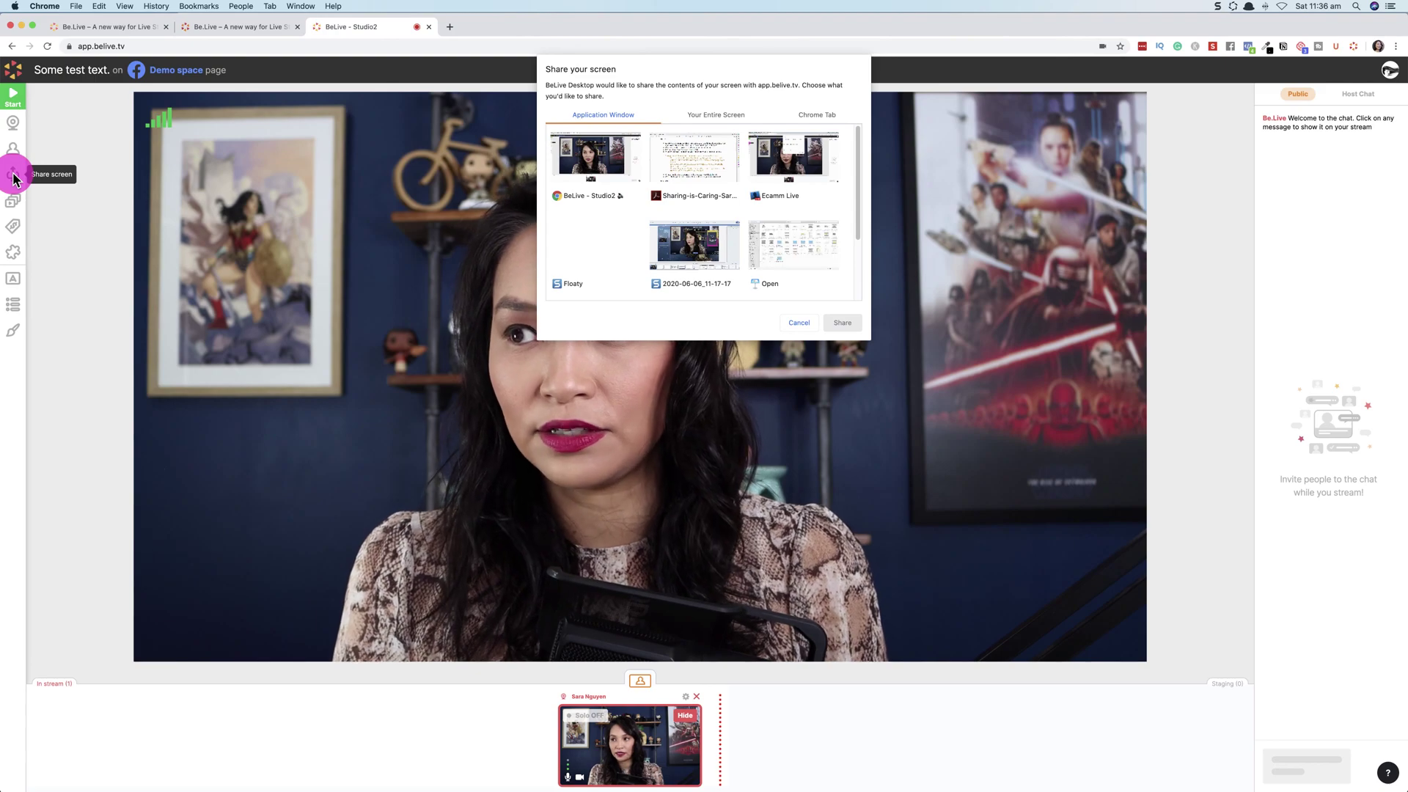
click(694, 165)
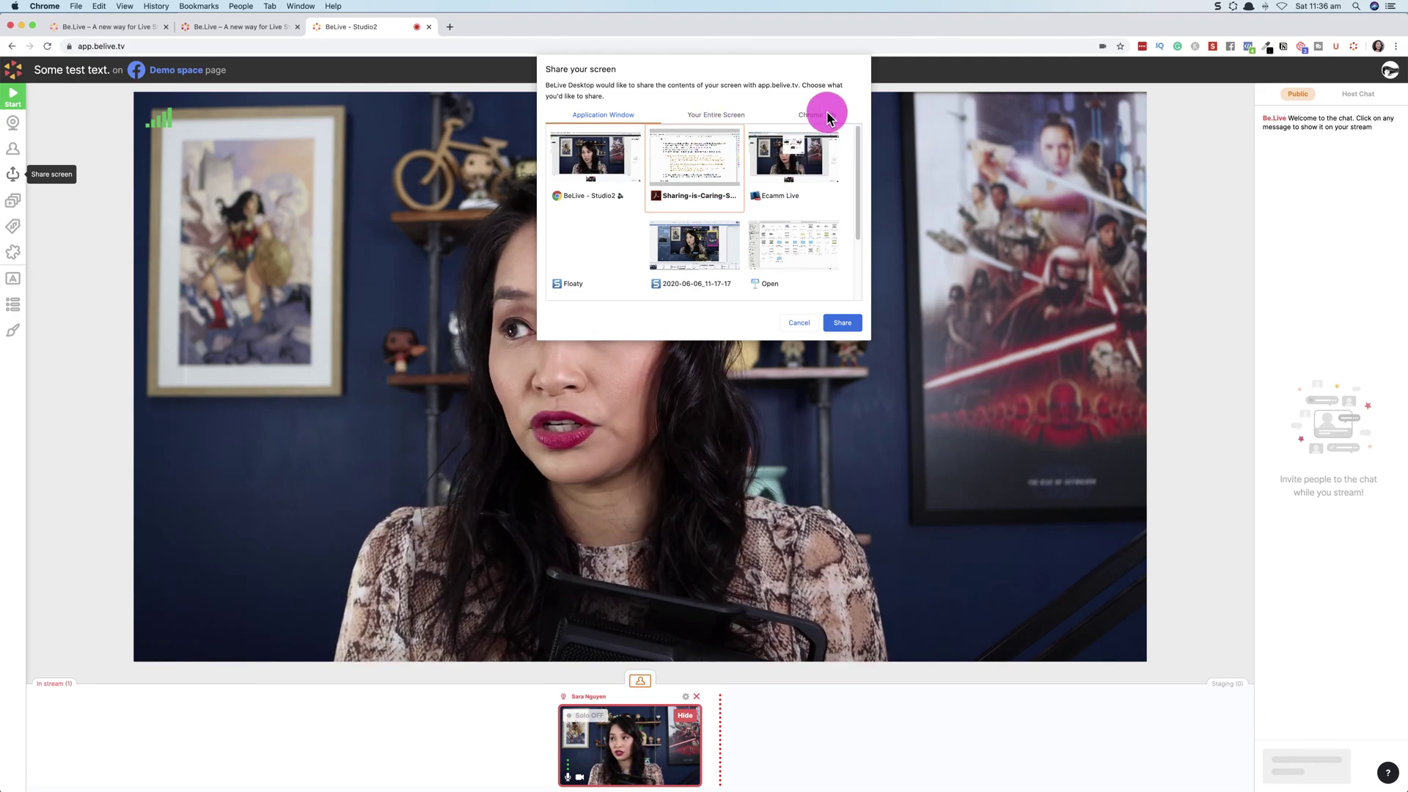
click(585, 180)
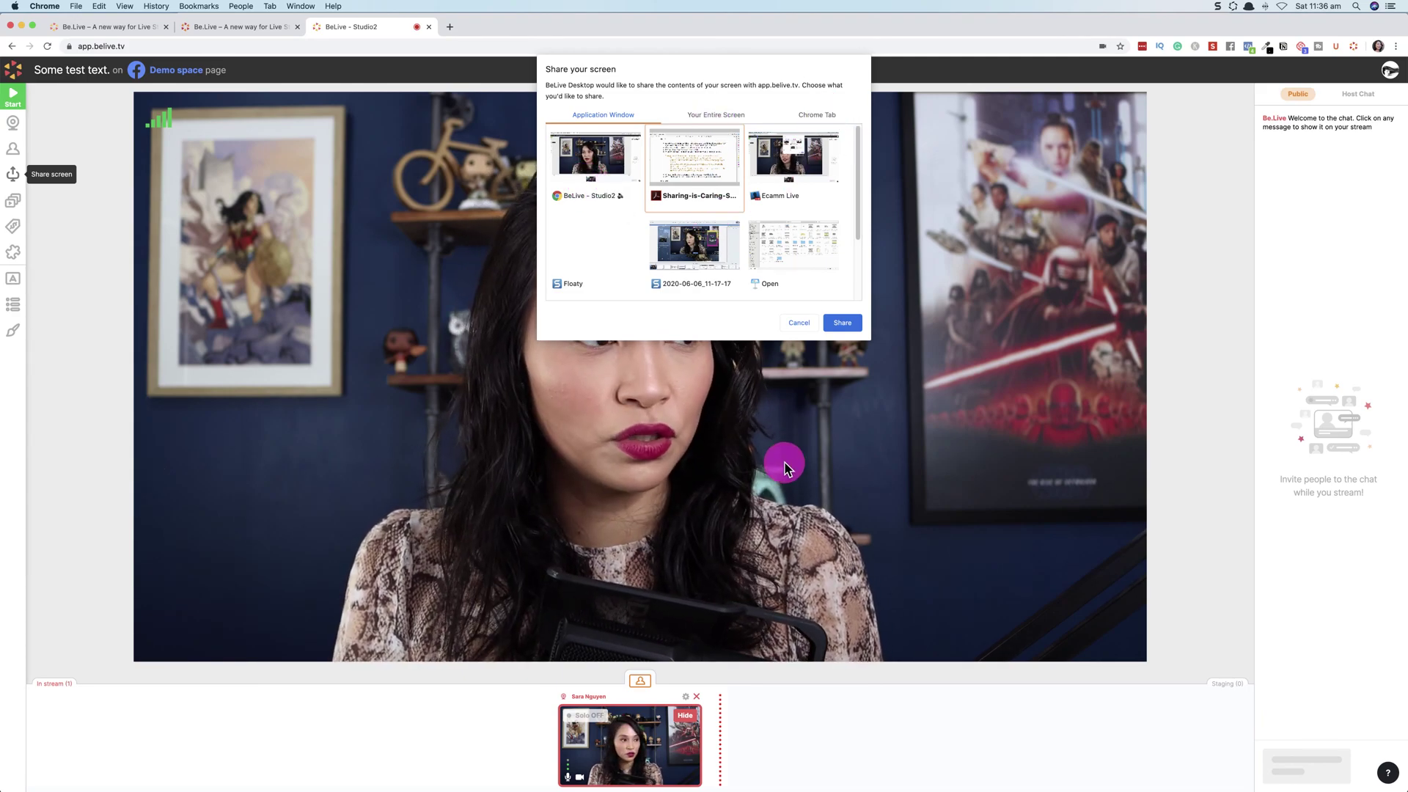
click(842, 322)
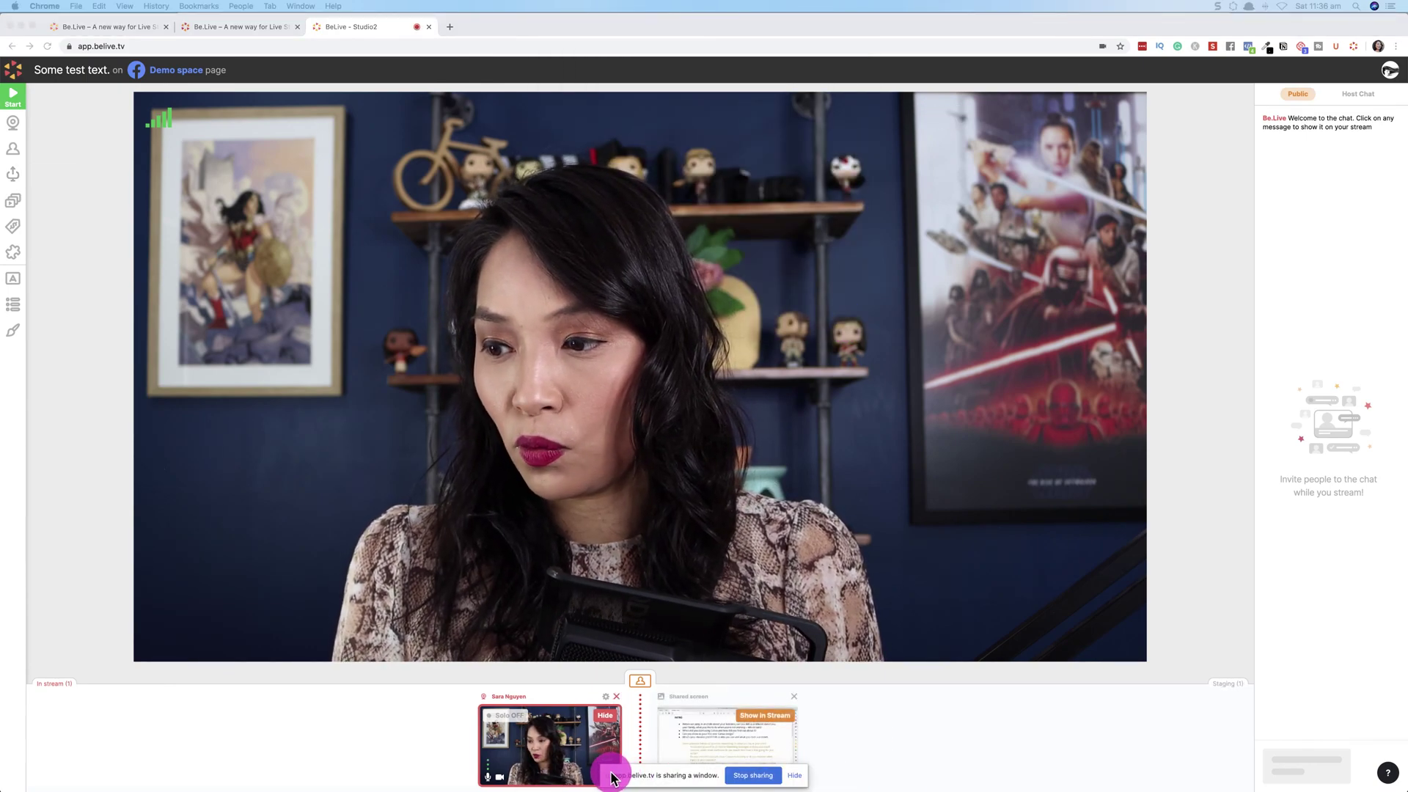
drag(613, 772, 208, 752)
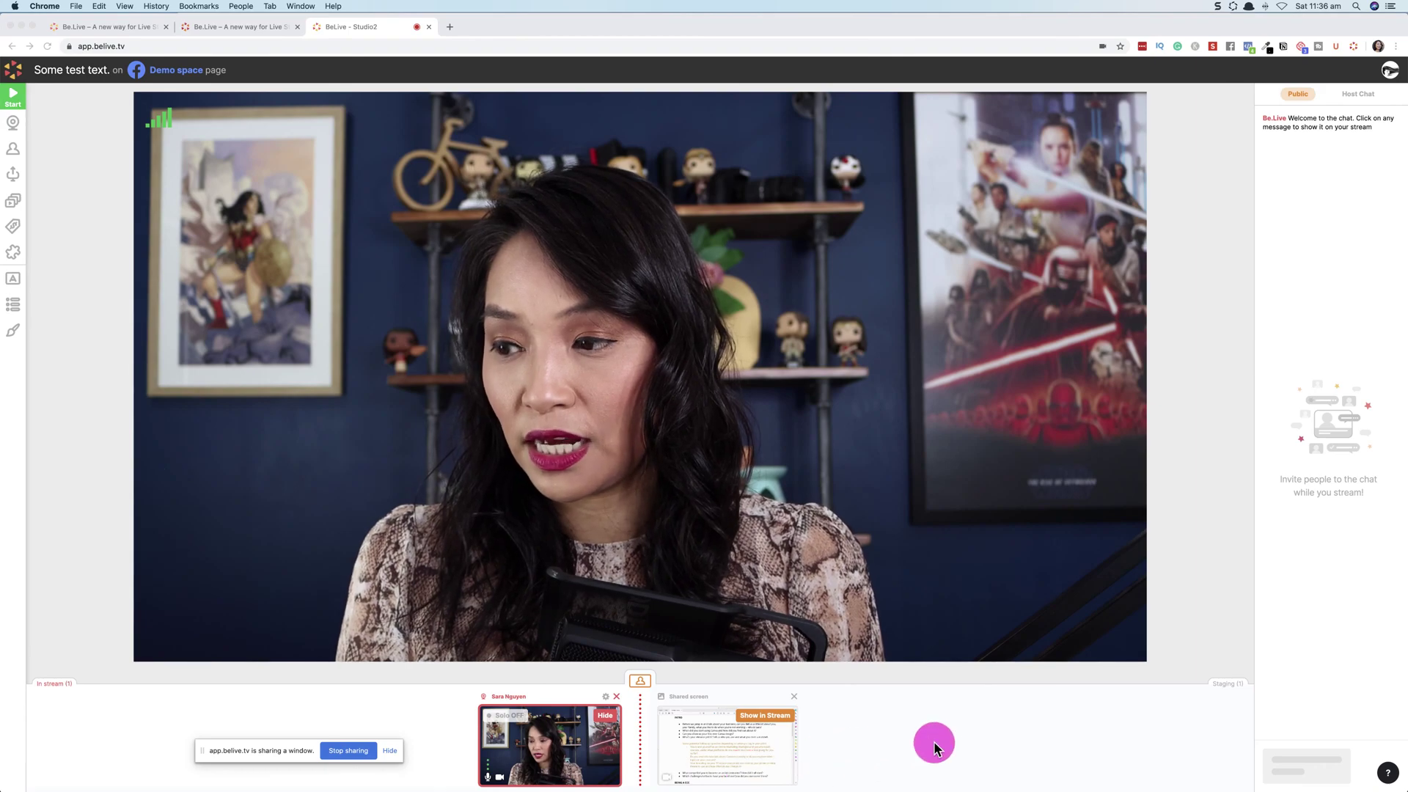
click(754, 717)
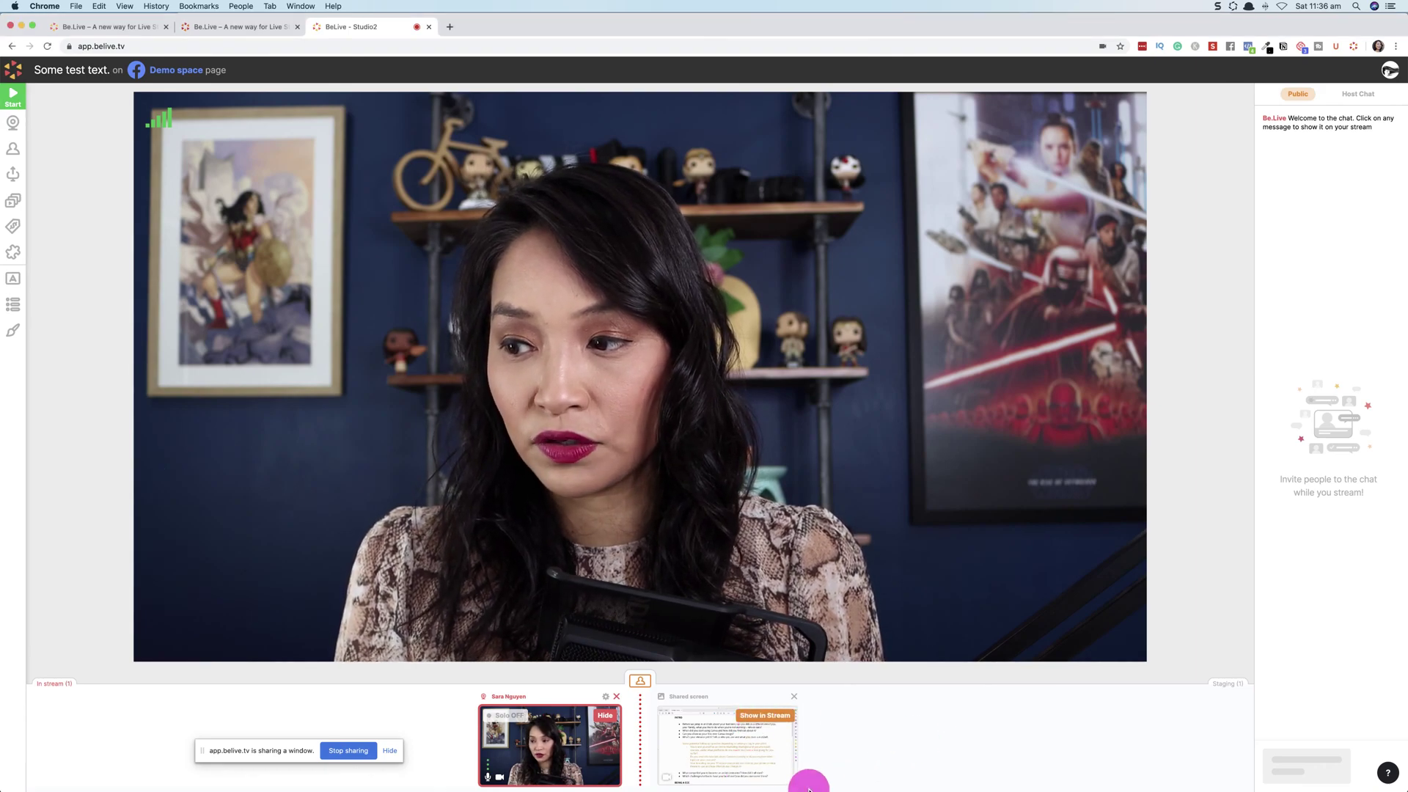
click(760, 715)
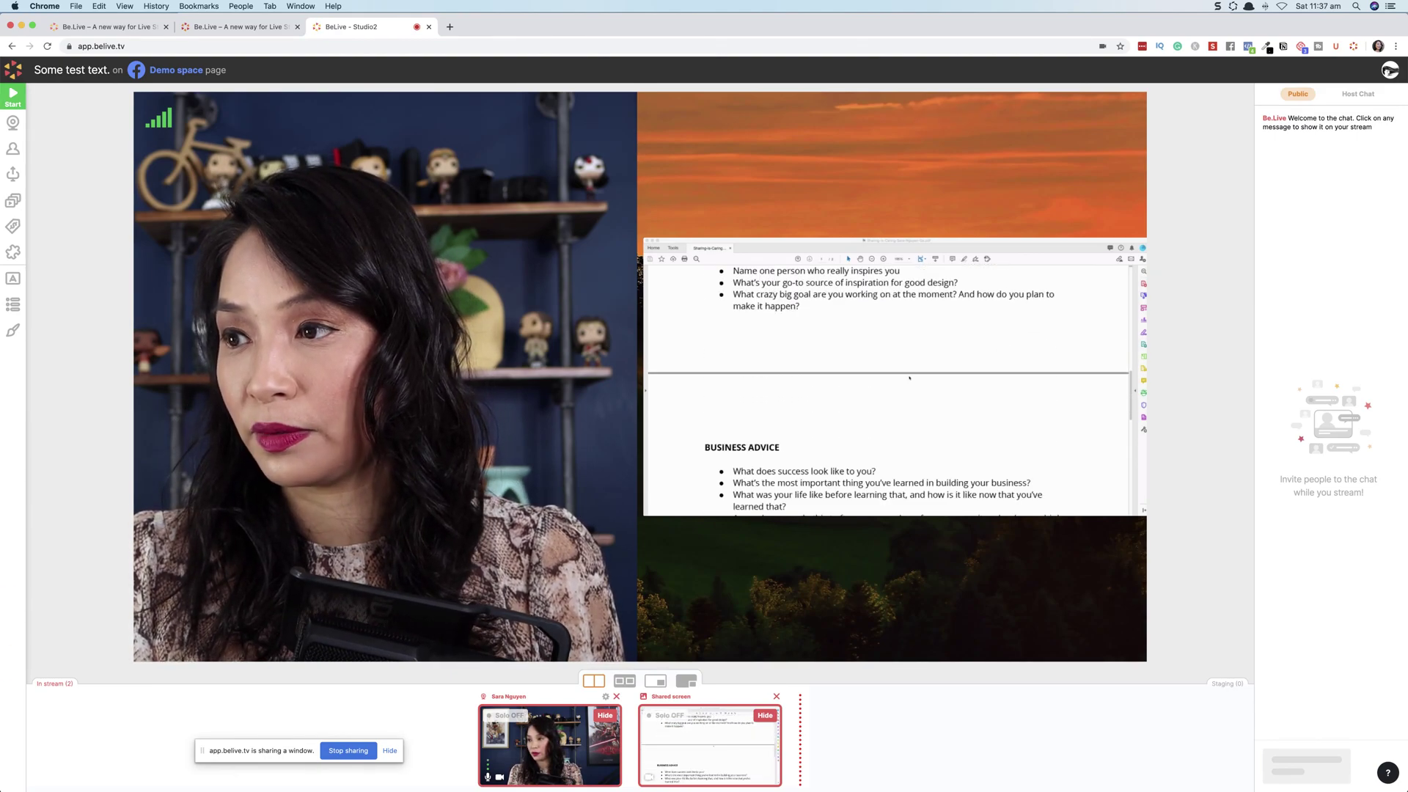
Step: Try the other layouts, settle on the full-size shared screen with the camera inset, and scroll the PDF to its OUTRO section
click(555, 726)
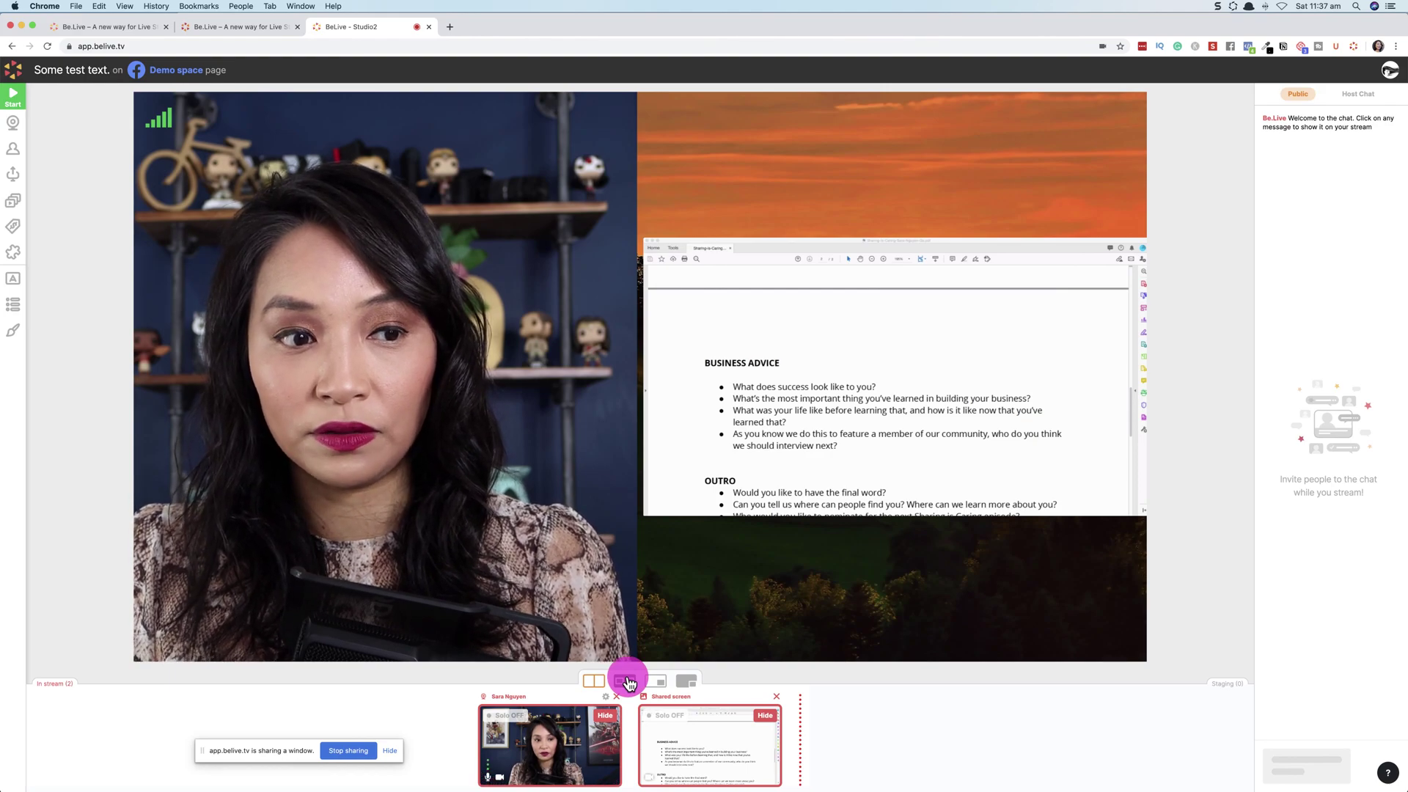
click(625, 680)
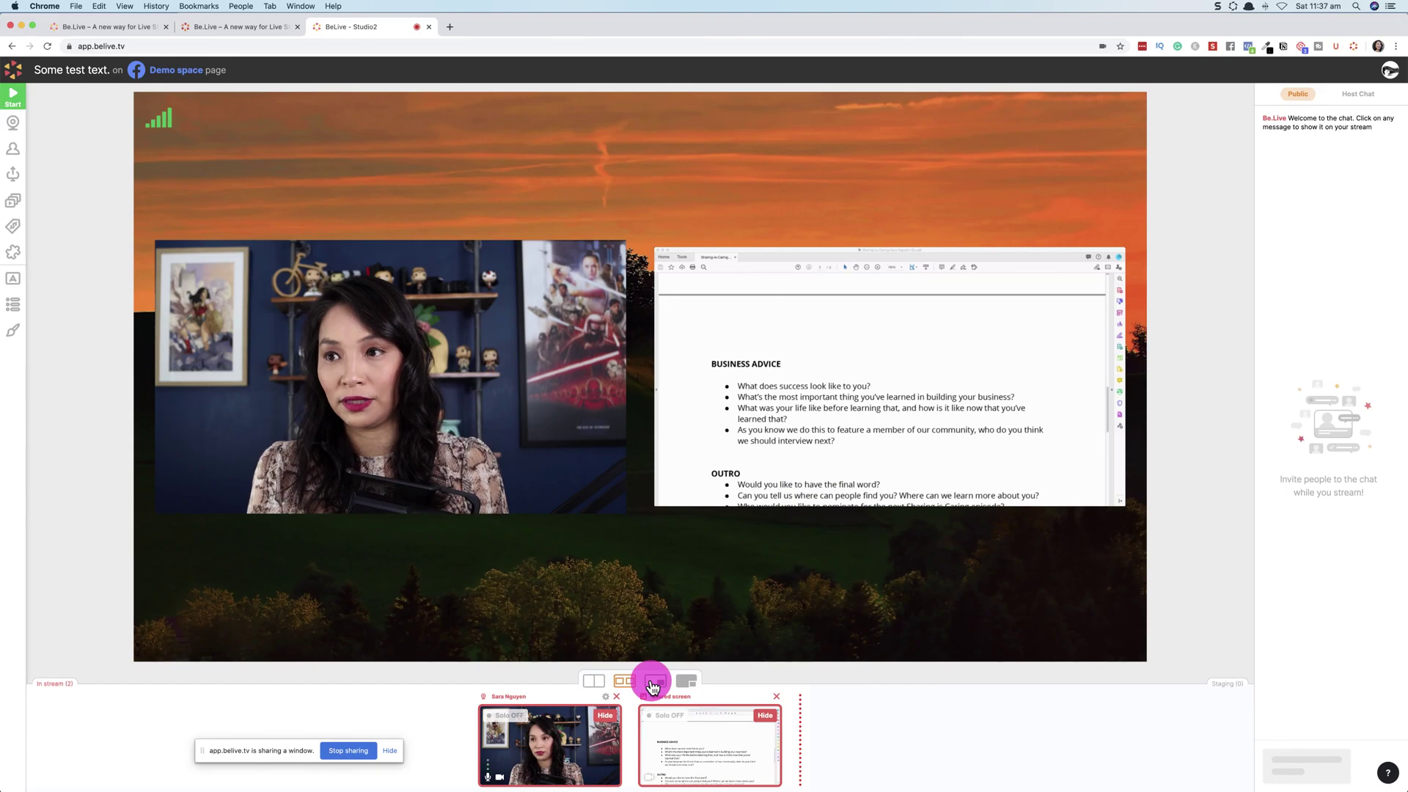
click(654, 682)
click(687, 682)
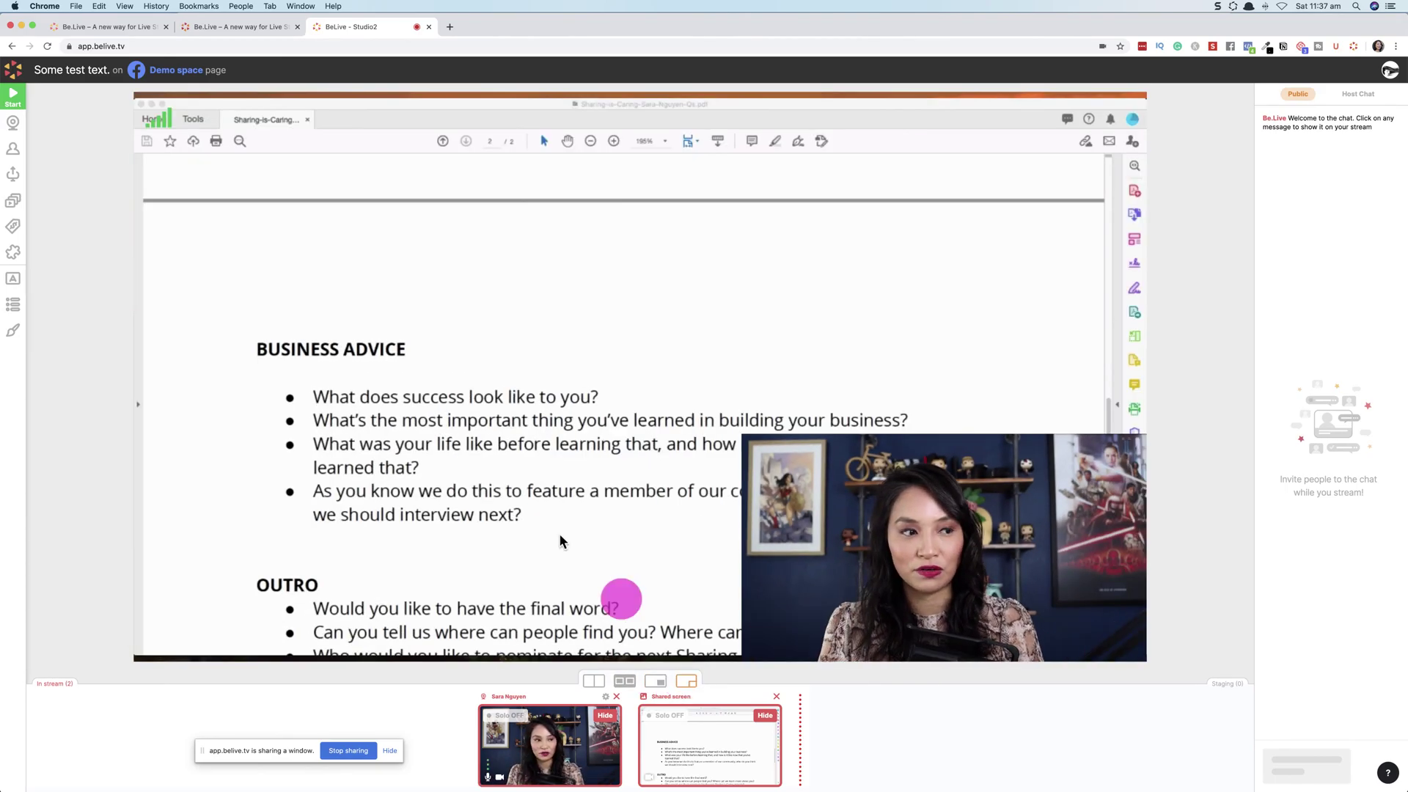
scroll(673, 508, down, 5)
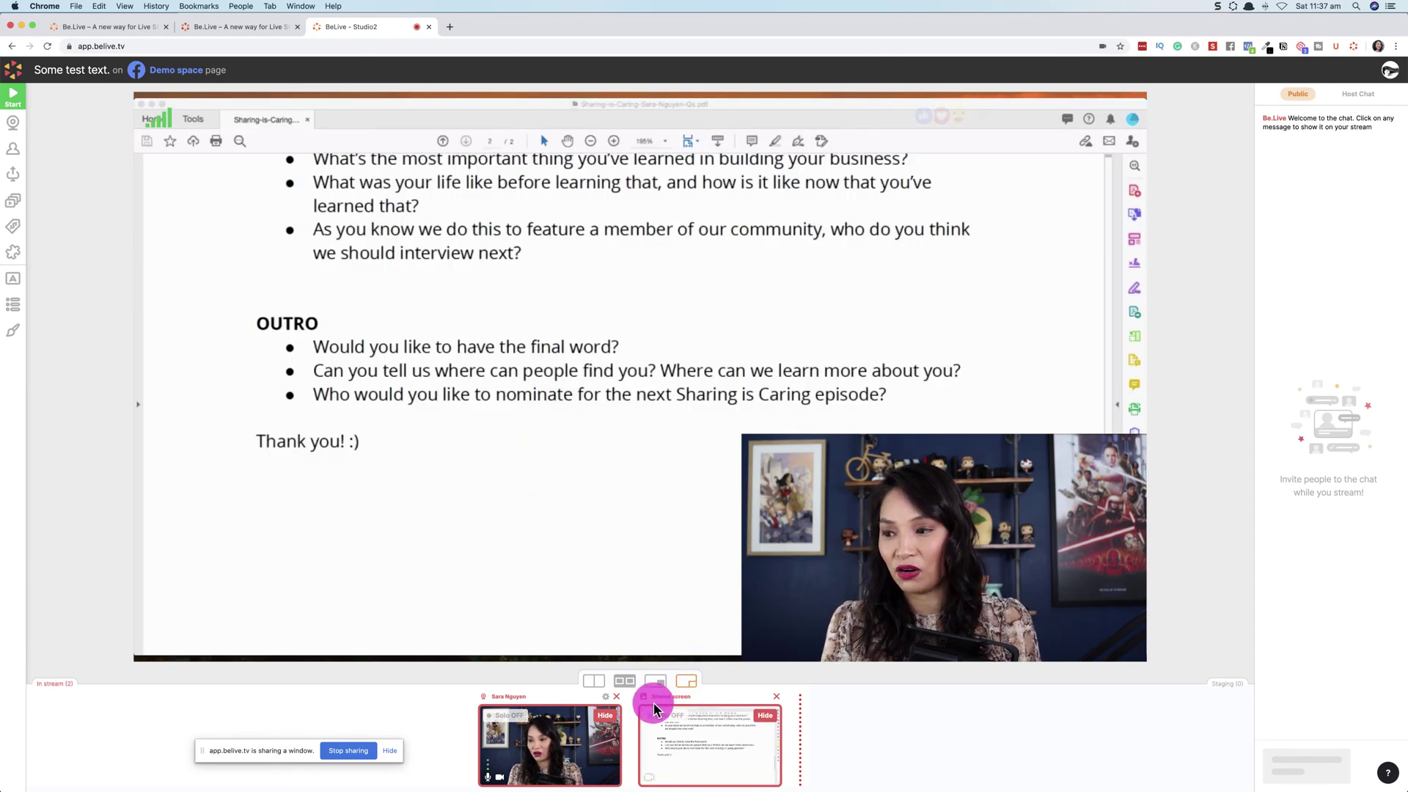
Step: Take the shared PDF off the stream and delete its source from the staging area
click(763, 720)
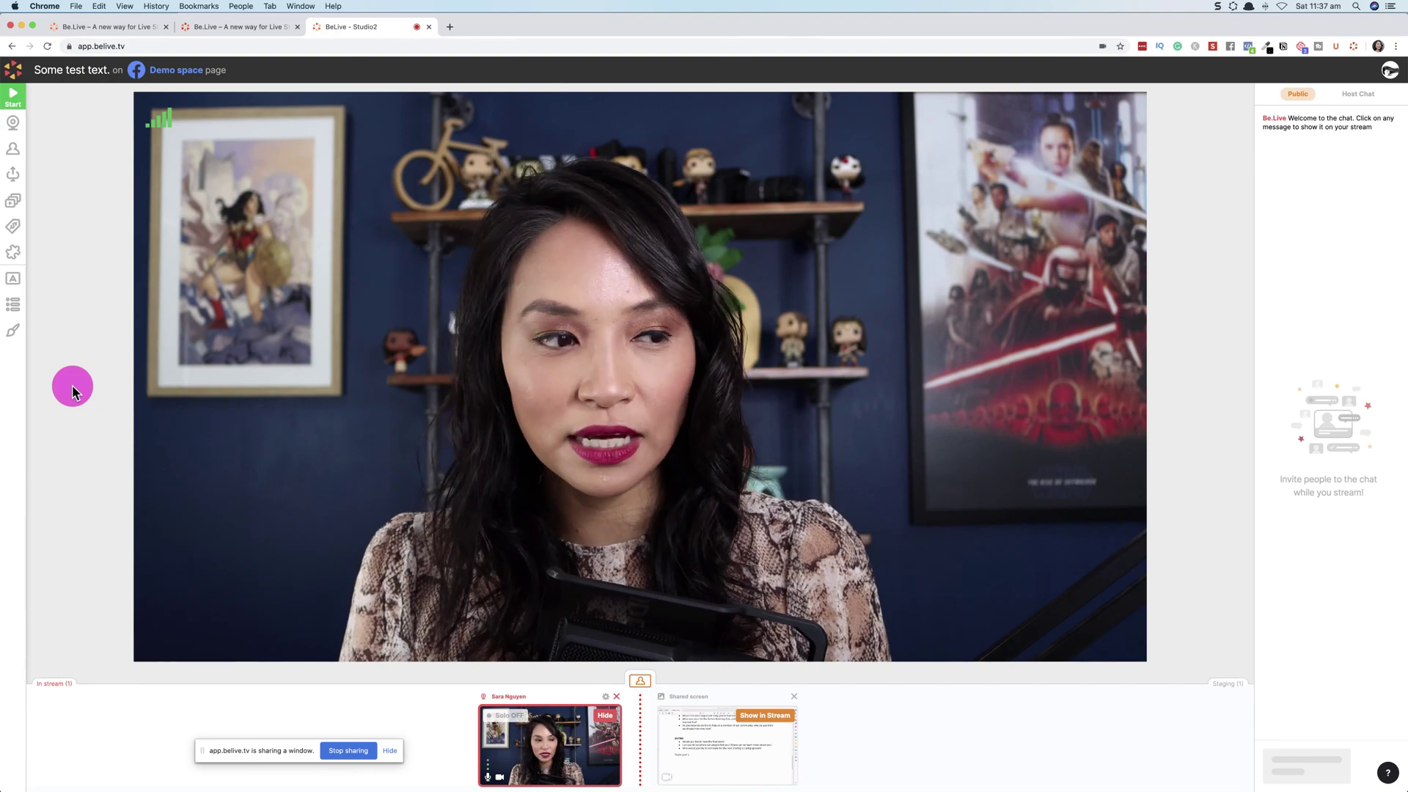
click(793, 695)
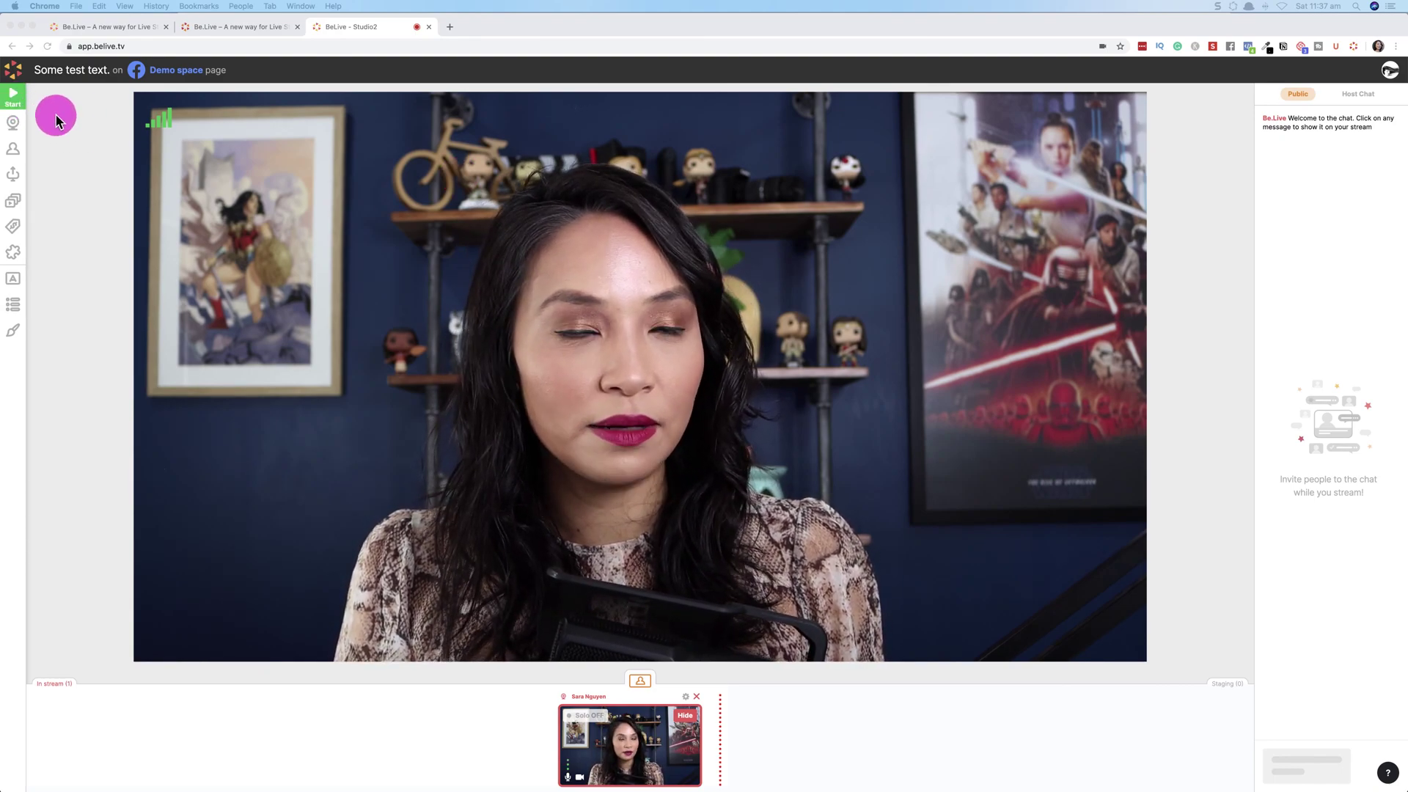
Step: Start streaming live to the Demo space page
click(13, 104)
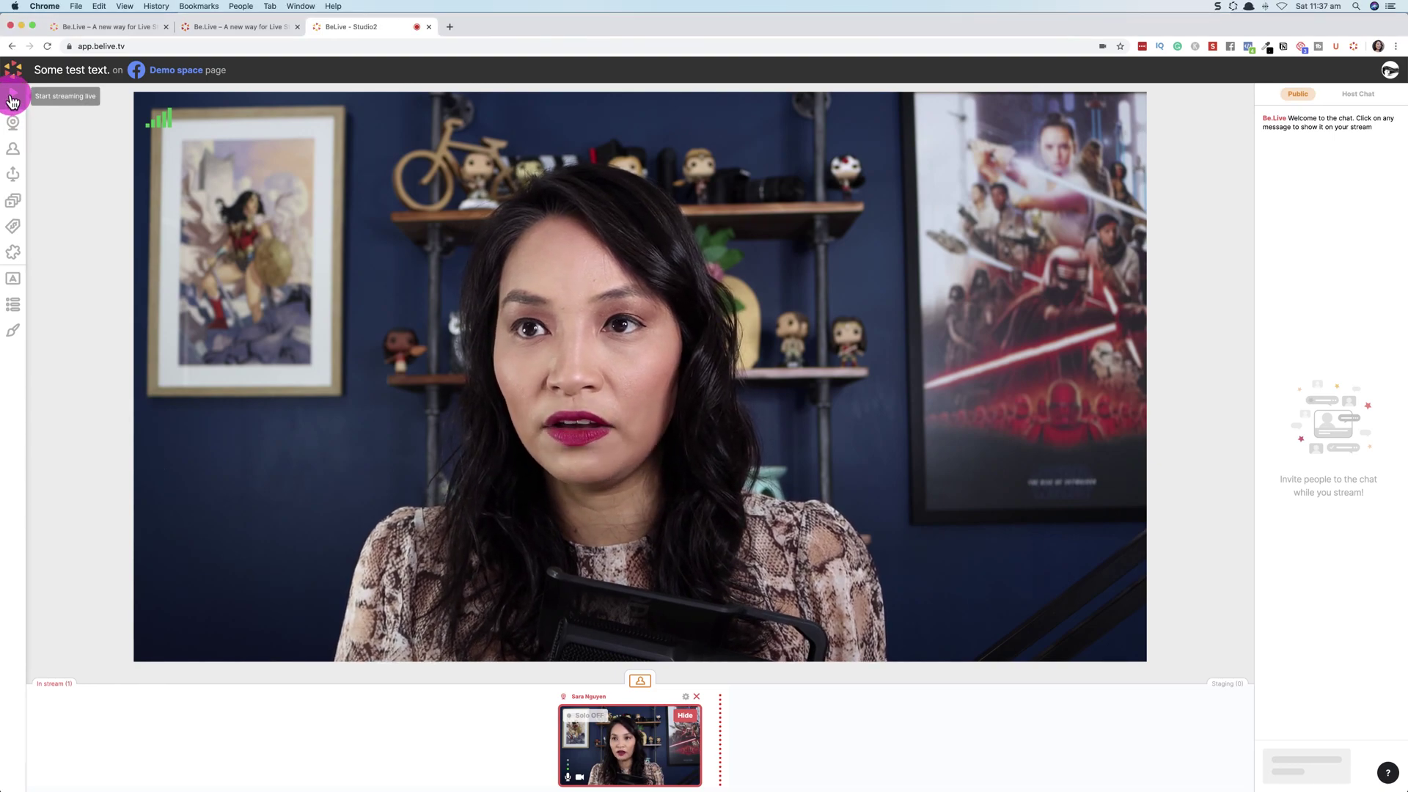
click(13, 101)
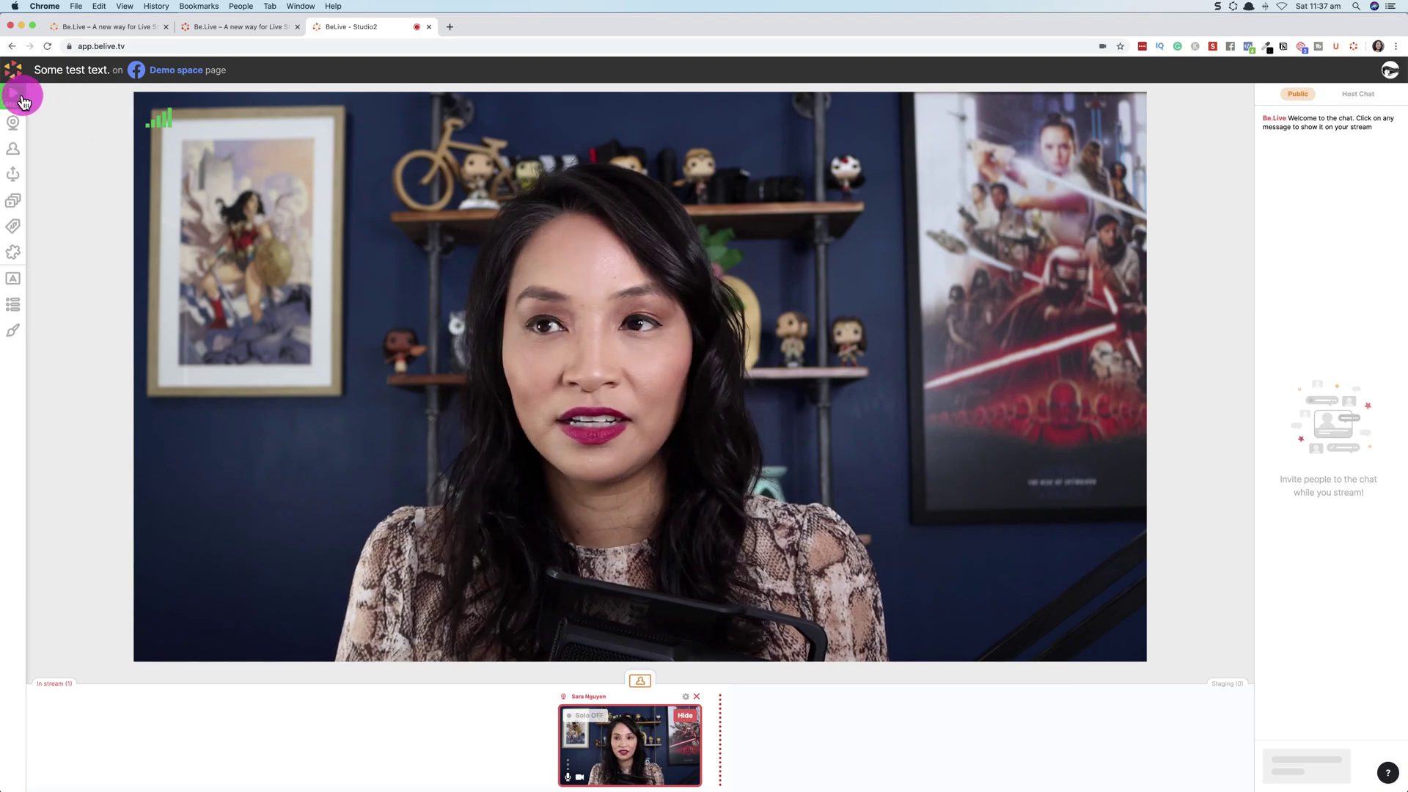
click(20, 101)
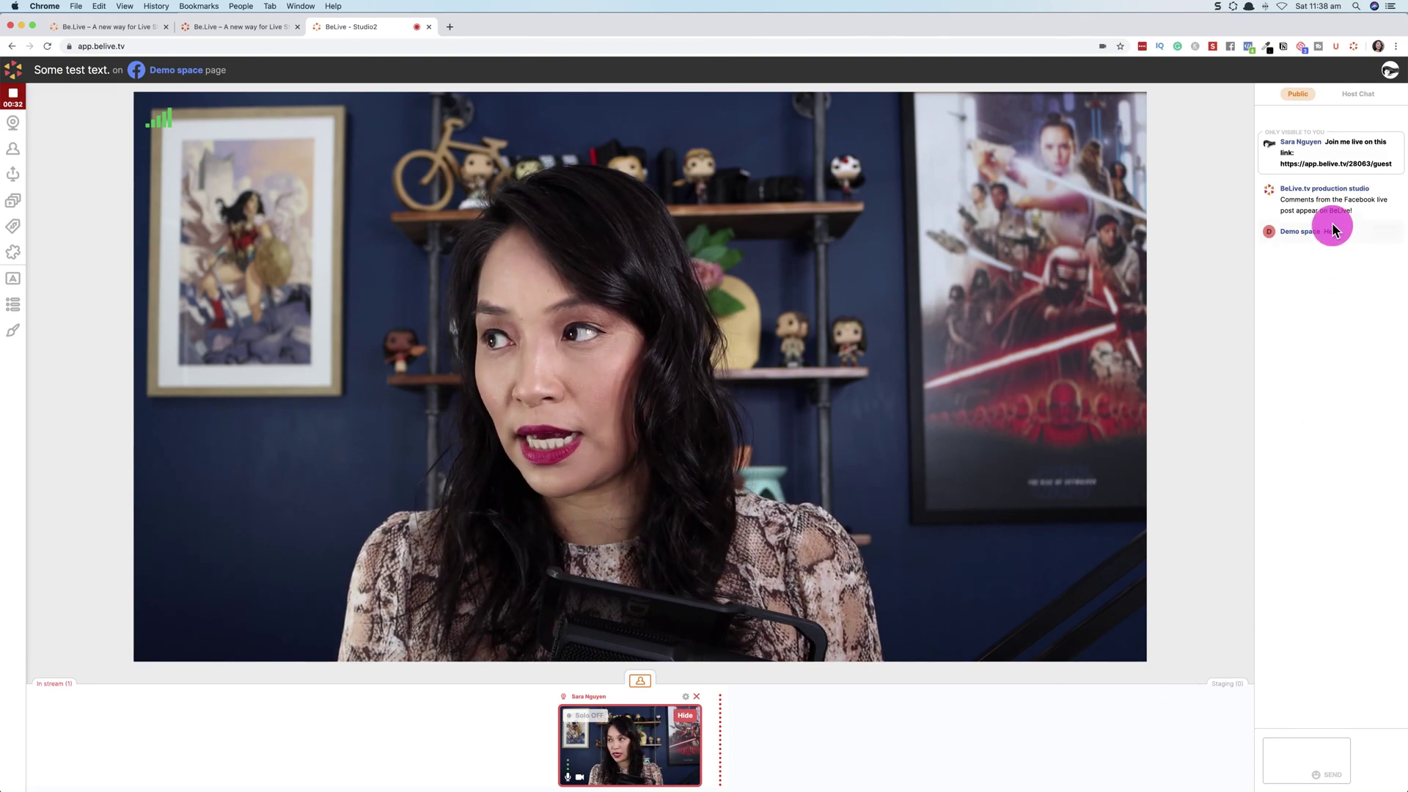
Step: Show the Demo space "Hello" comment from the public chat on the stream
click(1385, 233)
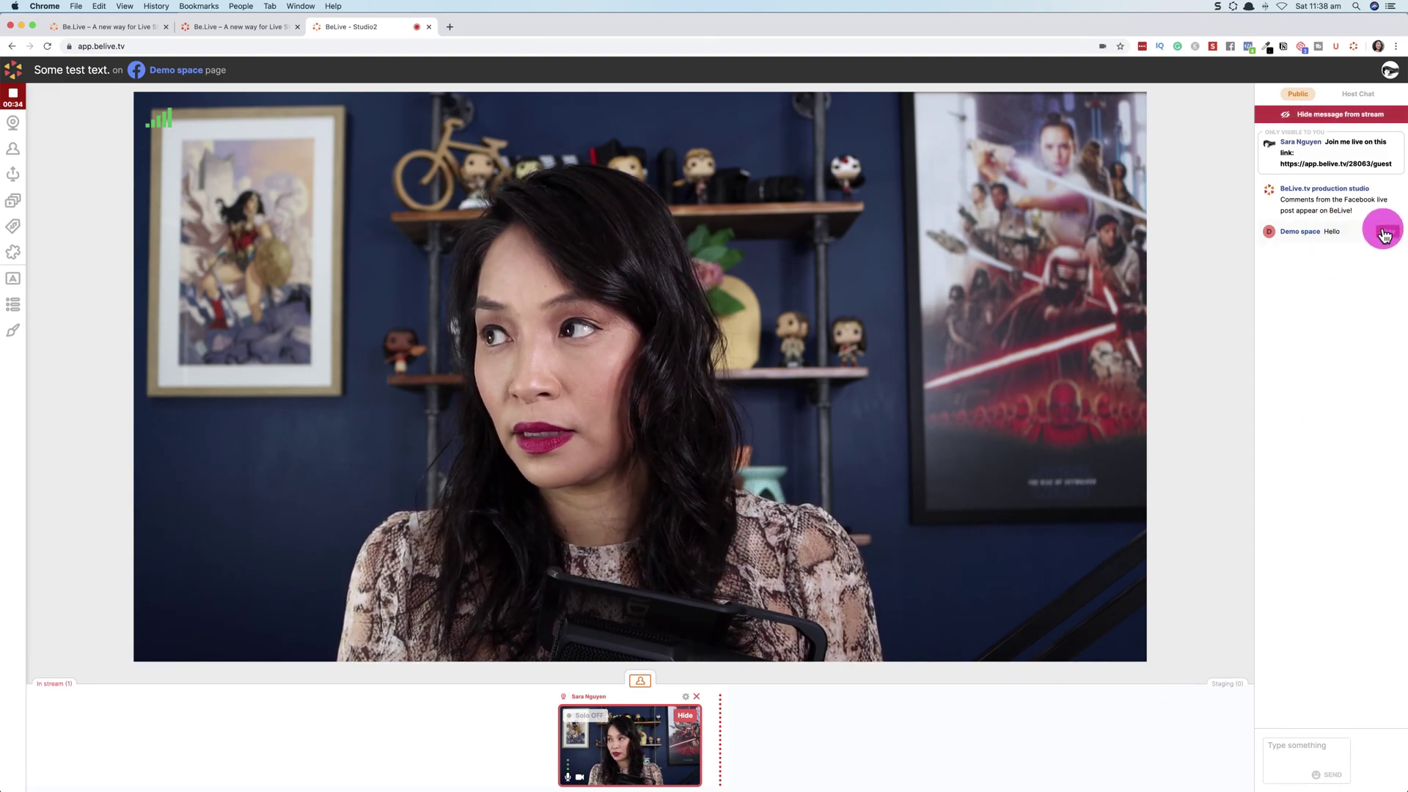